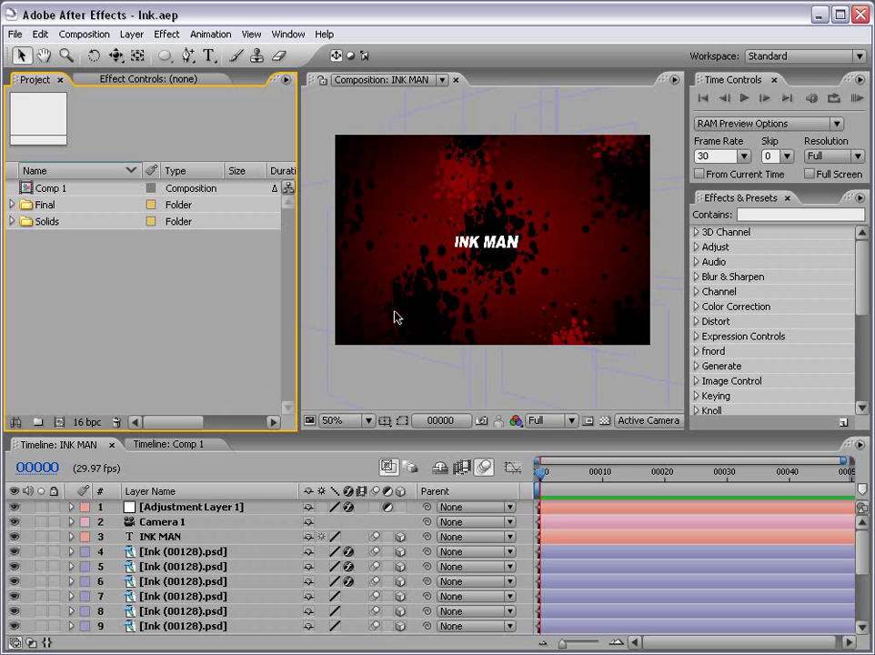
Step: Preview the finished INK MAN composition in an enlarged viewer, then restore the normal layout
{"action": "key", "text": "grave"}
{"action": "key", "text": "period"}
{"action": "key", "text": "space"}
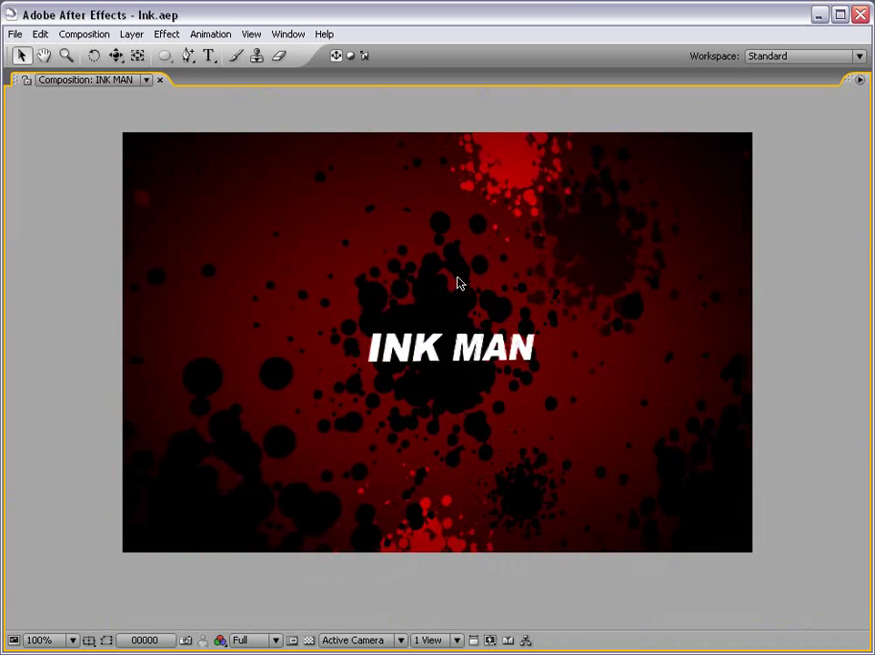
{"action": "key", "text": "grave"}
Step: Switch to Comp 1 and preview its ink drop animation in an enlarged viewer
{"action": "left_click", "coordinate": [209, 446]}
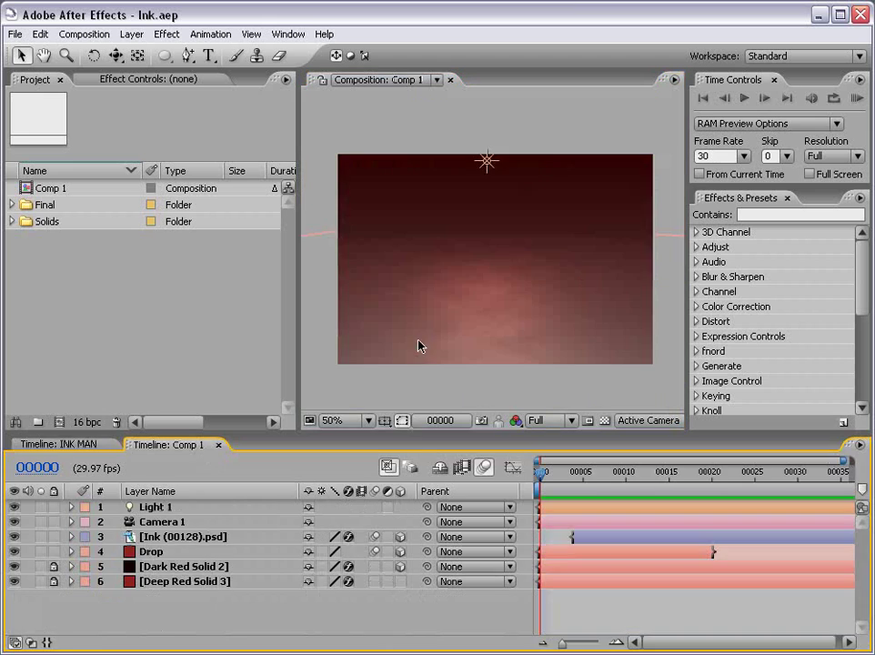
{"action": "key", "text": "grave"}
{"action": "key", "text": "KP_0"}
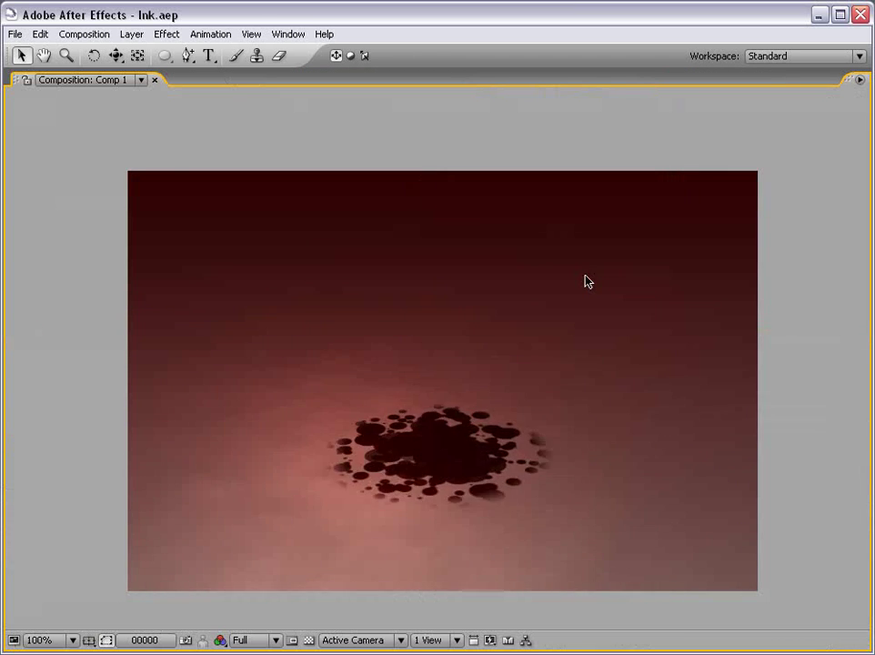
{"action": "key", "text": "space"}
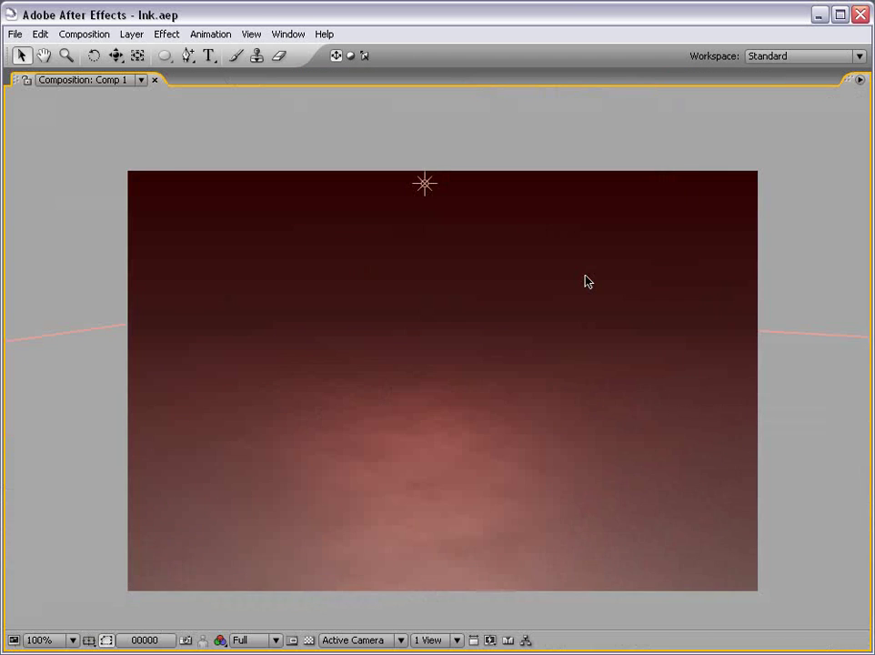
{"action": "key", "text": "grave"}
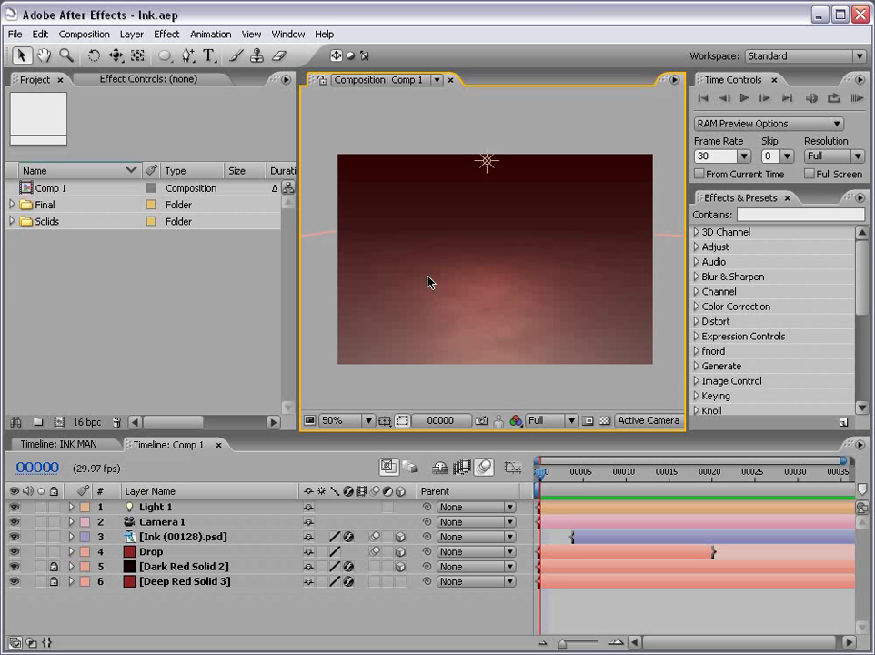
Step: Create a new composition, Comp 2, with the NTSC DV preset at 720 x 480 and 29.97 fps
{"action": "left_click", "coordinate": [162, 283]}
{"action": "left_click", "coordinate": [84, 35]}
{"action": "left_click", "coordinate": [85, 51]}
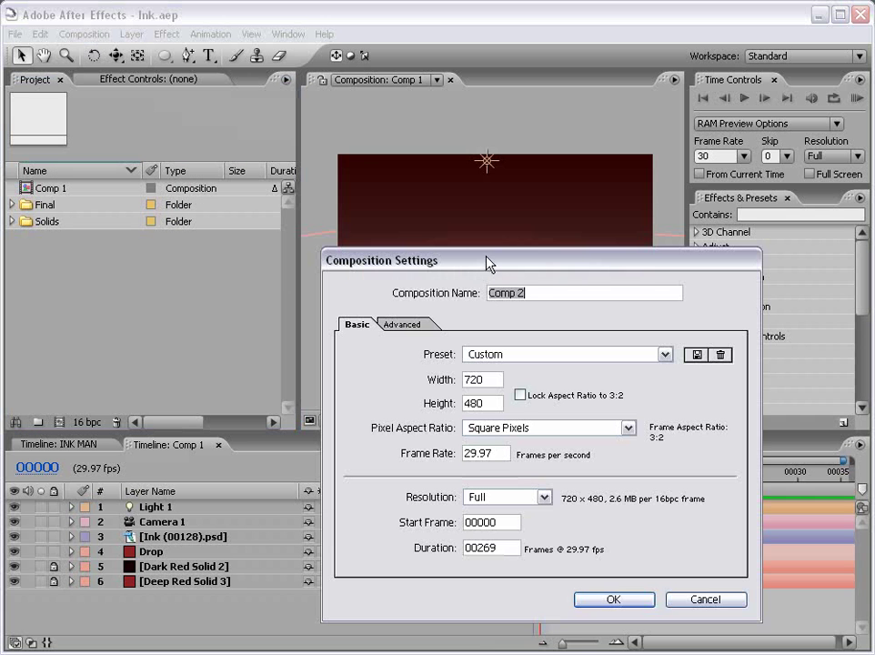
{"action": "left_click", "coordinate": [564, 353]}
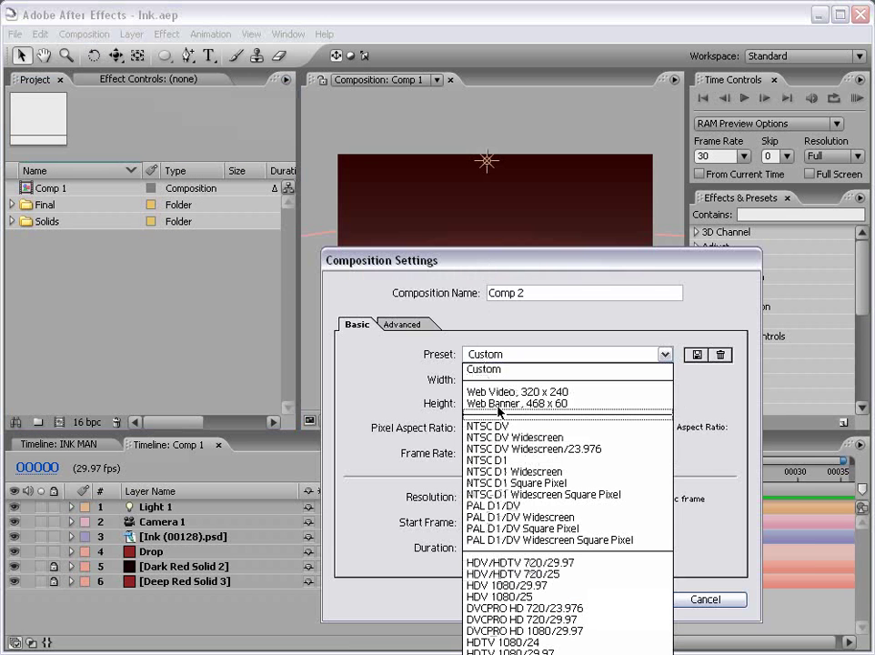
{"action": "left_click", "coordinate": [546, 480]}
{"action": "left_click_drag", "start_coordinate": [400, 260], "coordinate": [349, 204]}
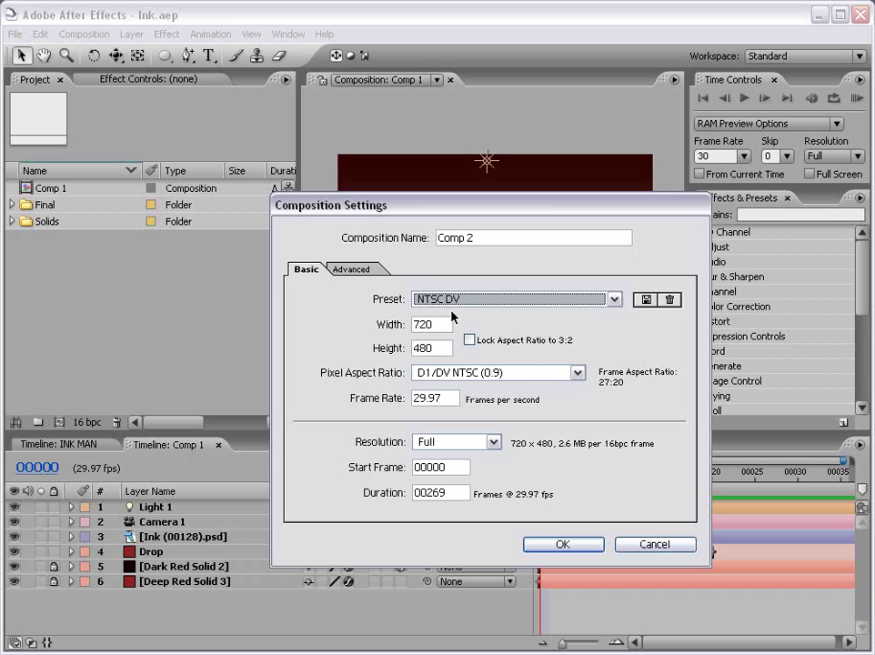
{"action": "left_click", "coordinate": [563, 544]}
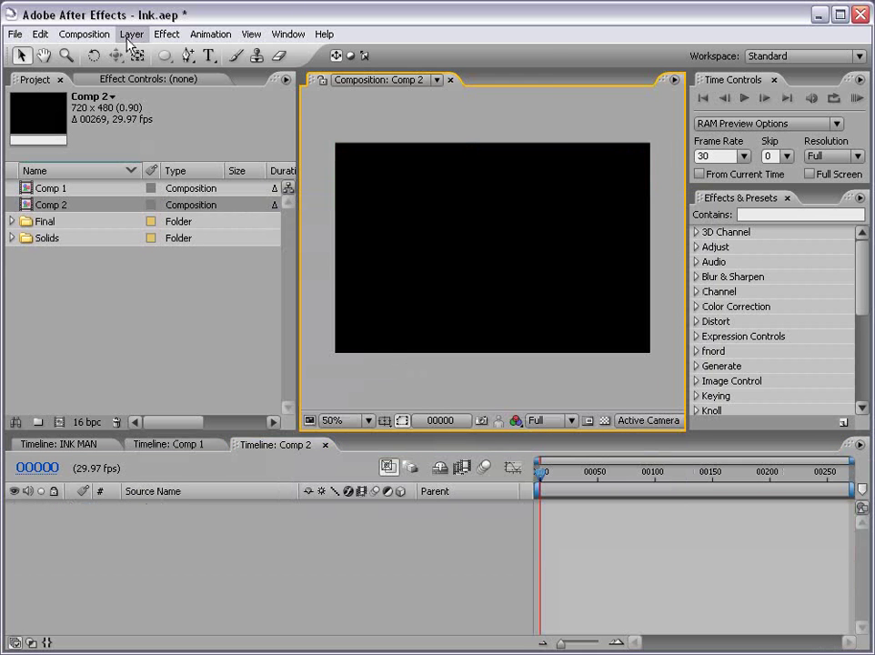
Step: Add a white solid layer of 720 x 480 pixels to Comp 2
{"action": "left_click", "coordinate": [128, 40]}
{"action": "left_click", "coordinate": [363, 81]}
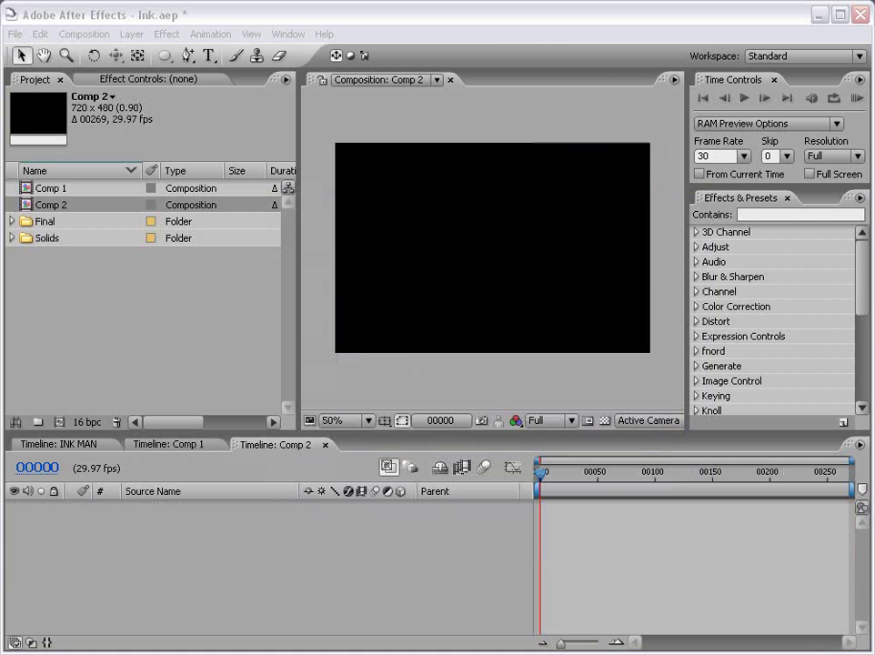
{"action": "left_click", "coordinate": [330, 458]}
{"action": "left_click_drag", "start_coordinate": [312, 391], "coordinate": [247, 286]}
{"action": "left_click", "coordinate": [609, 277]}
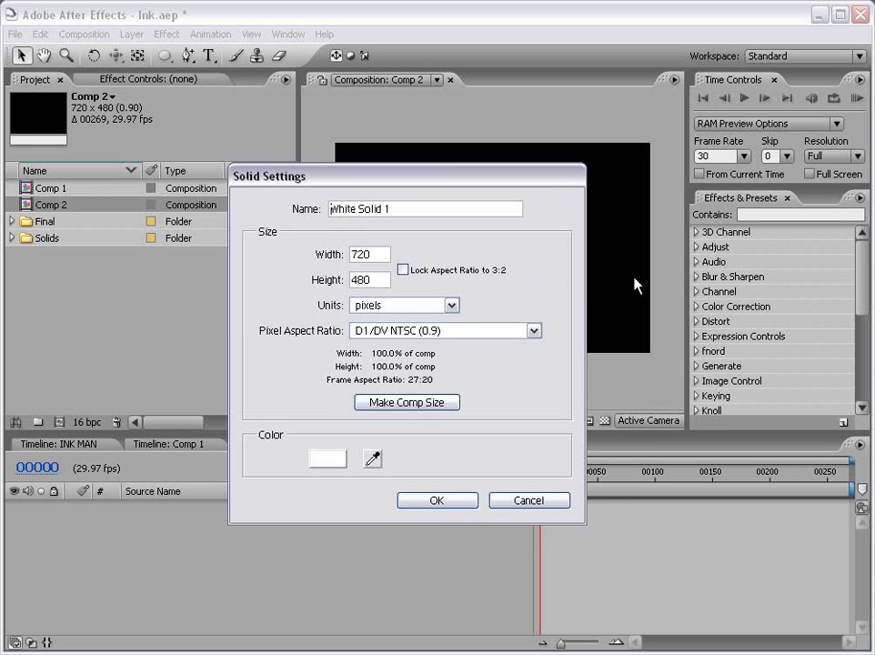
{"action": "left_click", "coordinate": [434, 500]}
Step: Find the CC Particle World effect by searching for "particl" and apply it to the white solid
{"action": "left_click", "coordinate": [754, 214]}
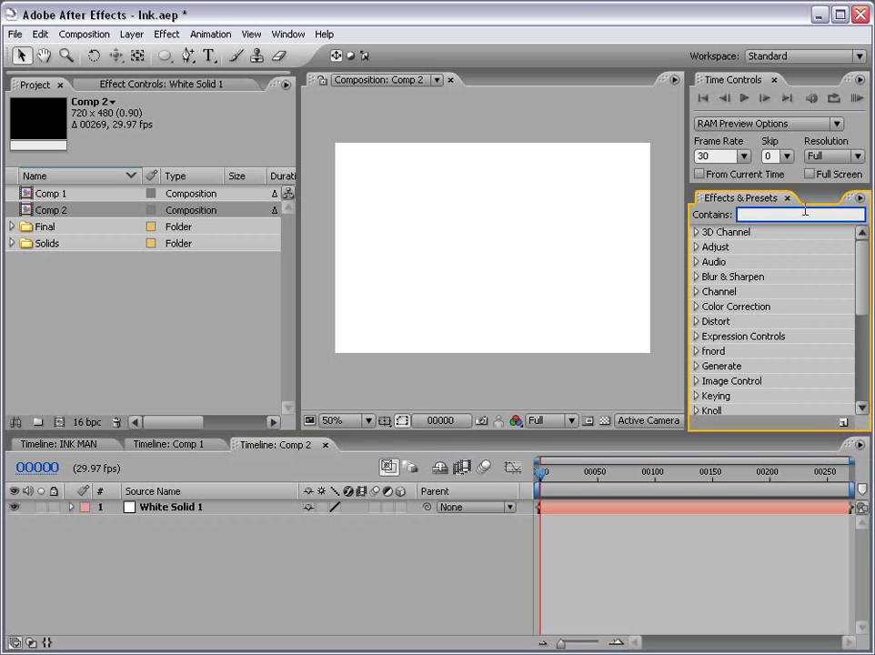
{"action": "type", "text": "partic"}
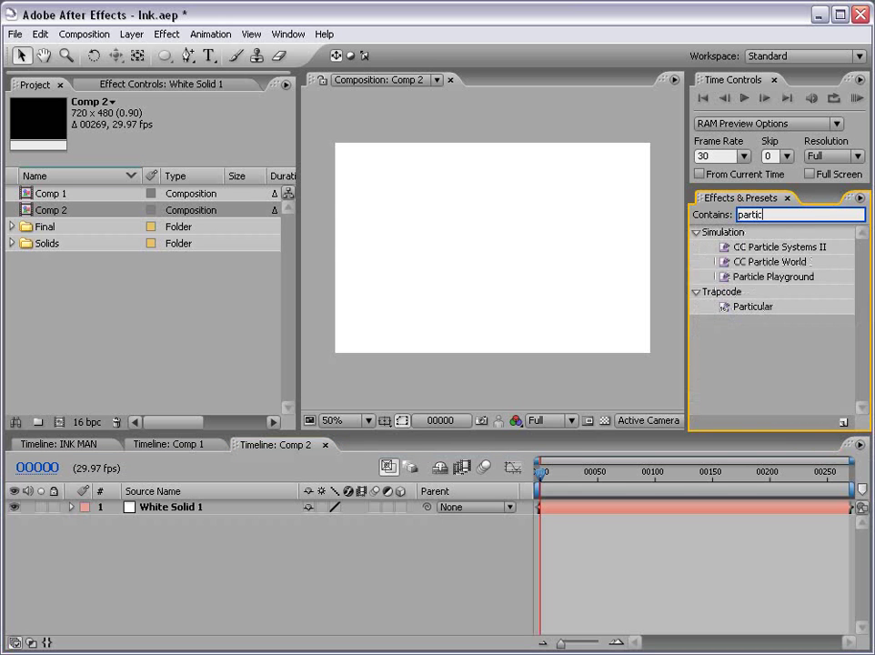
{"action": "type", "text": "l"}
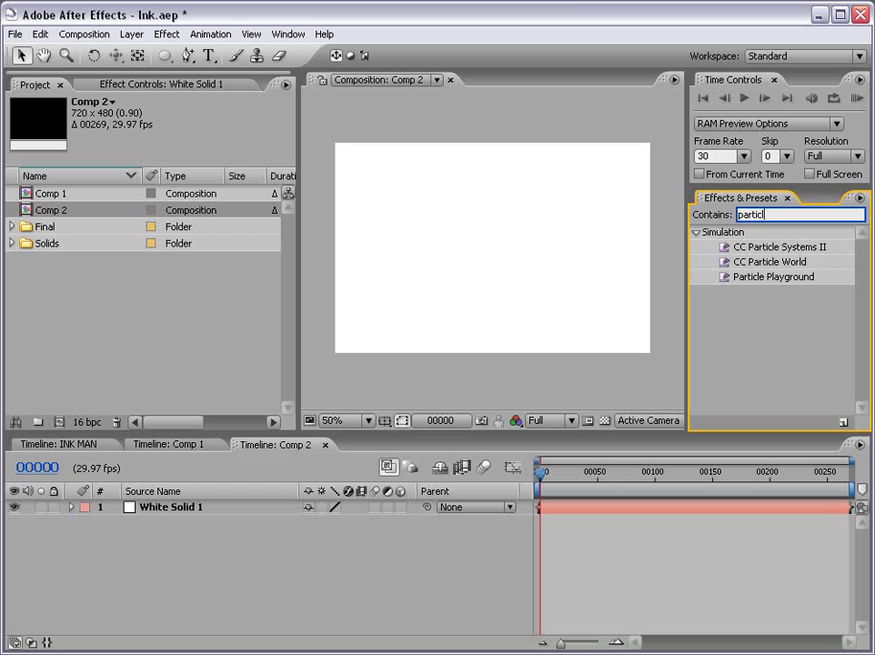
{"action": "left_click", "coordinate": [760, 265]}
{"action": "left_click_drag", "start_coordinate": [760, 265], "coordinate": [514, 248]}
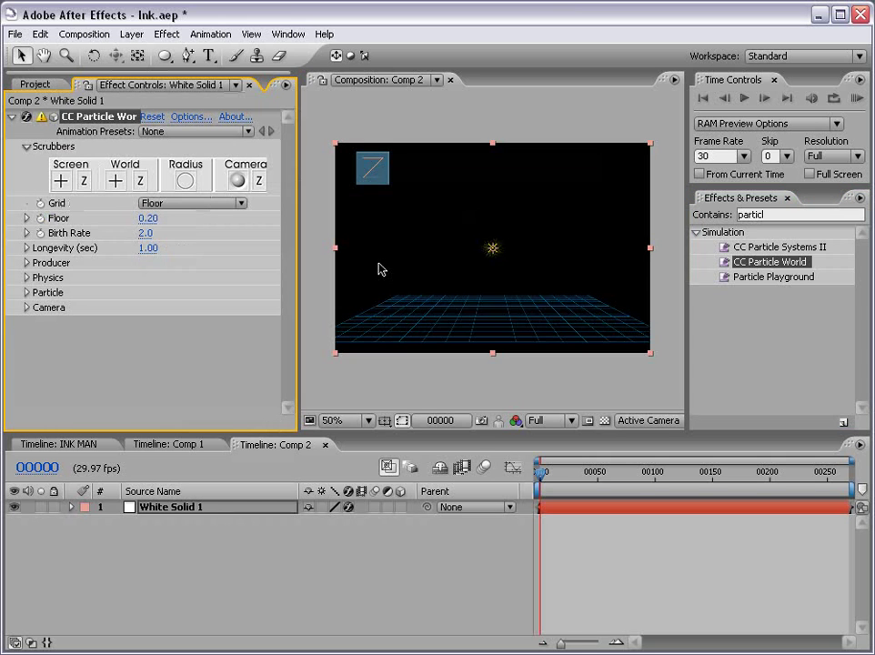
Step: Preview the particle burst up to frame 30 and set the CC Particle World grid to Off
{"action": "mouse_move", "coordinate": [546, 478]}
{"action": "left_mouse_down"}
{"action": "mouse_move", "coordinate": [592, 475]}
{"action": "mouse_move", "coordinate": [546, 485]}
{"action": "left_mouse_up"}
{"action": "key", "text": "space"}
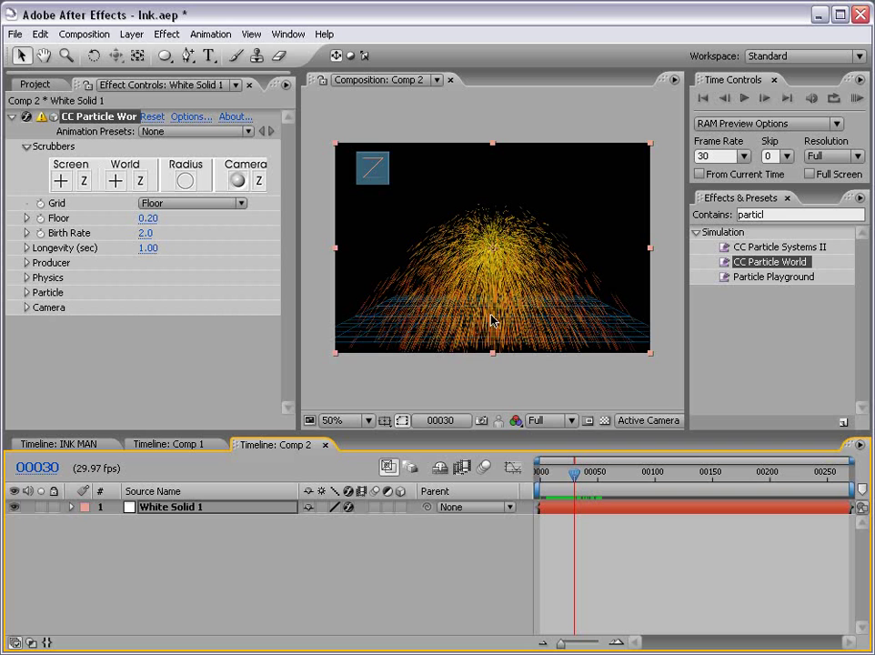
{"action": "scroll", "coordinate": [491, 255], "scroll_direction": "up", "scroll_amount": 1}
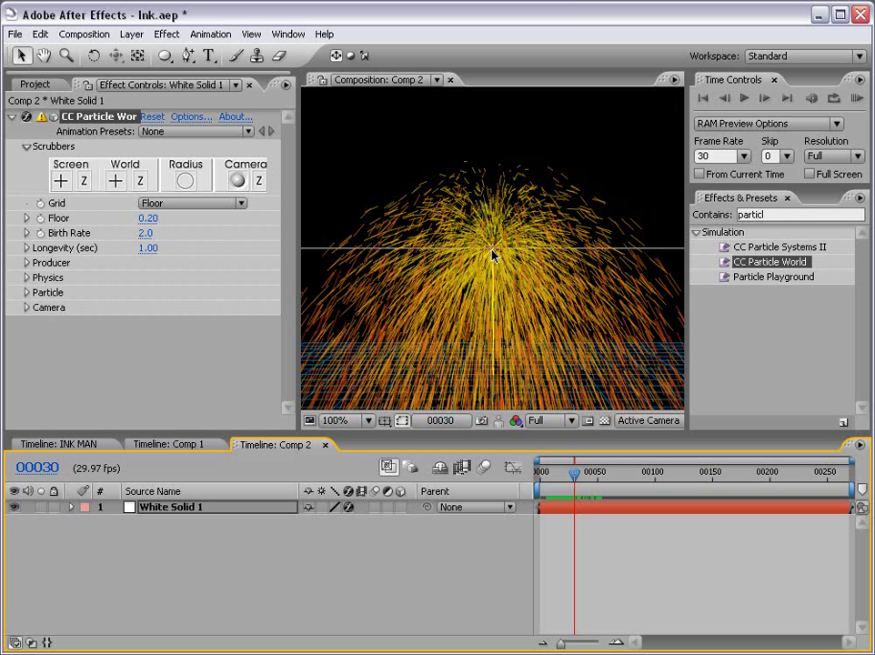
{"action": "scroll", "coordinate": [492, 256], "scroll_direction": "down", "scroll_amount": 1}
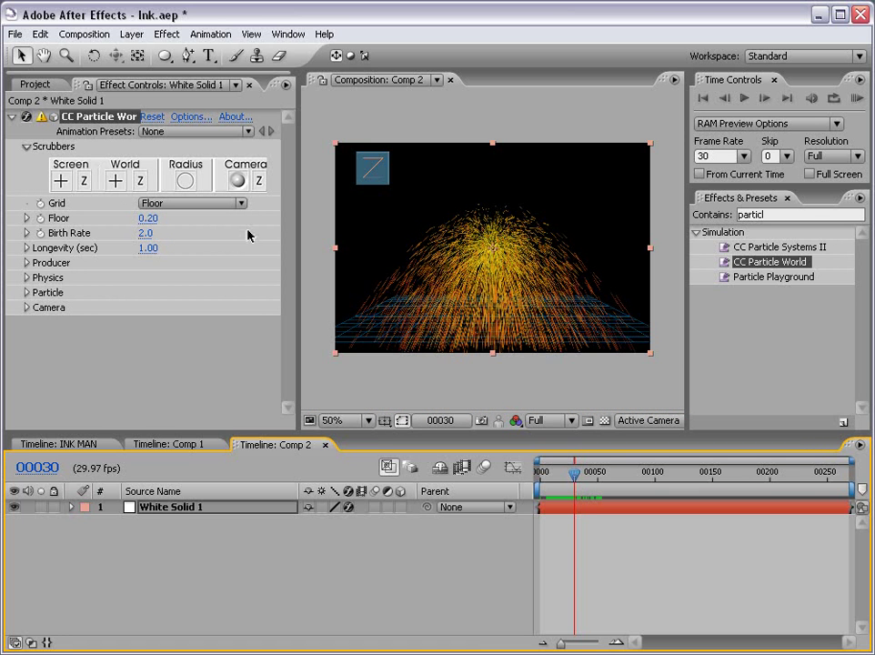
{"action": "left_click", "coordinate": [179, 203]}
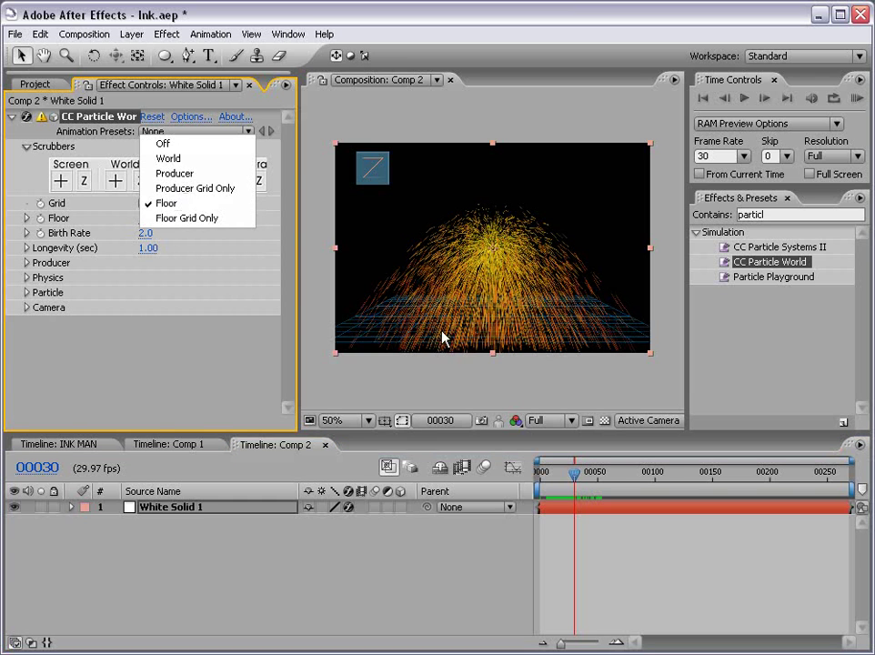
{"action": "left_click", "coordinate": [164, 145]}
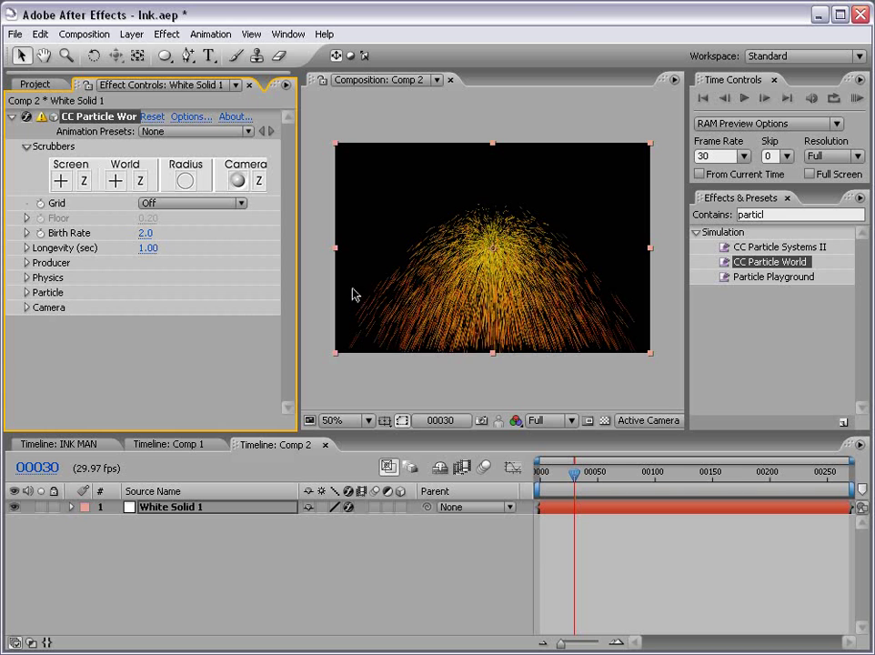
Step: Expand the Particle, Physics and Producer settings and set the particles' gravity to 0
{"action": "left_click", "coordinate": [26, 291]}
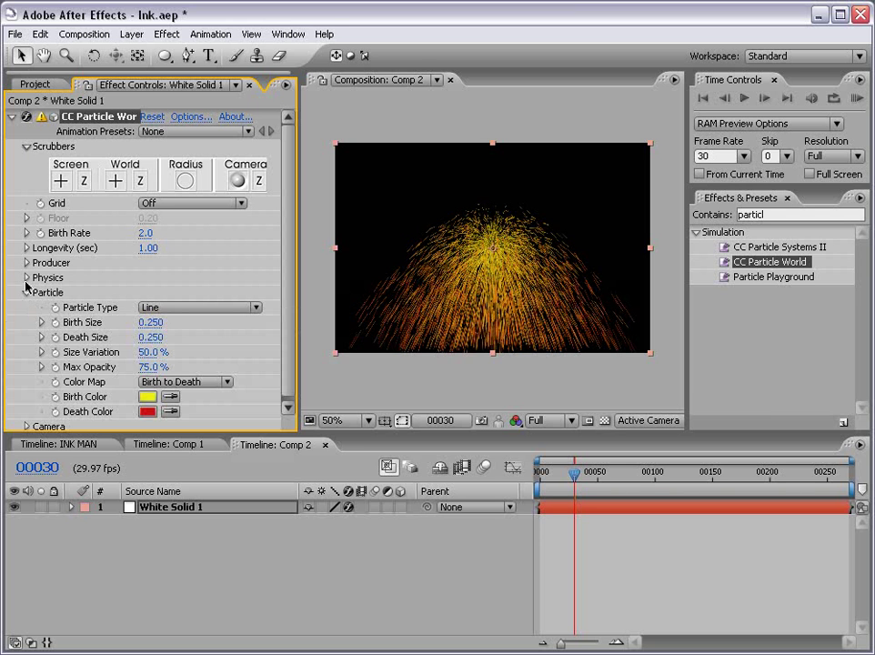
{"action": "left_click", "coordinate": [26, 277]}
{"action": "left_click", "coordinate": [27, 262]}
{"action": "left_click_drag", "start_coordinate": [336, 430], "coordinate": [336, 521]}
{"action": "scroll", "coordinate": [289, 439], "scroll_direction": "down", "scroll_amount": 3}
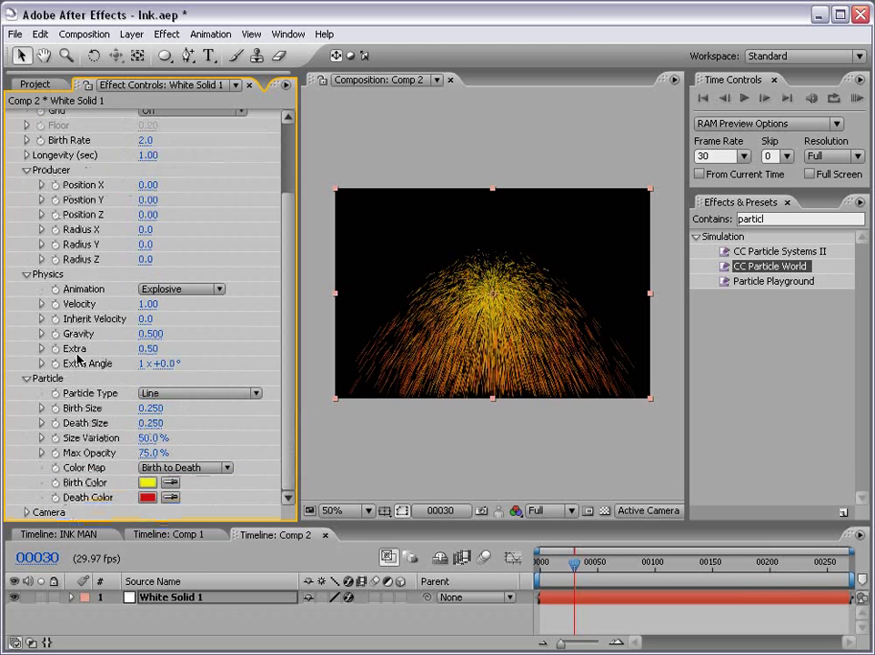
{"action": "left_click", "coordinate": [150, 333]}
{"action": "type", "text": "0"}
{"action": "key", "text": "Return"}
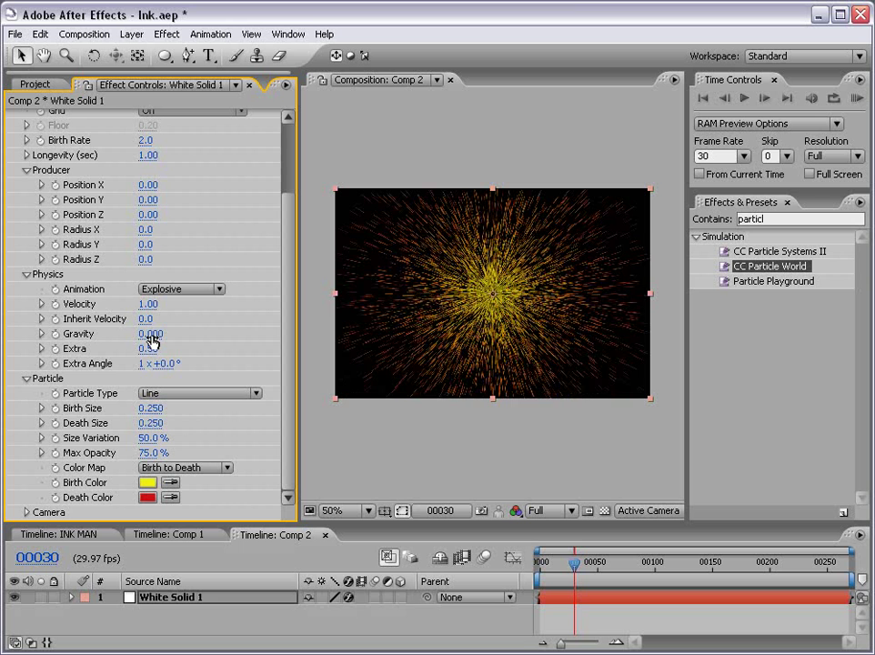
Step: Change the particle type to Lens Convex and set its max opacity to 100%
{"action": "left_click", "coordinate": [172, 394]}
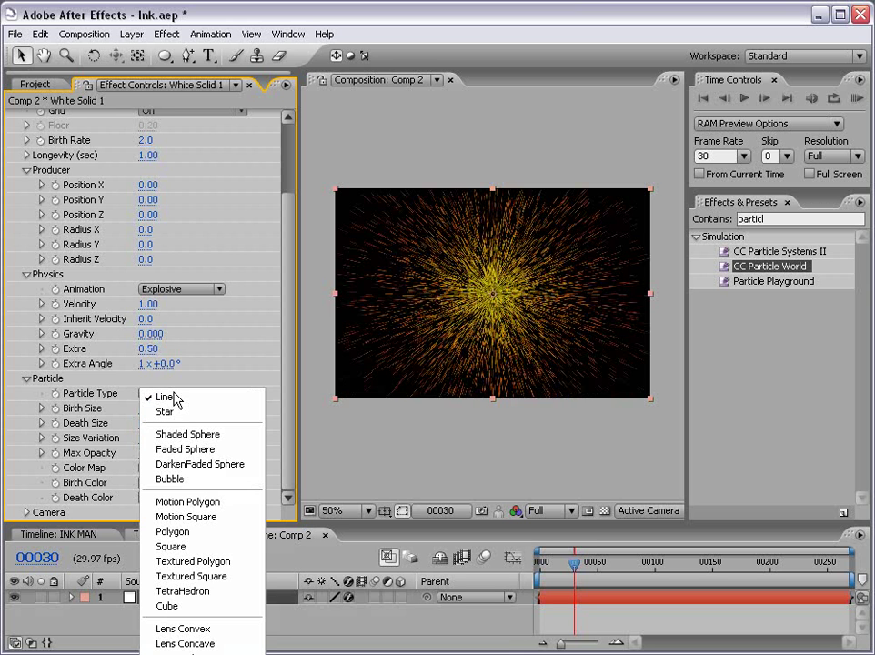
{"action": "left_click", "coordinate": [168, 628]}
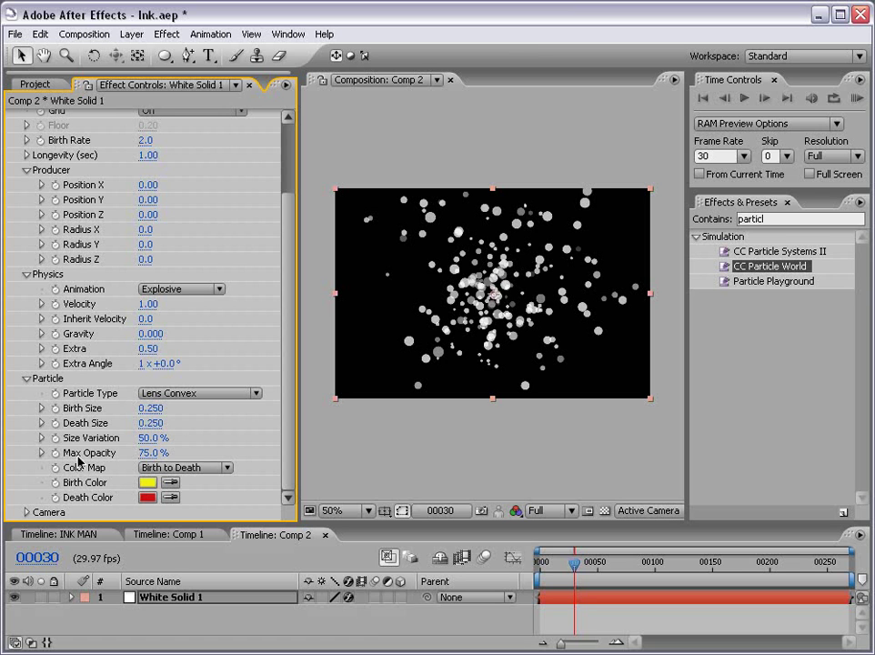
{"action": "left_click", "coordinate": [148, 452]}
{"action": "type", "text": "100"}
{"action": "key", "text": "Return"}
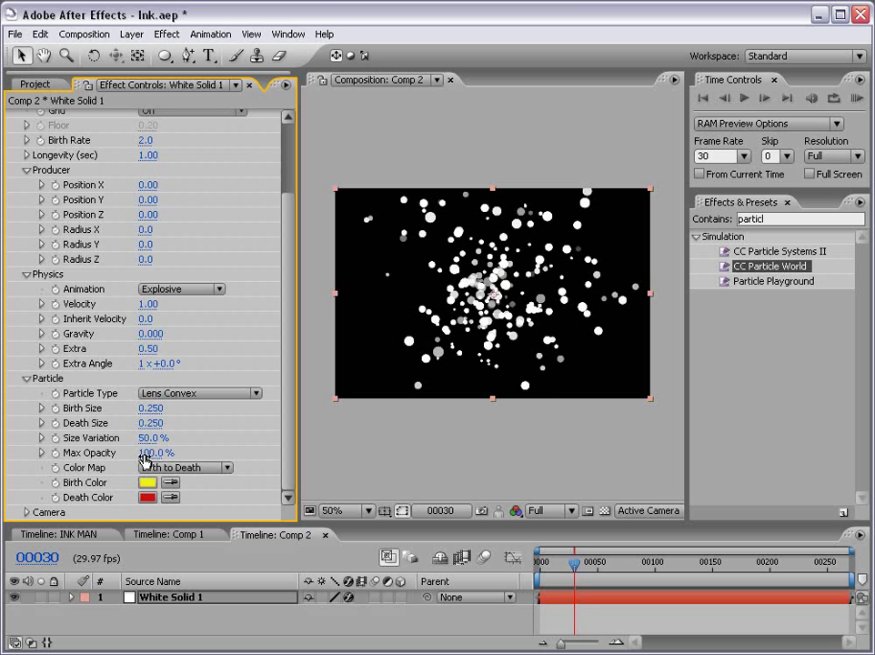
Step: Set the particles' birth size to 0.5 and death size to 0
{"action": "left_click_drag", "start_coordinate": [148, 407], "coordinate": [160, 414]}
{"action": "left_click", "coordinate": [151, 408]}
{"action": "type", "text": ".5"}
{"action": "key", "text": "Return"}
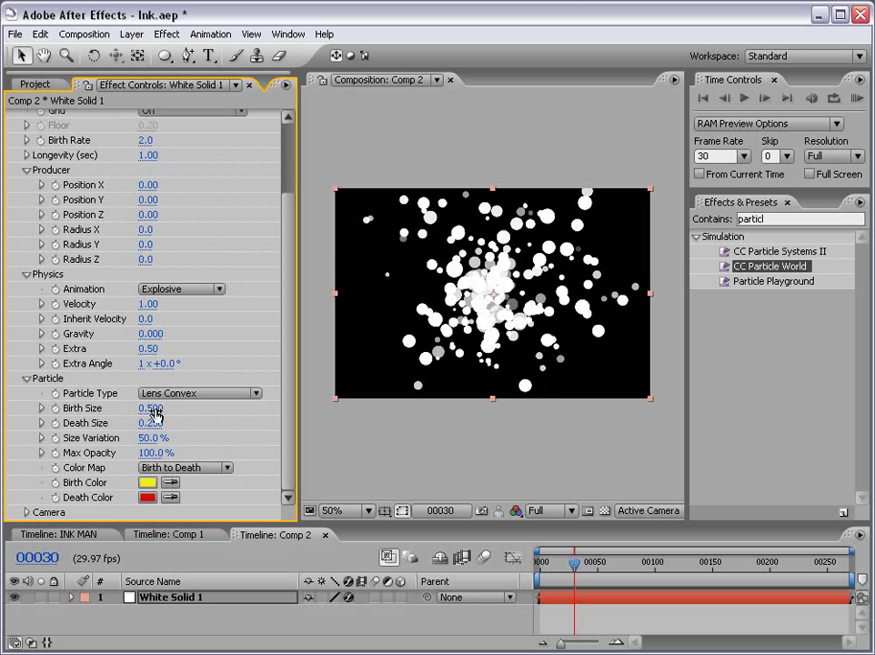
{"action": "left_click_drag", "start_coordinate": [143, 421], "coordinate": [194, 440]}
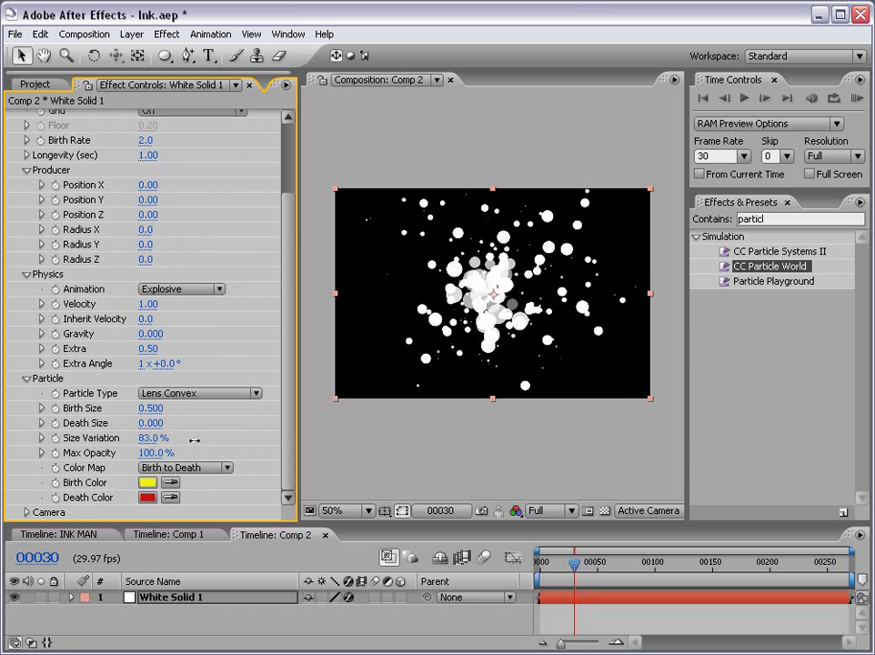
Step: Set the particles' size variation to 85%
{"action": "left_click", "coordinate": [150, 437]}
{"action": "type", "text": "8"}
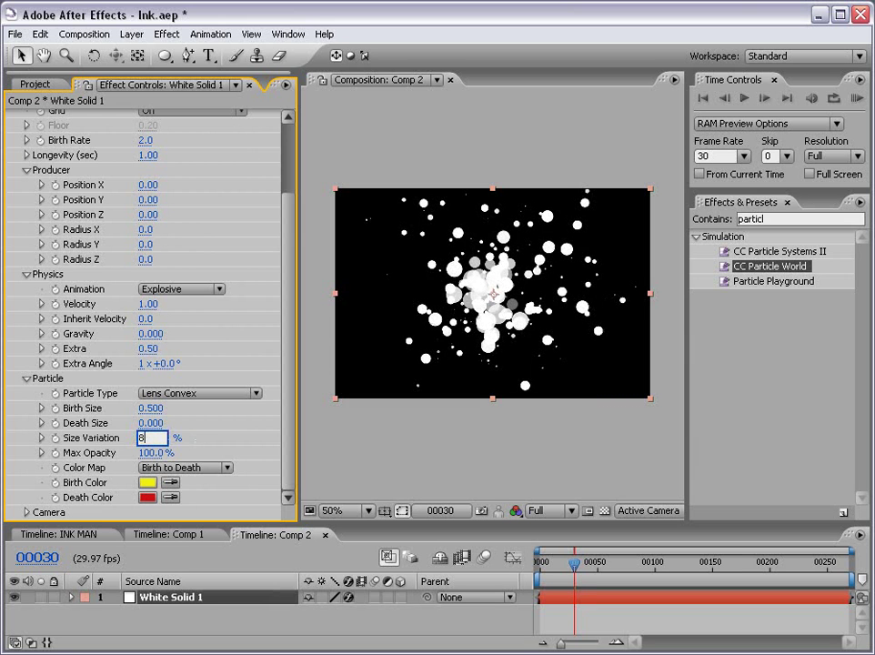
{"action": "type", "text": "5"}
{"action": "key", "text": "Return"}
Step: Reduce the particle velocity to 0.66 and the birth size to 0.44, then deselect the layer
{"action": "scroll", "coordinate": [131, 245], "scroll_direction": "up", "scroll_amount": 2}
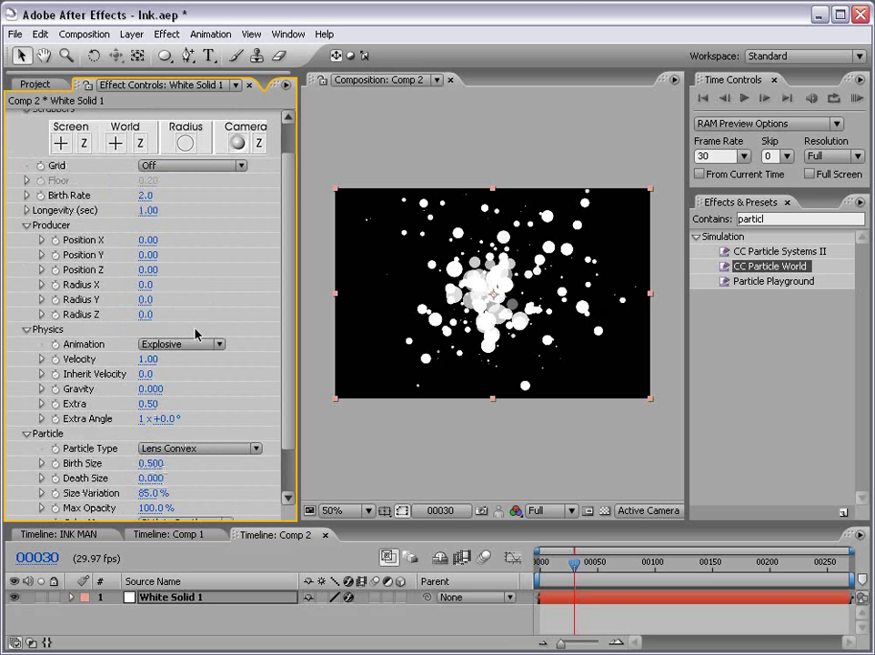
{"action": "left_click_drag", "start_coordinate": [147, 369], "coordinate": [123, 360]}
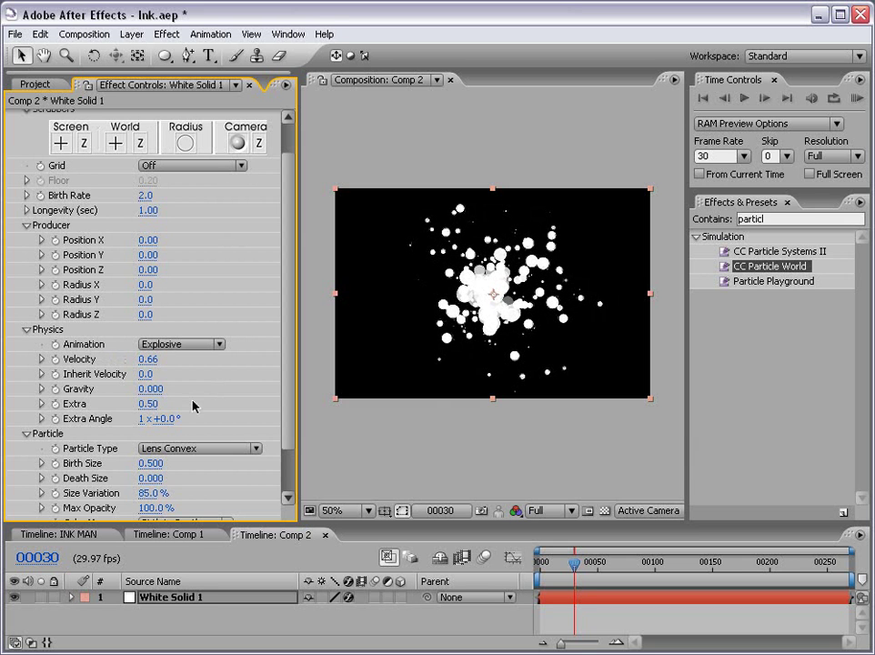
{"action": "left_click_drag", "start_coordinate": [146, 463], "coordinate": [147, 465]}
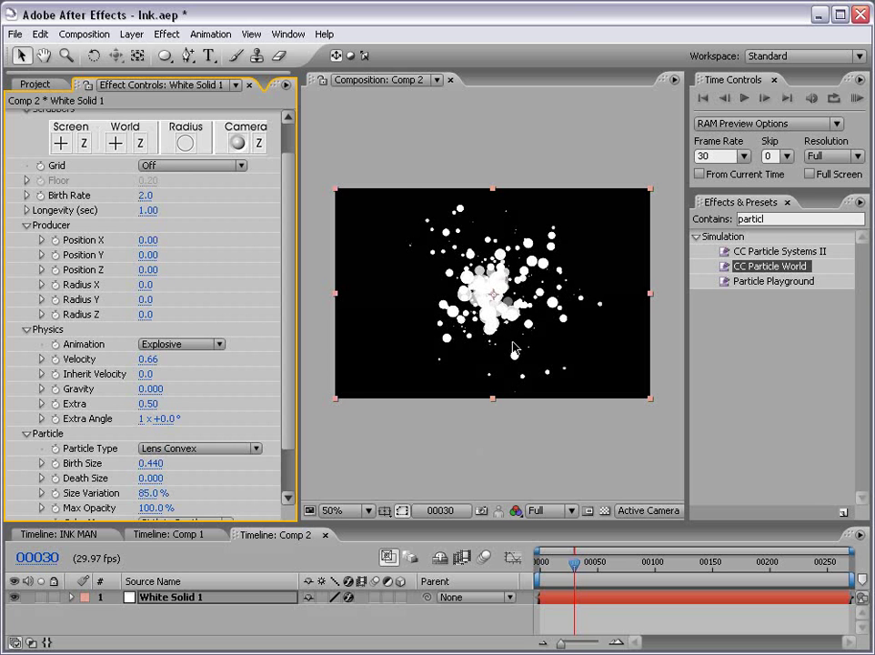
{"action": "left_click", "coordinate": [468, 455]}
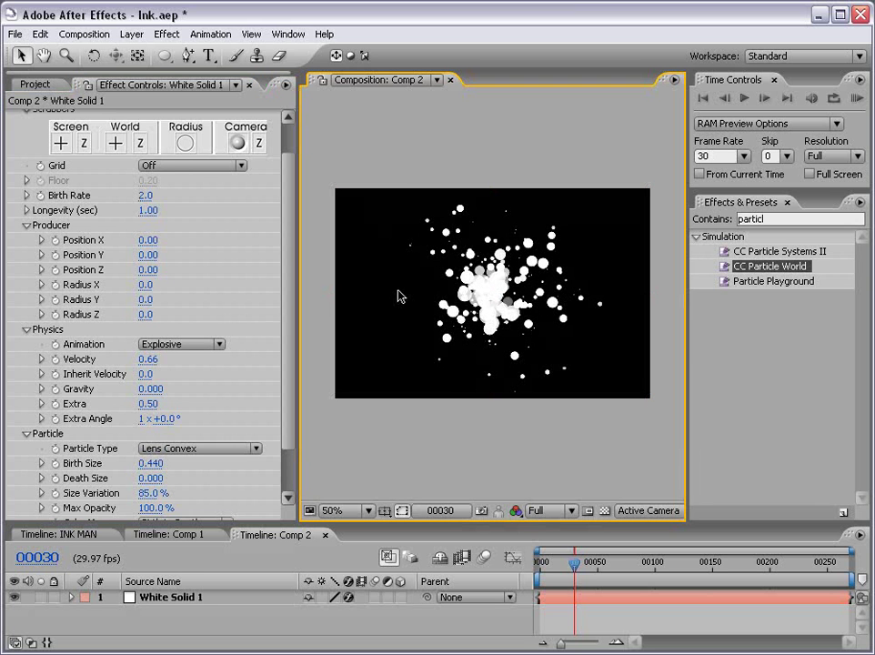
Step: Scrub through the timeline to compare splatter shapes at different frames and return to frame 30
{"action": "left_click", "coordinate": [611, 565]}
{"action": "left_click_drag", "start_coordinate": [611, 566], "coordinate": [692, 569]}
{"action": "left_click_drag", "start_coordinate": [597, 568], "coordinate": [793, 564]}
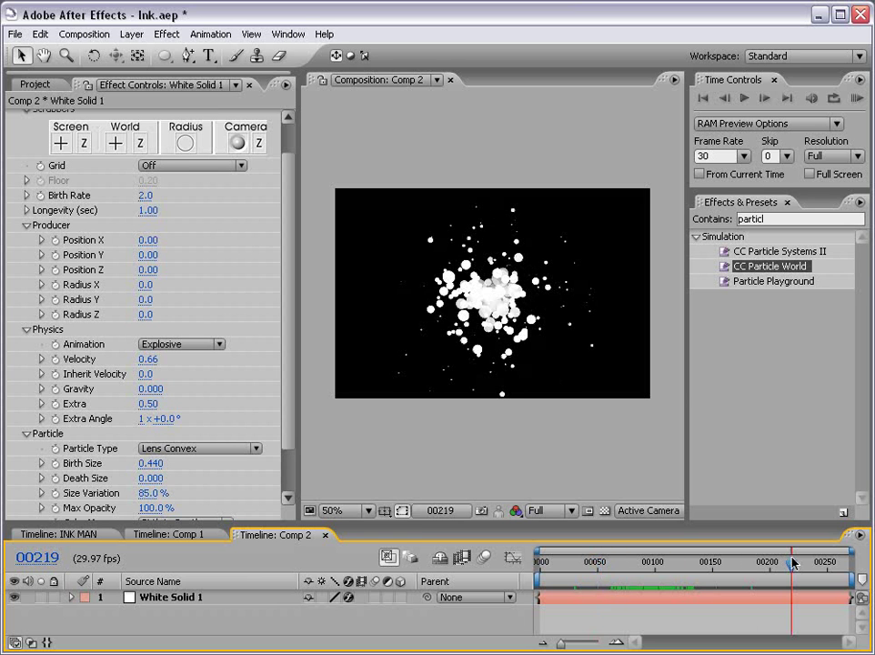
{"action": "left_click", "coordinate": [575, 570]}
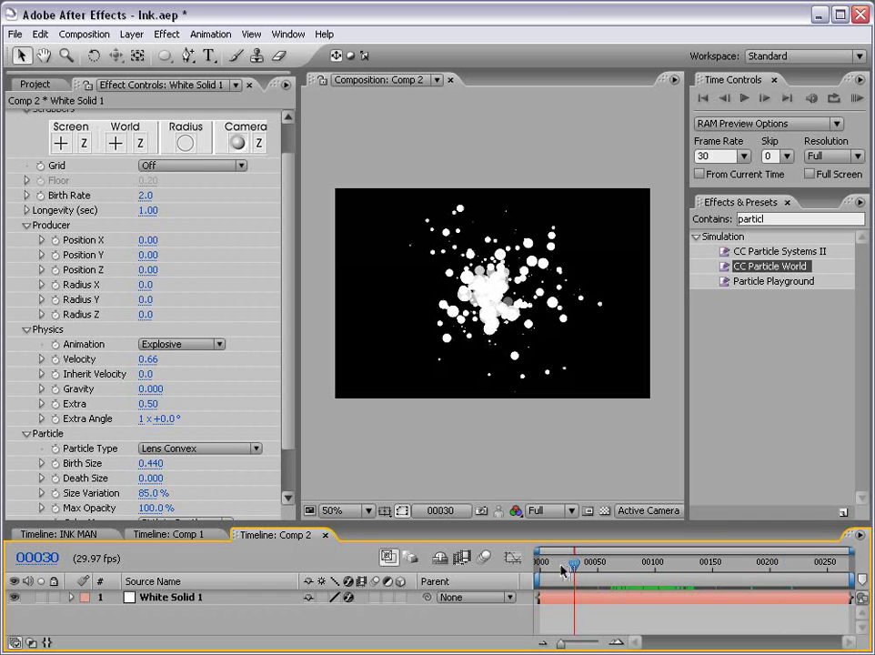
Step: Queue frame 30 of Comp 2 for export as a Photoshop still
{"action": "left_click", "coordinate": [83, 34]}
{"action": "mouse_move", "coordinate": [113, 210]}
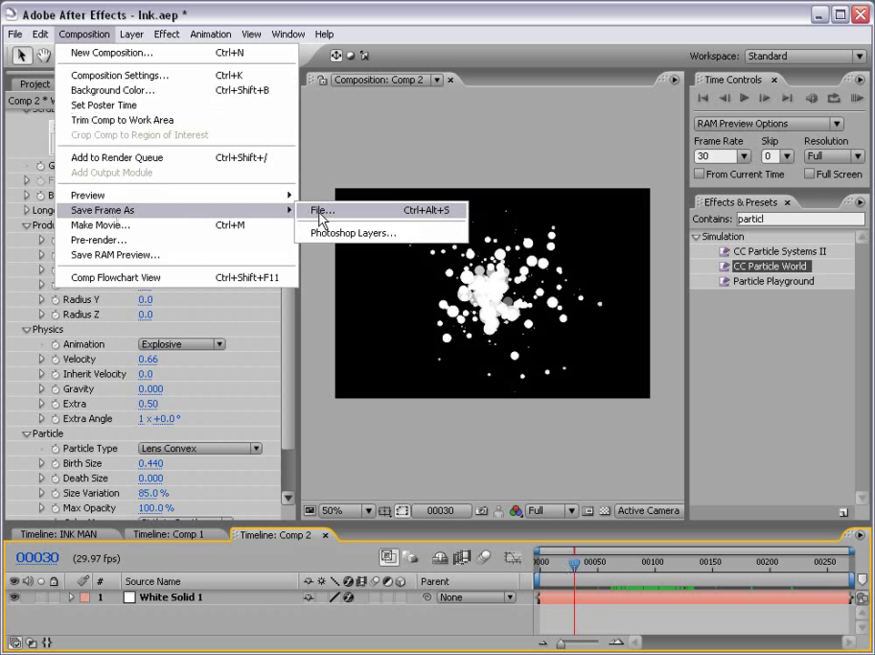
{"action": "left_click", "coordinate": [324, 216]}
Step: Undock the Render Queue into a floating window and shrink it to uncover the composition view and timeline
{"action": "left_click_drag", "start_coordinate": [345, 535], "coordinate": [273, 534]}
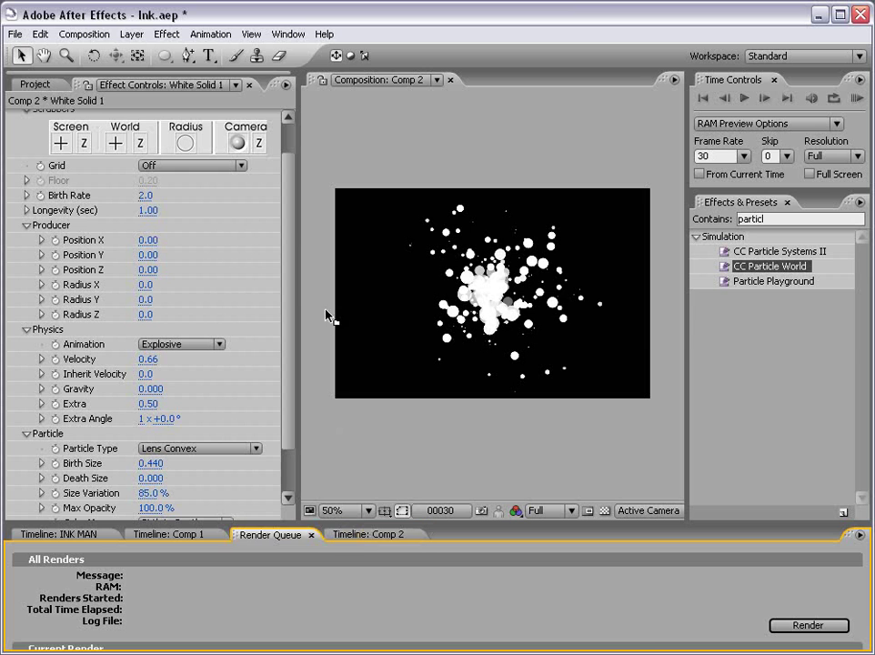
{"action": "left_click_drag", "start_coordinate": [259, 236], "coordinate": [260, 236]}
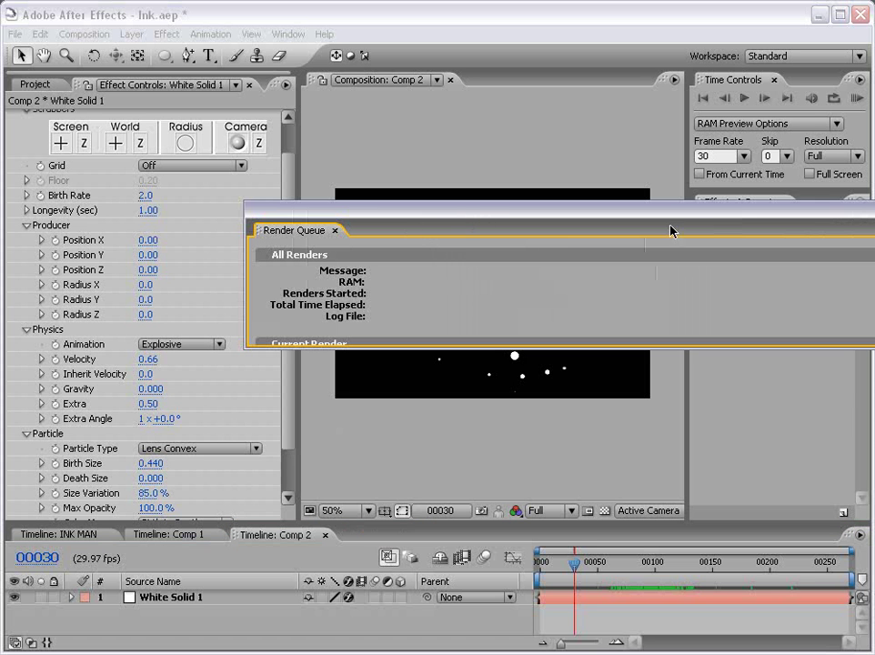
{"action": "left_click_drag", "start_coordinate": [724, 400], "coordinate": [624, 561]}
{"action": "left_click_drag", "start_coordinate": [466, 233], "coordinate": [260, 154]}
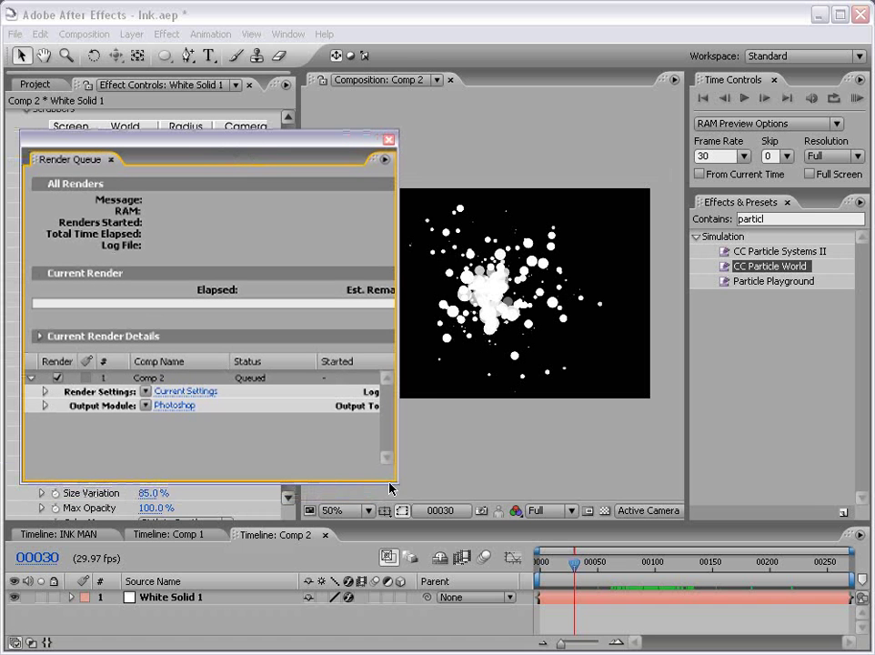
{"action": "left_click_drag", "start_coordinate": [396, 480], "coordinate": [333, 478]}
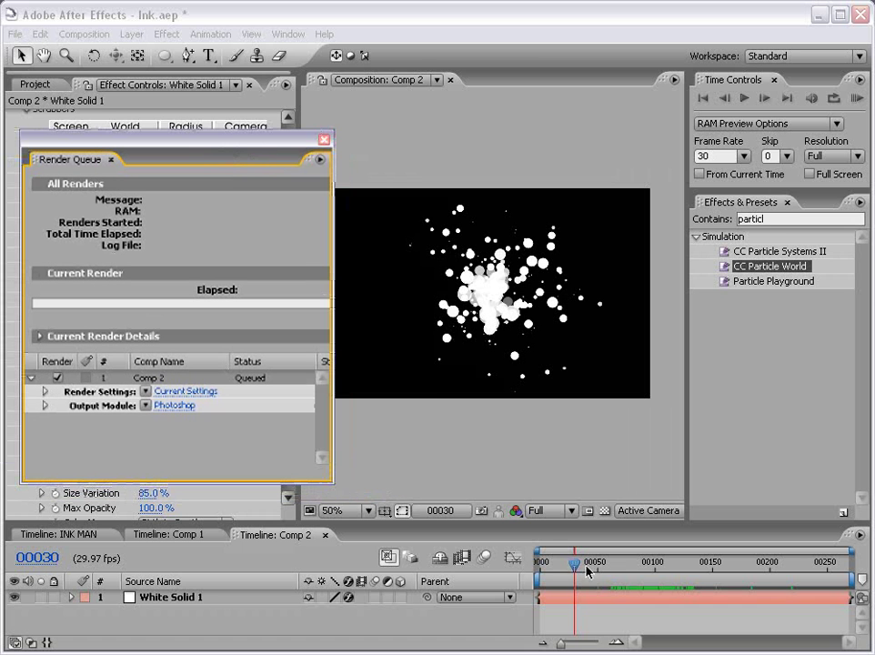
Step: Queue five more Photoshop stills of Comp 2 at frames 97, 114, 143, 172 and 194
{"action": "left_click", "coordinate": [633, 567]}
{"action": "left_click", "coordinate": [88, 35]}
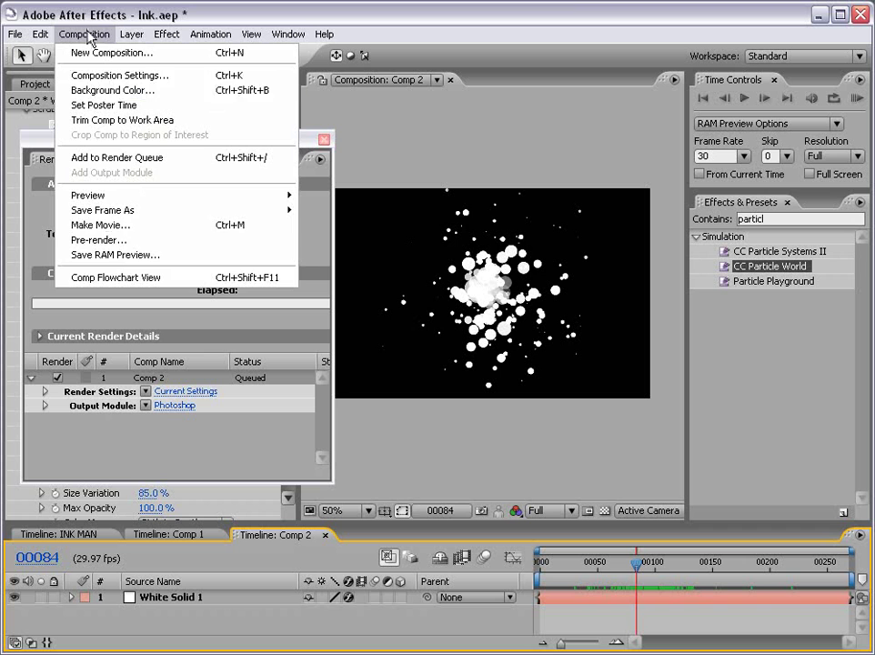
{"action": "mouse_move", "coordinate": [272, 210]}
{"action": "left_click", "coordinate": [329, 161]}
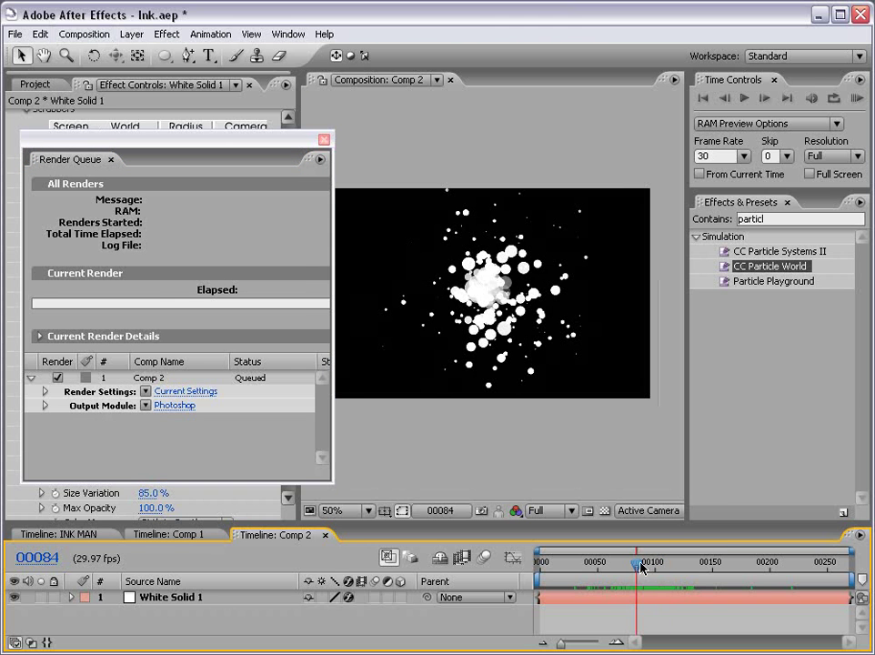
{"action": "left_click_drag", "start_coordinate": [641, 567], "coordinate": [762, 569]}
{"action": "key", "text": "ctrl+alt+s"}
{"action": "key", "text": "ctrl+alt+s"}
{"action": "key", "text": "ctrl+alt+s"}
{"action": "key", "text": "ctrl+alt+s"}
{"action": "key", "text": "ctrl+alt+s"}
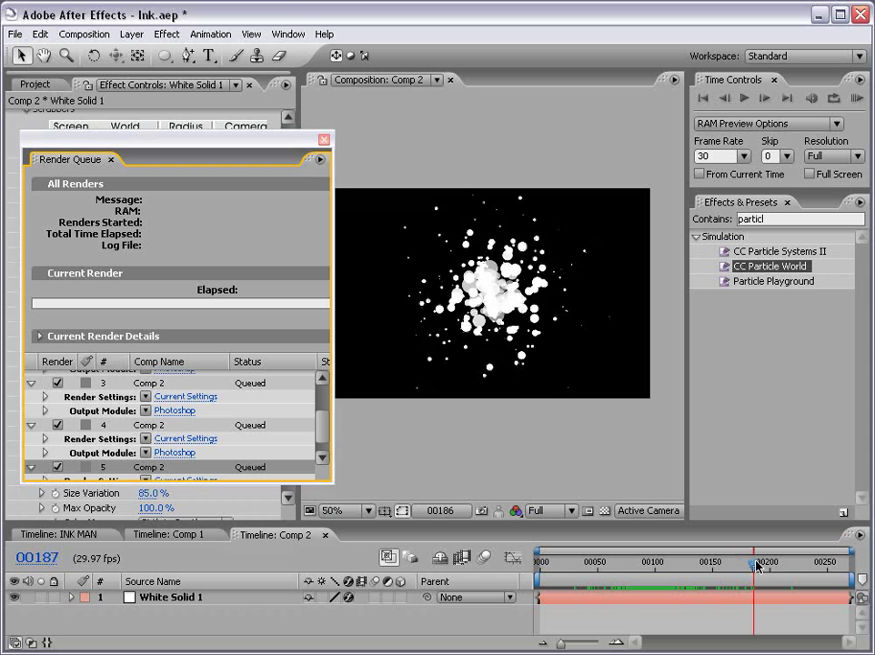
Step: Accept the first still's output module with RGB + Alpha channels and render all the queued stills
{"action": "left_click_drag", "start_coordinate": [329, 482], "coordinate": [656, 622]}
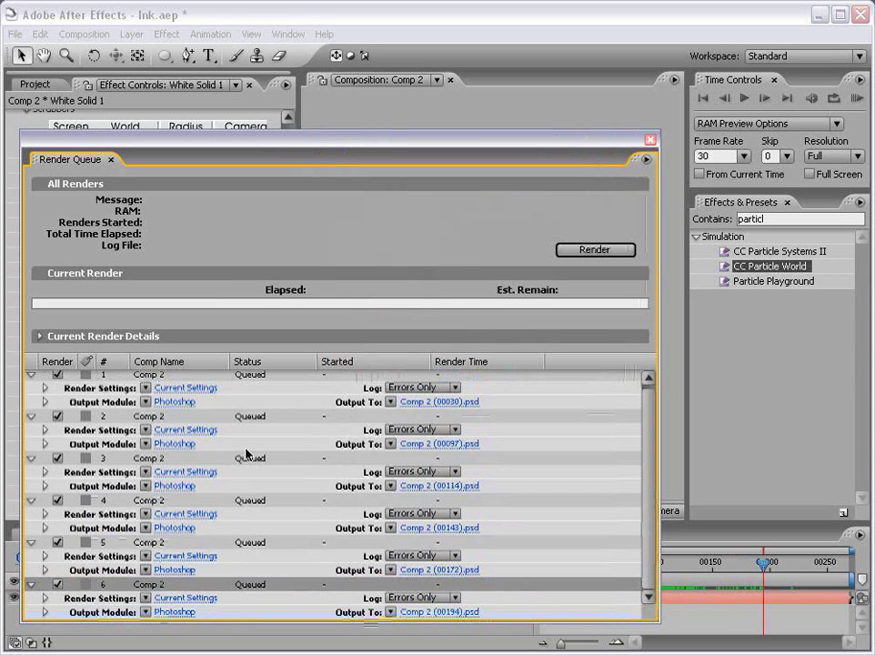
{"action": "left_click", "coordinate": [173, 401]}
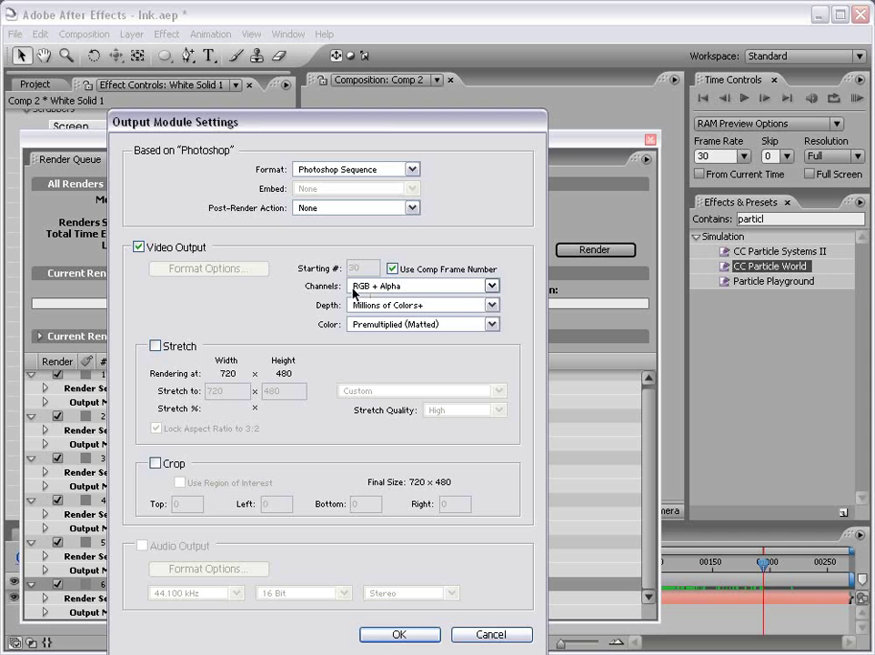
{"action": "key", "text": "Return"}
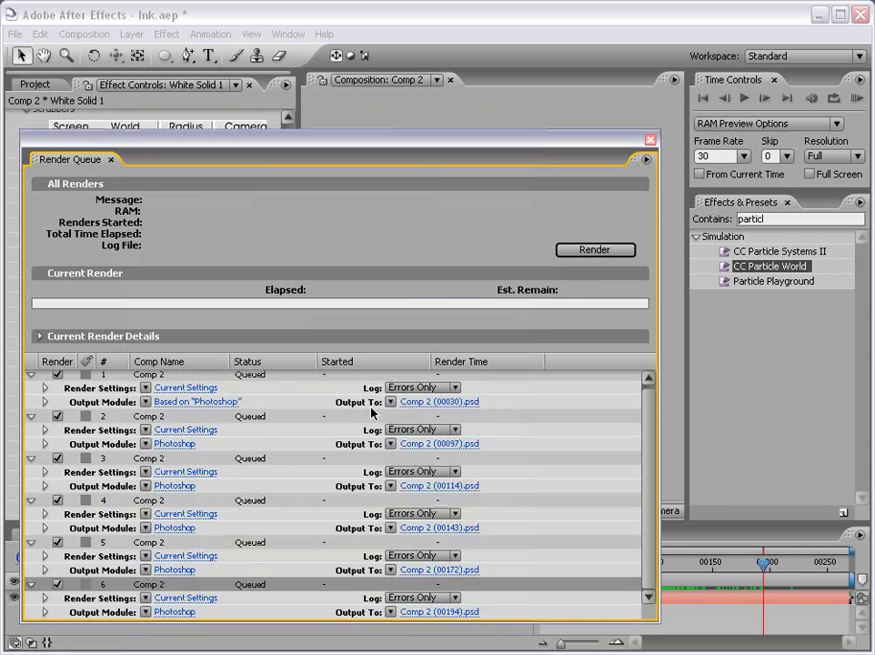
{"action": "left_click", "coordinate": [567, 248]}
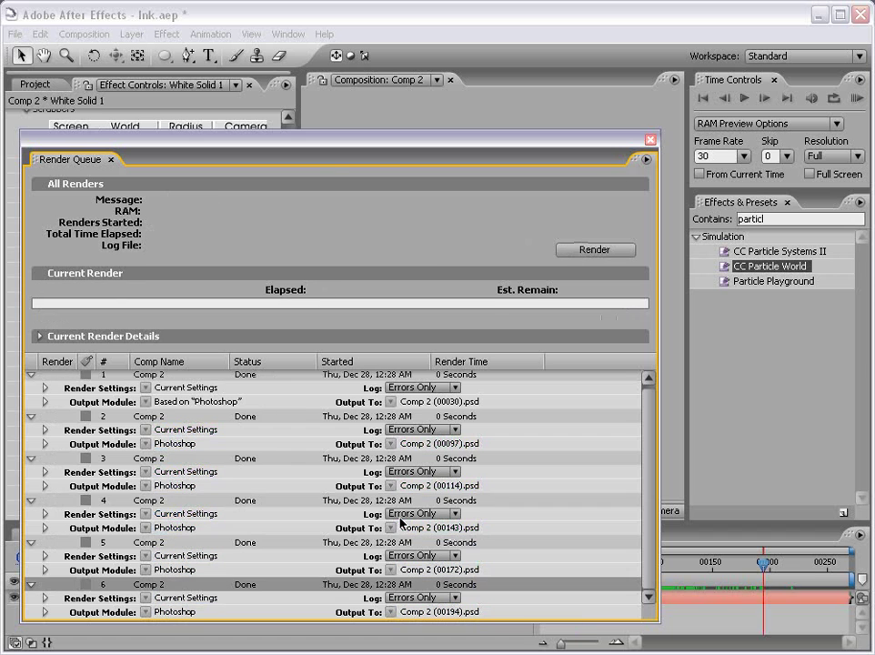
{"action": "left_click", "coordinate": [650, 139]}
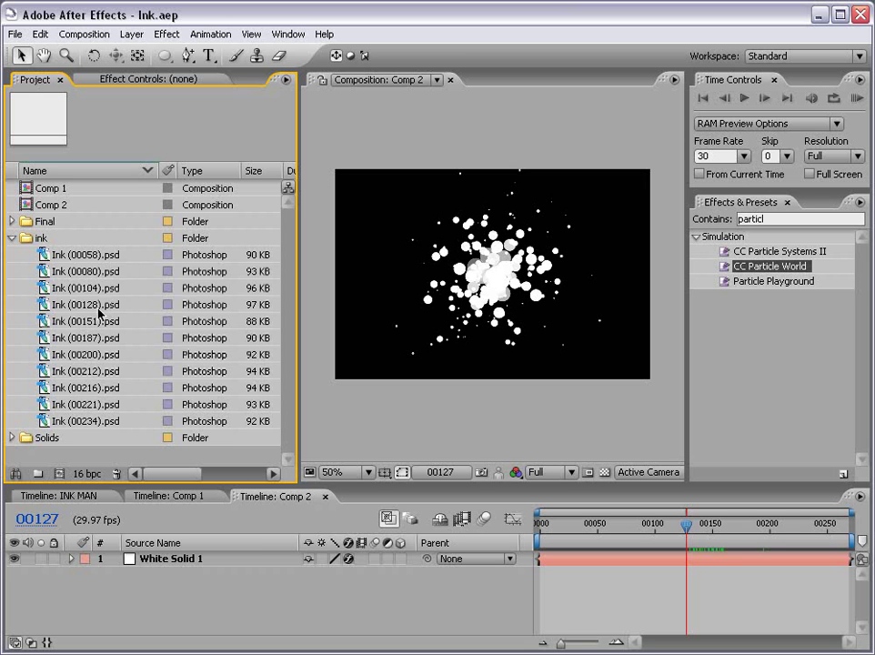
Step: Create a 720 x 480 NTSC DV composition named INK MAN with a duration of 269 frames
{"action": "left_click_drag", "start_coordinate": [646, 523], "coordinate": [622, 523]}
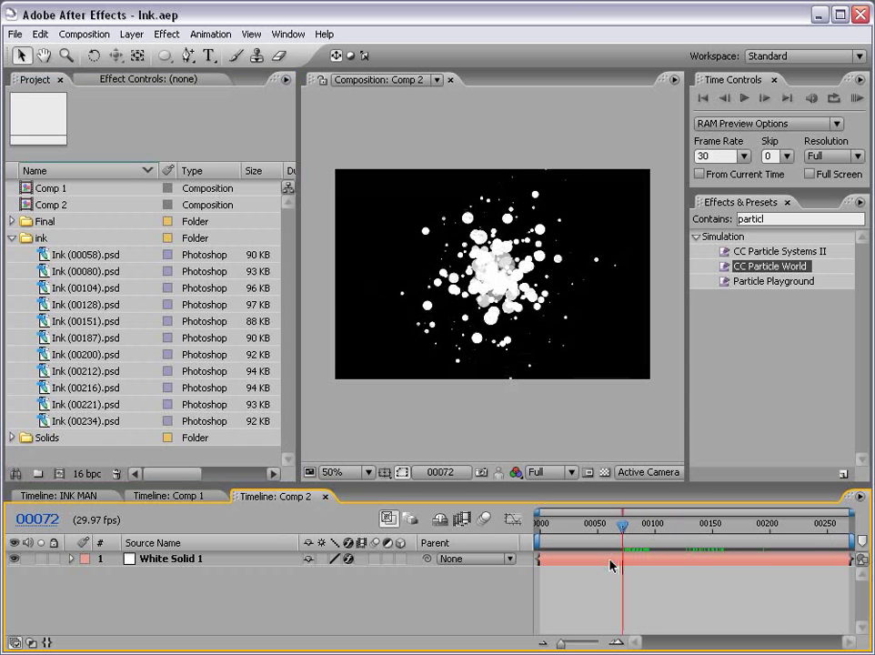
{"action": "left_click", "coordinate": [83, 34]}
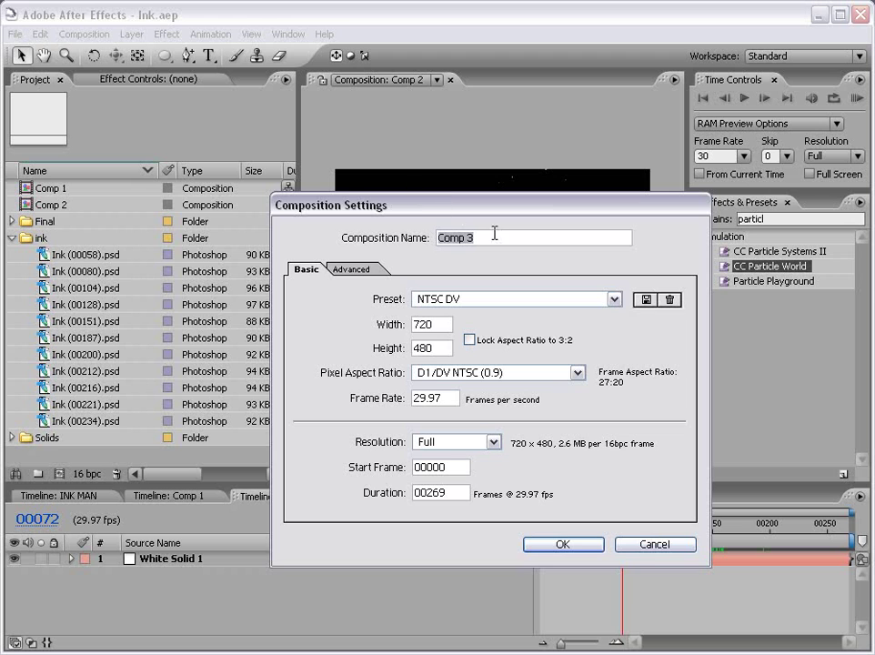
{"action": "type", "text": "INK MAN"}
{"action": "left_click", "coordinate": [559, 545]}
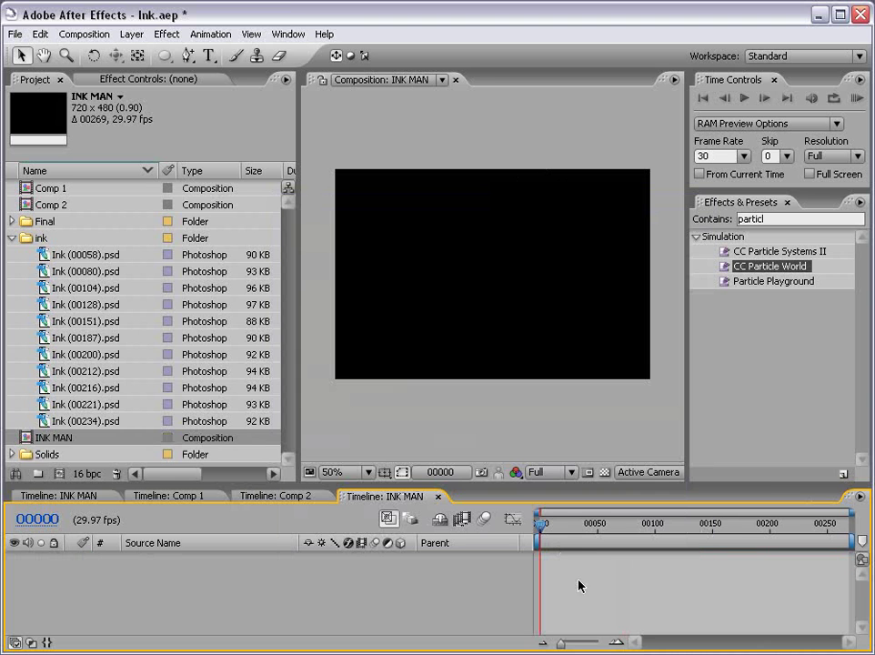
Step: Place Ink (00058).psd from the ink folder at the centre of the INK MAN composition
{"action": "left_click", "coordinate": [44, 259]}
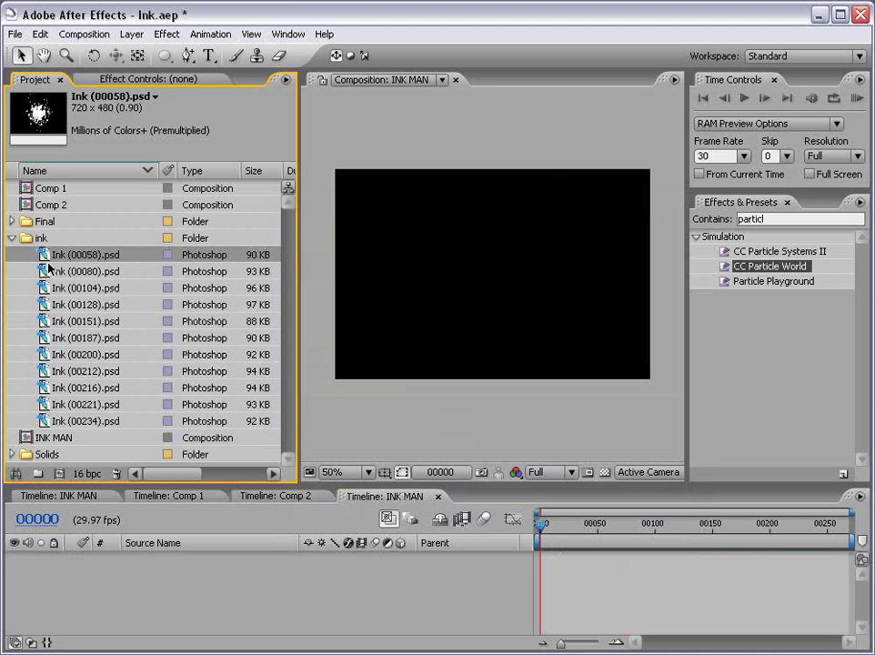
{"action": "mouse_move", "coordinate": [43, 254]}
{"action": "left_mouse_down"}
{"action": "mouse_move", "coordinate": [235, 254]}
{"action": "mouse_move", "coordinate": [494, 275]}
{"action": "left_mouse_up"}
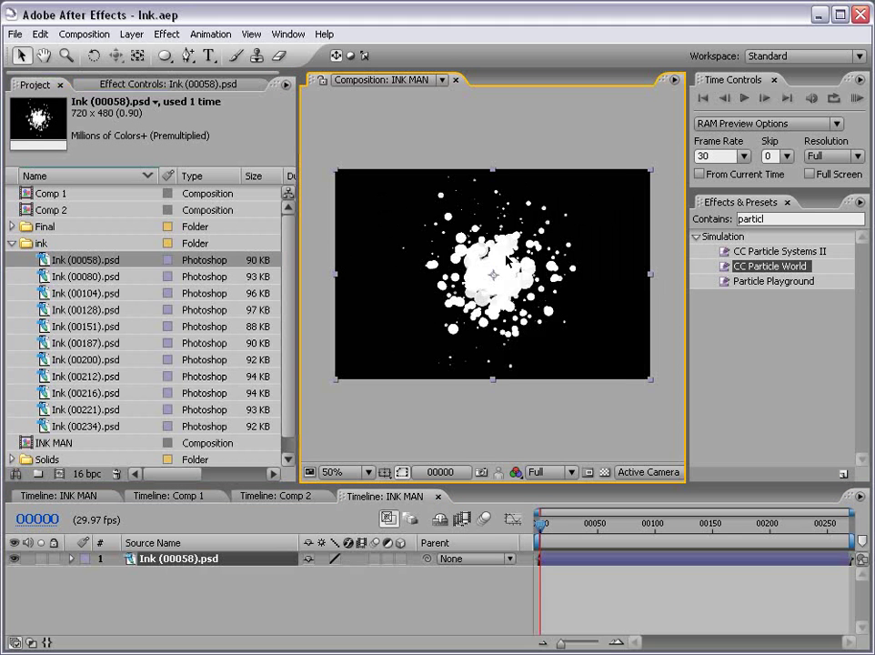
Step: Apply Hue/Saturation to the ink layer with Master Lightness at -100, and switch the effect off
{"action": "left_click", "coordinate": [167, 35]}
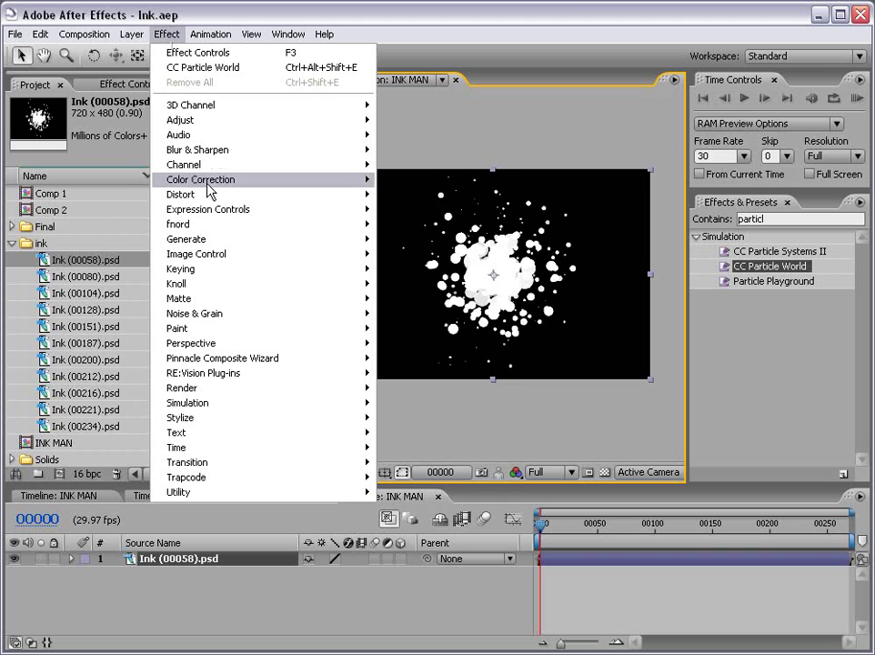
{"action": "mouse_move", "coordinate": [211, 180]}
{"action": "left_click", "coordinate": [435, 435]}
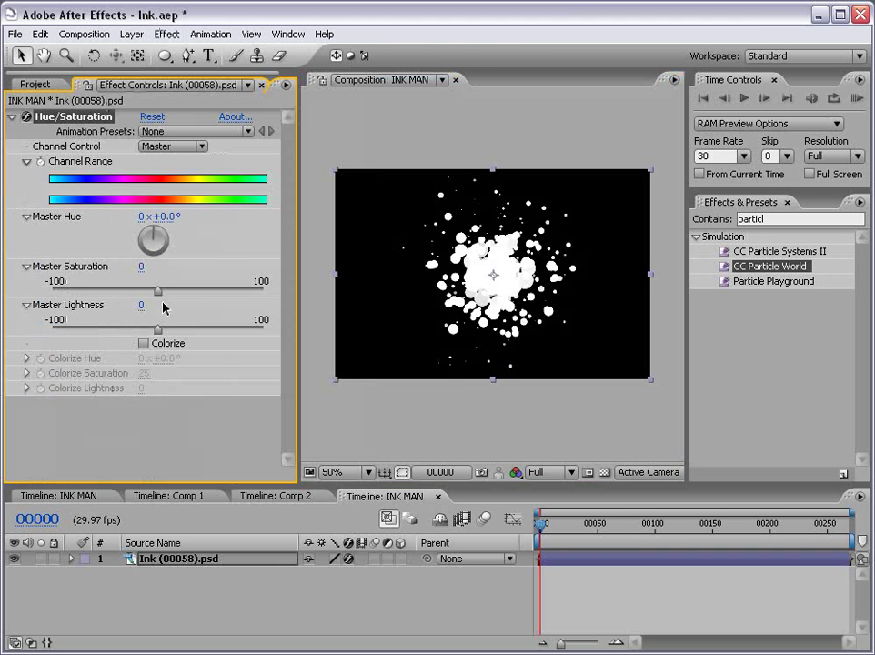
{"action": "left_click_drag", "start_coordinate": [157, 335], "coordinate": [13, 334]}
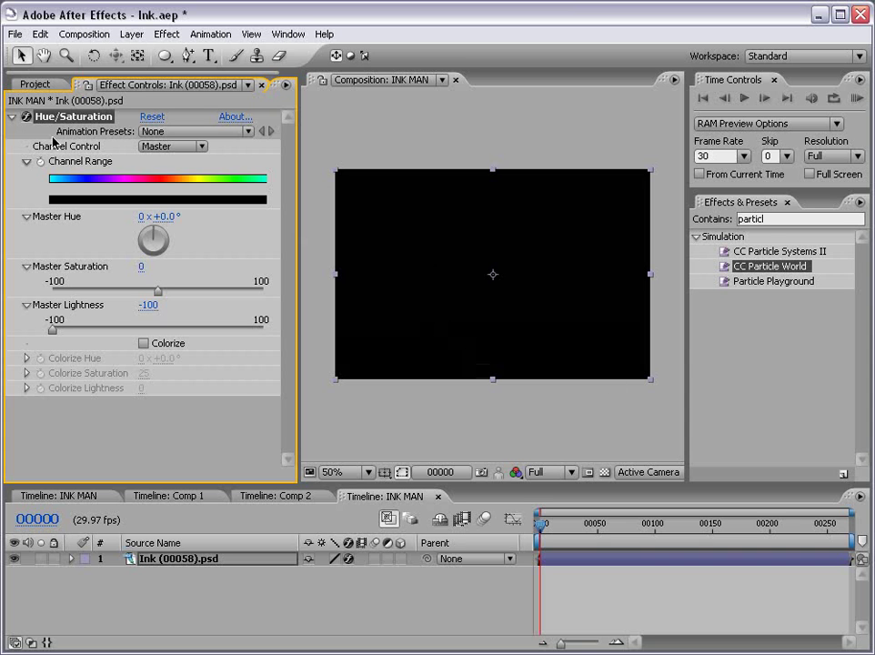
{"action": "left_click", "coordinate": [28, 118]}
{"action": "left_click", "coordinate": [434, 438]}
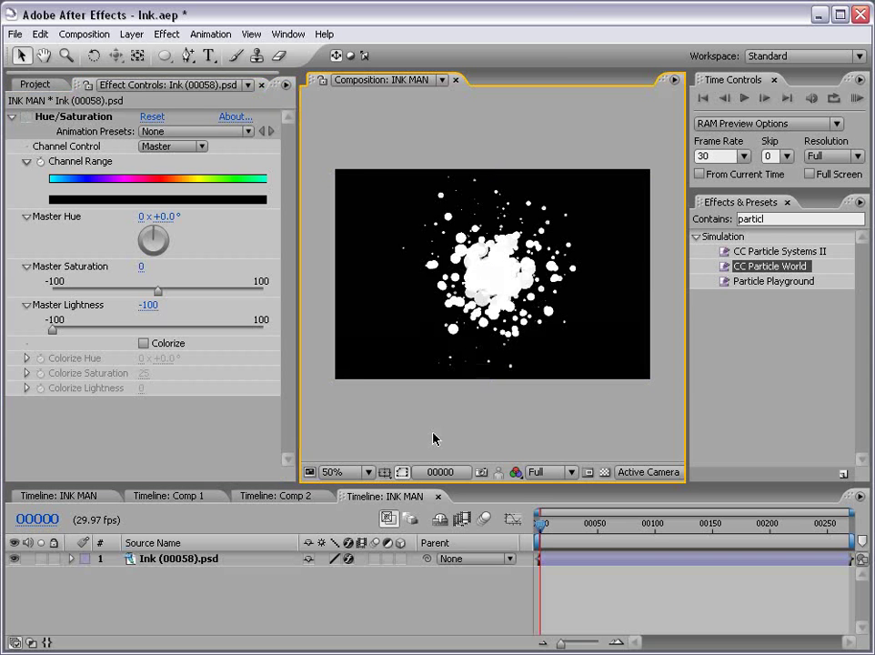
Step: Create a full-frame dark red solid named BG in the INK MAN composition
{"action": "left_click", "coordinate": [131, 34]}
{"action": "mouse_move", "coordinate": [141, 53]}
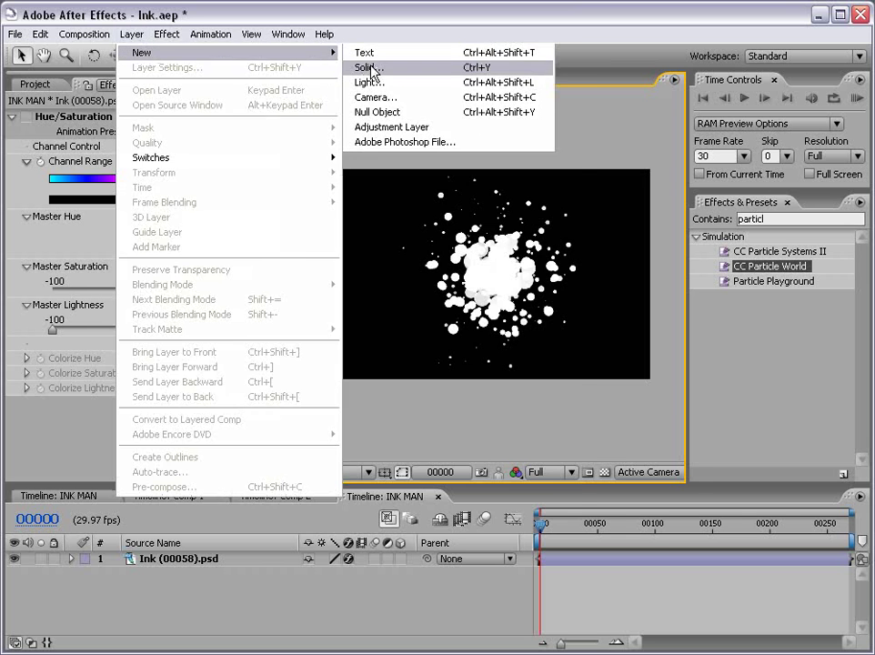
{"action": "left_click", "coordinate": [371, 67]}
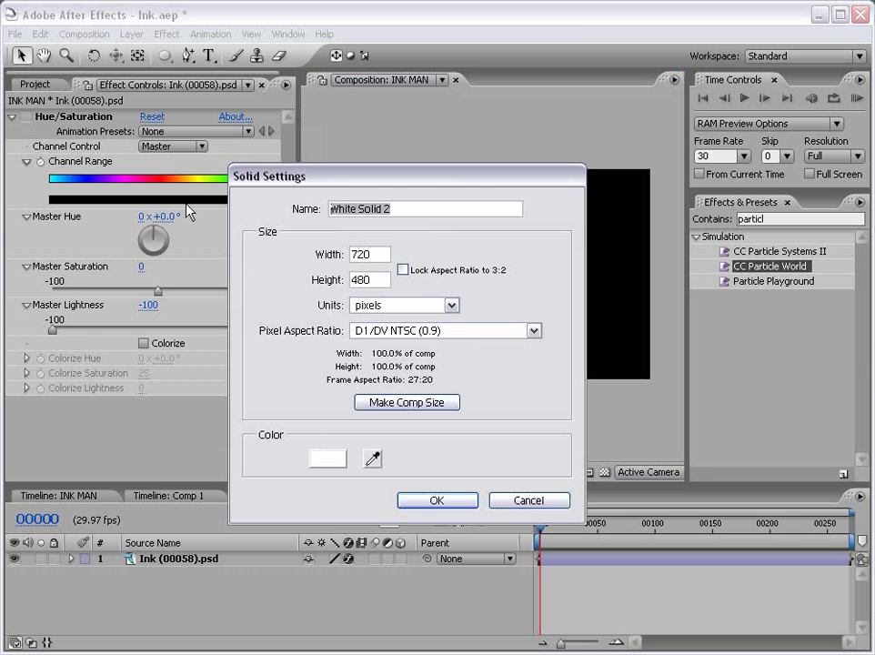
{"action": "type", "text": "BTG"}
{"action": "key", "text": "BackSpace"}
{"action": "key", "text": "BackSpace"}
{"action": "type", "text": "G"}
{"action": "left_click", "coordinate": [318, 460]}
{"action": "left_click", "coordinate": [464, 446]}
{"action": "left_click_drag", "start_coordinate": [465, 447], "coordinate": [468, 426]}
{"action": "left_click", "coordinate": [611, 275]}
{"action": "left_click", "coordinate": [455, 498]}
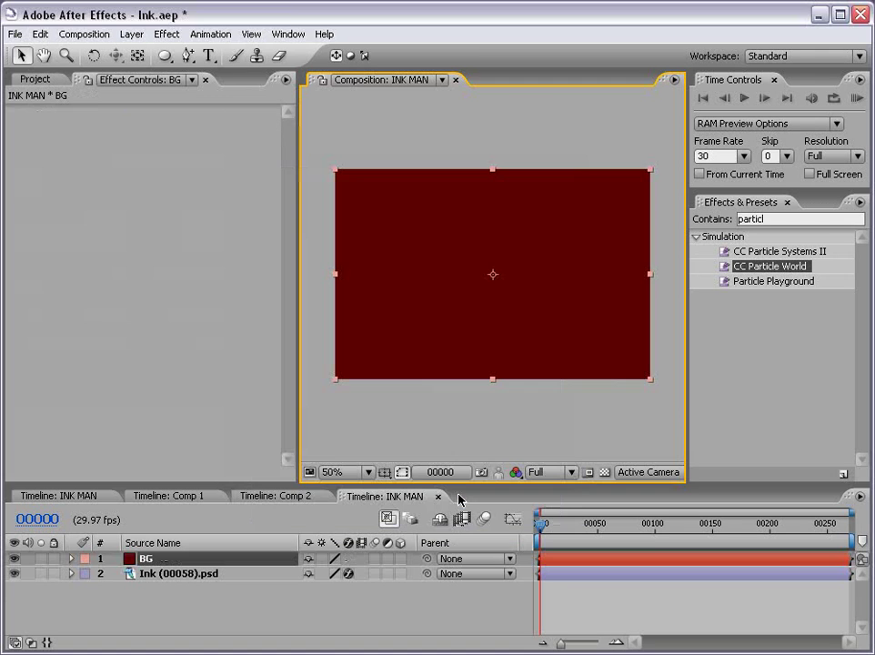
Step: Create a full-frame black (000000) solid named MASK
{"action": "left_click", "coordinate": [132, 34]}
{"action": "mouse_move", "coordinate": [136, 52]}
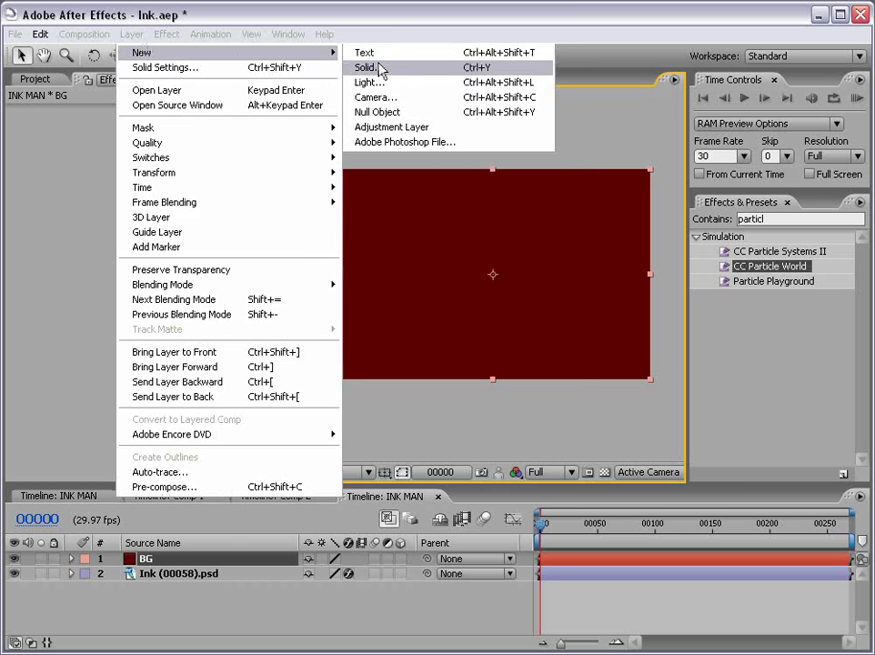
{"action": "left_click", "coordinate": [380, 69]}
{"action": "left_click", "coordinate": [326, 455]}
{"action": "left_click_drag", "start_coordinate": [468, 428], "coordinate": [469, 509]}
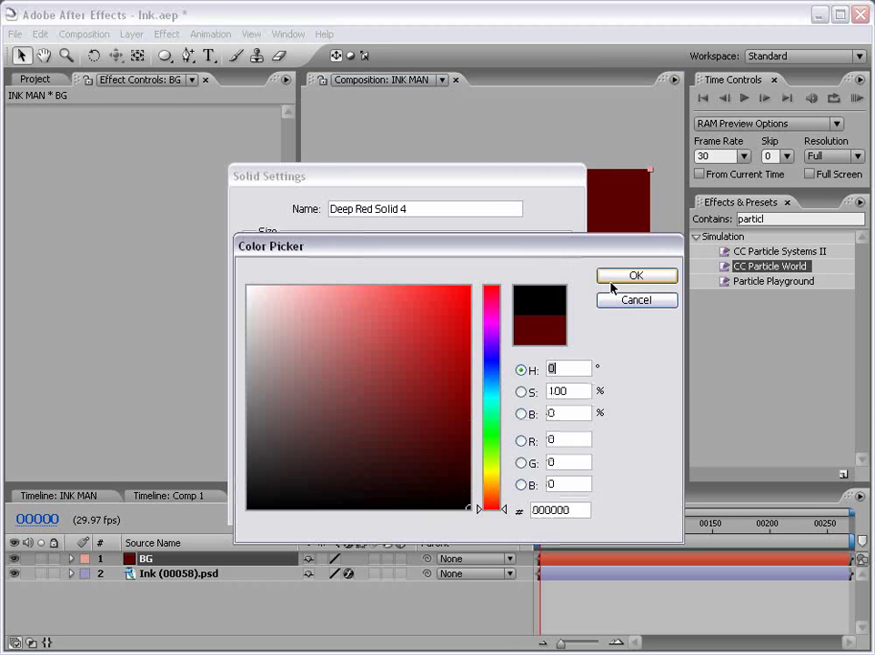
{"action": "key", "text": "Return"}
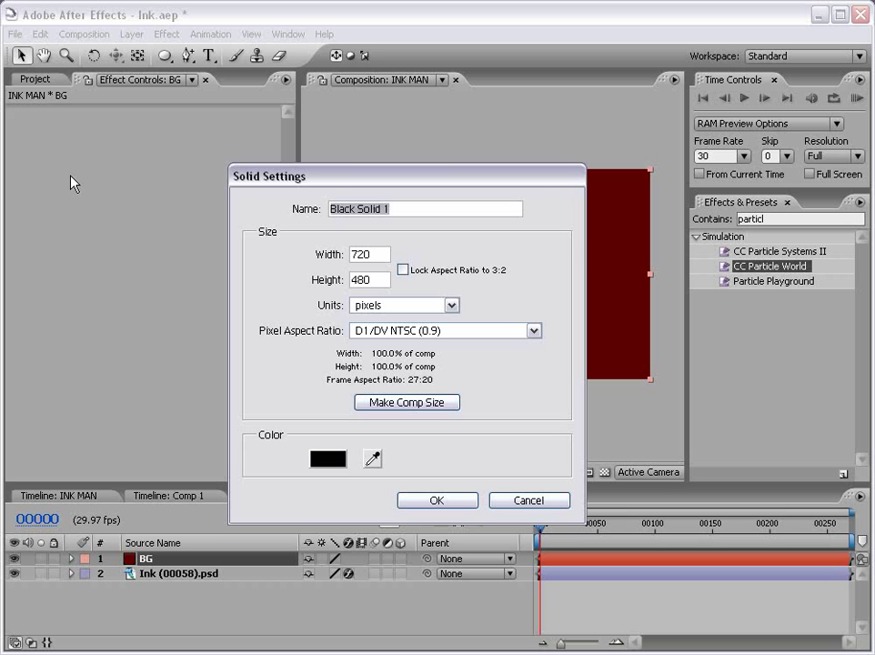
{"action": "type", "text": "MASK"}
{"action": "key", "text": "Return"}
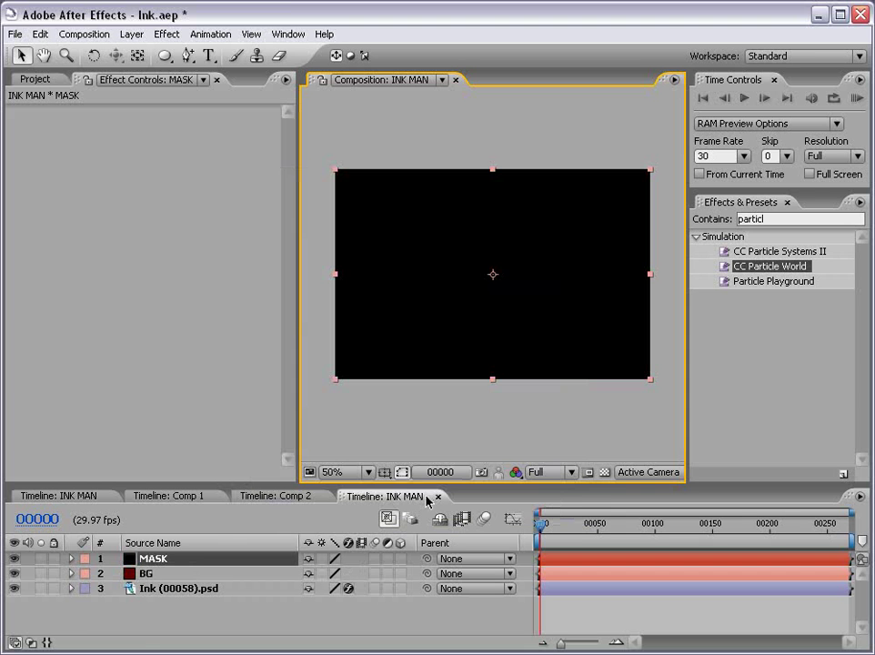
Step: Move the MASK and BG layers together beneath the Ink (00058).psd layer and deselect them
{"action": "left_click", "coordinate": [148, 571]}
{"action": "left_click", "coordinate": [154, 559], "text": "ctrl"}
{"action": "left_click_drag", "start_coordinate": [150, 567], "coordinate": [162, 602]}
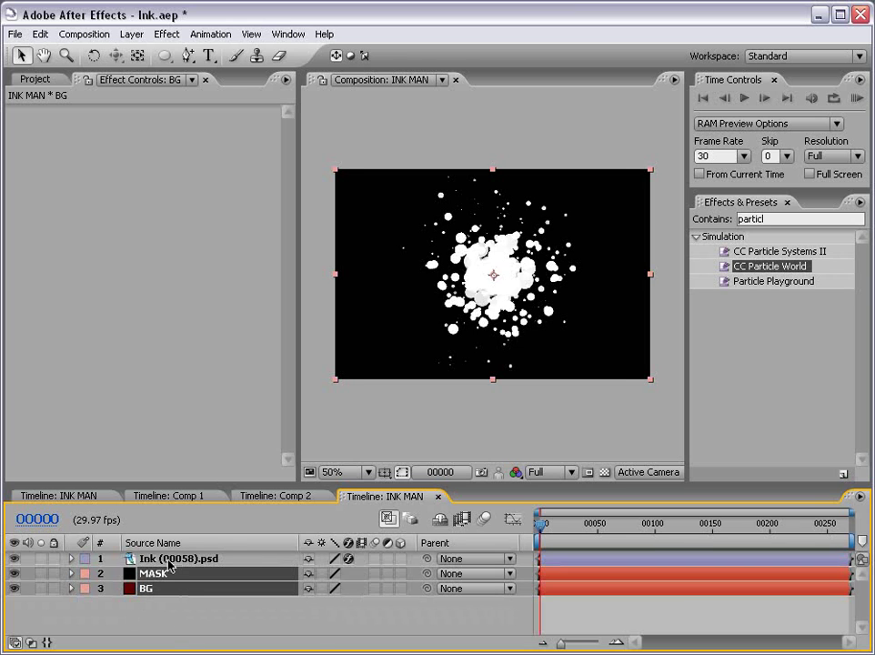
{"action": "left_click", "coordinate": [177, 620]}
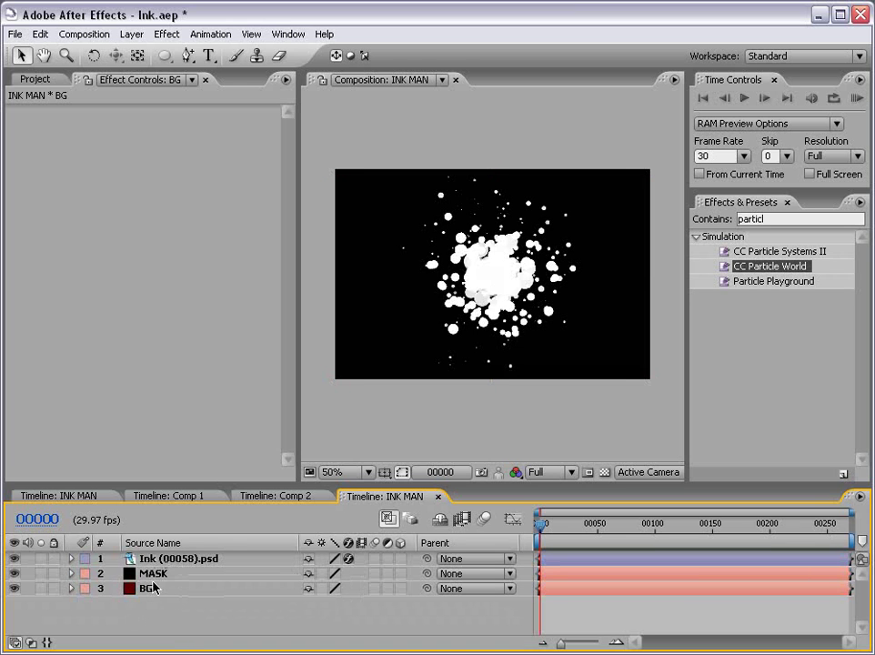
Step: Draw an elliptical mask on the MASK layer that spans nearly the whole frame
{"action": "left_click", "coordinate": [153, 574]}
{"action": "left_click", "coordinate": [164, 55]}
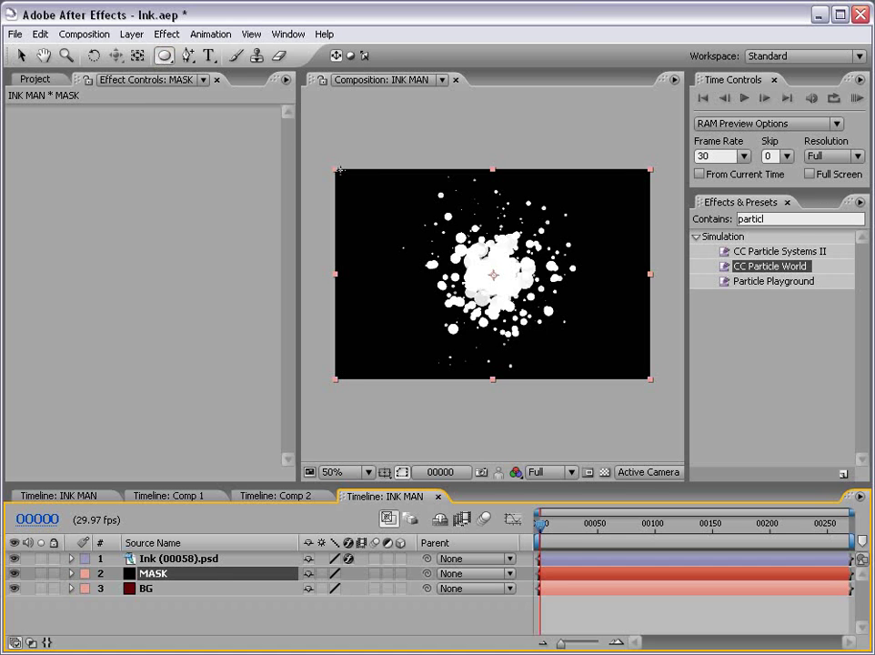
{"action": "left_click_drag", "start_coordinate": [340, 169], "coordinate": [649, 381]}
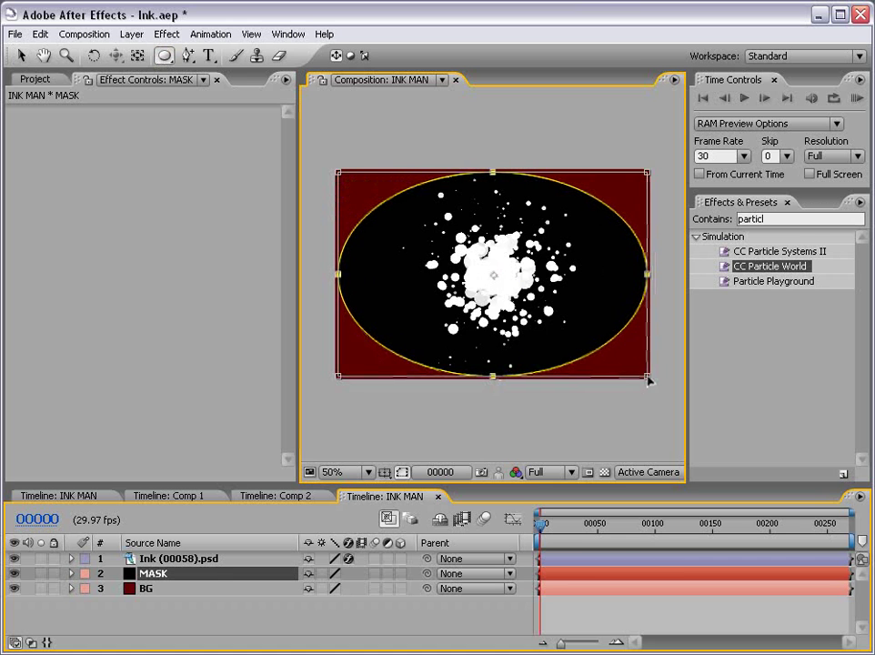
{"action": "key", "text": "v"}
{"action": "left_click", "coordinate": [224, 624]}
Step: Set the MASK layer's elliptical mask to Subtract and its Mask Feather to 340 pixels
{"action": "left_click", "coordinate": [155, 576]}
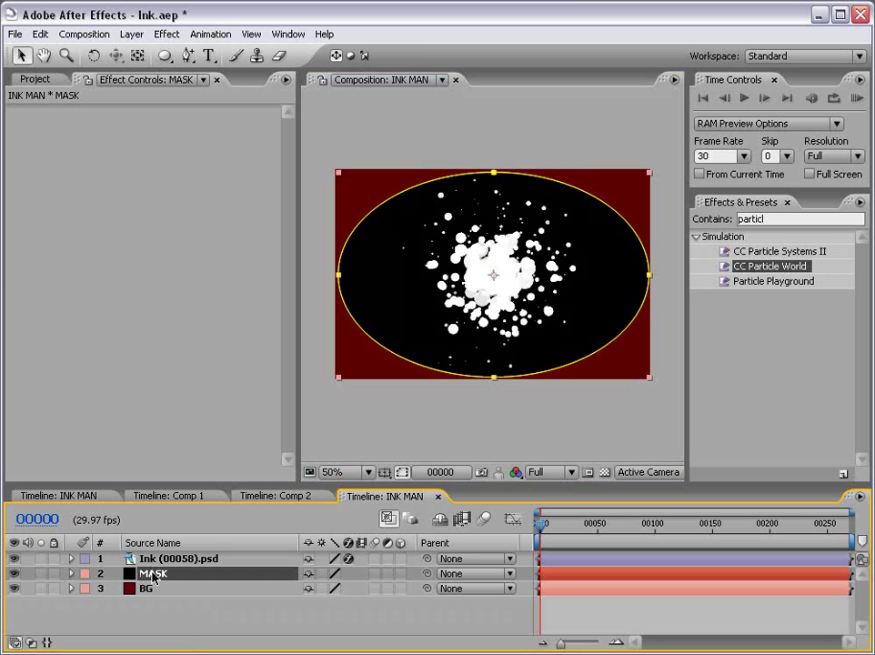
{"action": "key", "text": "m"}
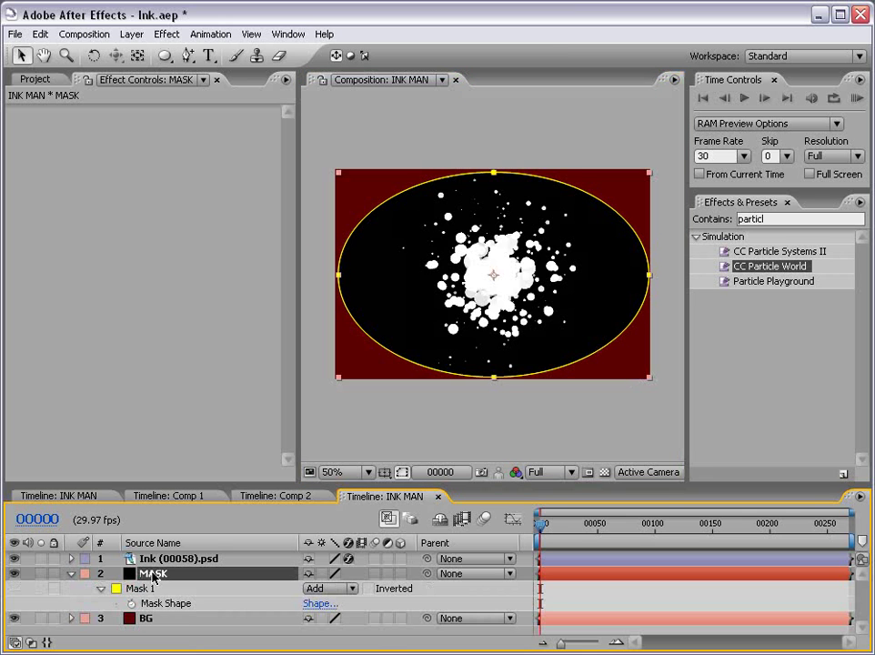
{"action": "left_click", "coordinate": [350, 590]}
{"action": "left_click", "coordinate": [329, 602]}
{"action": "key", "text": "f"}
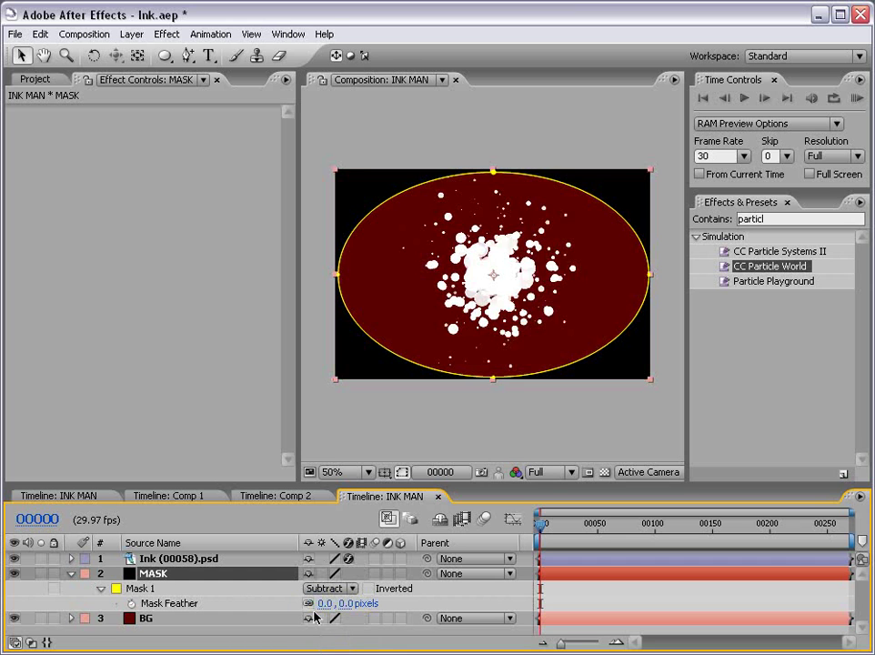
{"action": "left_click_drag", "start_coordinate": [325, 603], "coordinate": [585, 593]}
{"action": "left_click", "coordinate": [584, 593]}
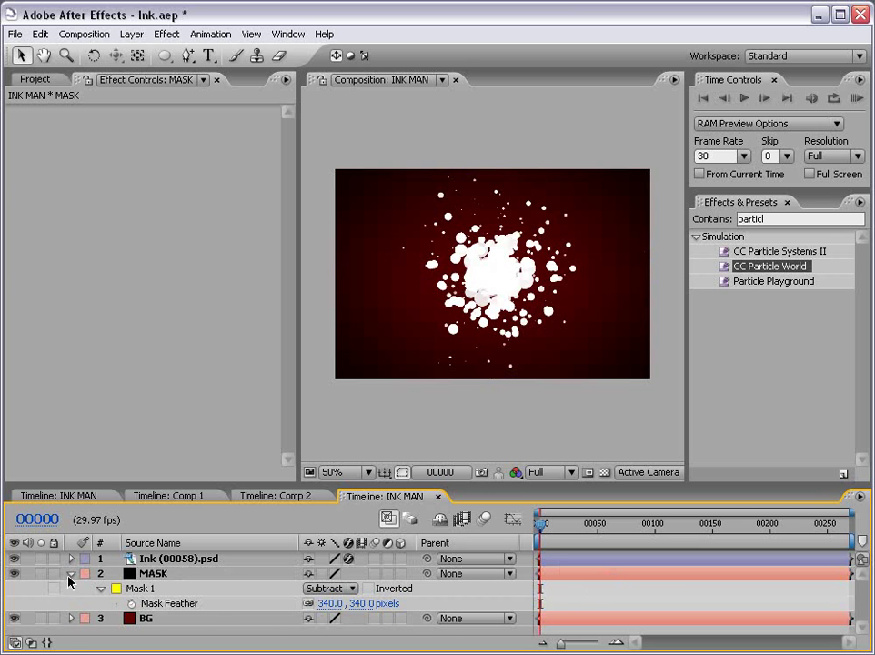
Step: Collapse the MASK layer's properties and lock both the MASK and BG layers
{"action": "left_click", "coordinate": [71, 574]}
{"action": "left_click", "coordinate": [152, 575]}
{"action": "left_click", "coordinate": [155, 588]}
{"action": "left_click", "coordinate": [147, 575]}
{"action": "left_click", "coordinate": [73, 583]}
{"action": "left_click_drag", "start_coordinate": [53, 572], "coordinate": [54, 589]}
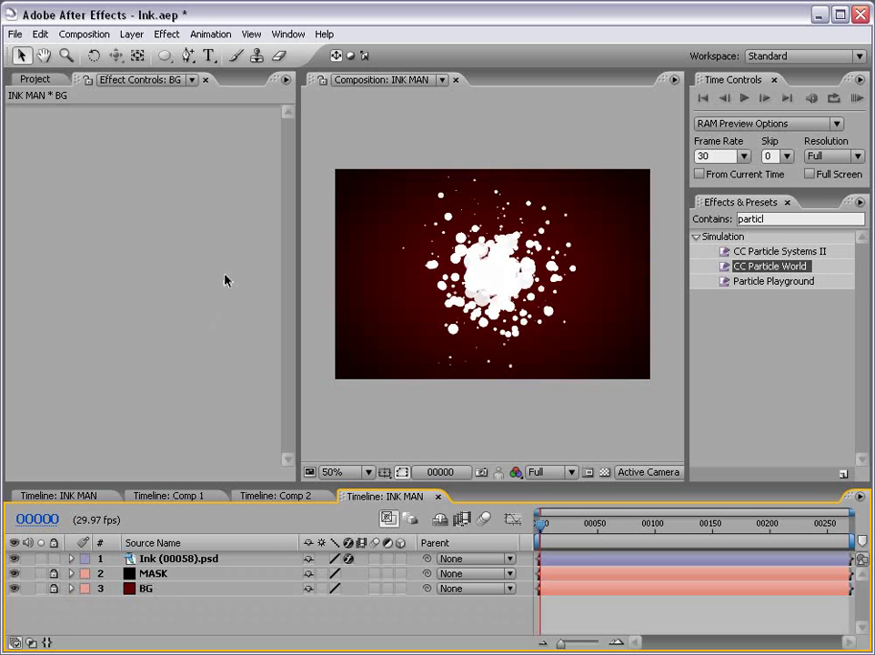
Step: Add the text INK MAN and move it to the lower-left area of the composition frame
{"action": "left_click", "coordinate": [208, 55]}
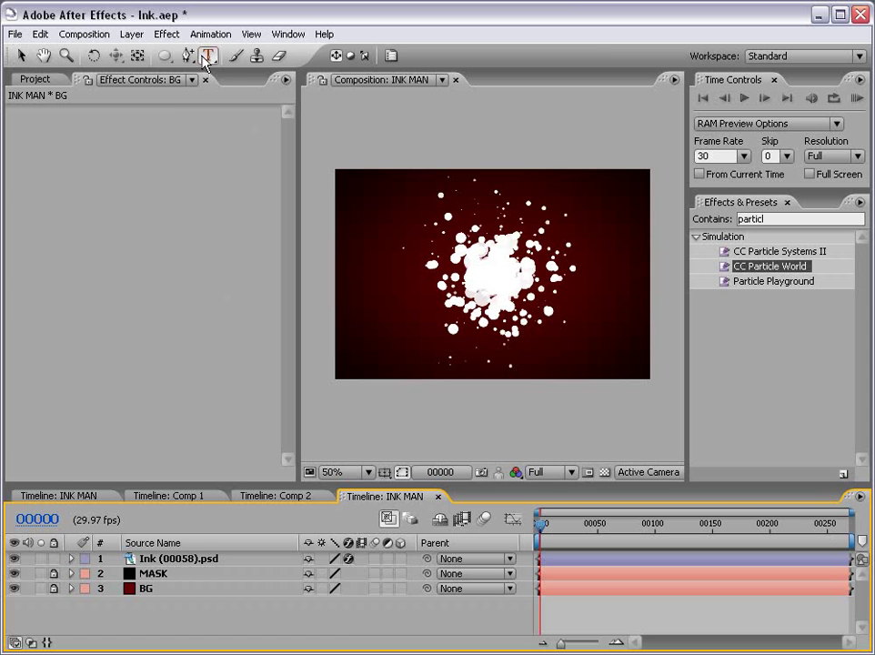
{"action": "left_click", "coordinate": [395, 300]}
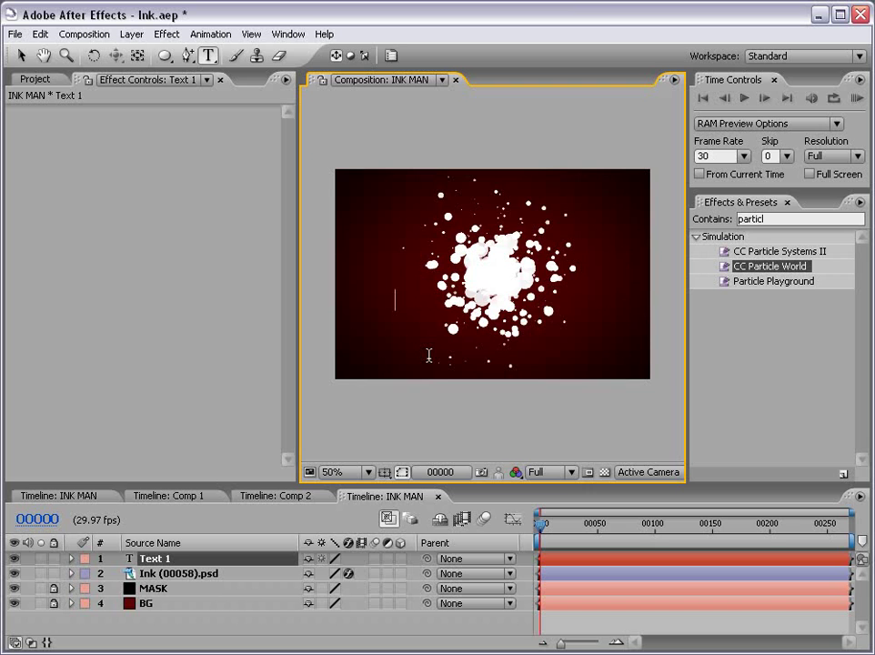
{"action": "type", "text": "INK MAN"}
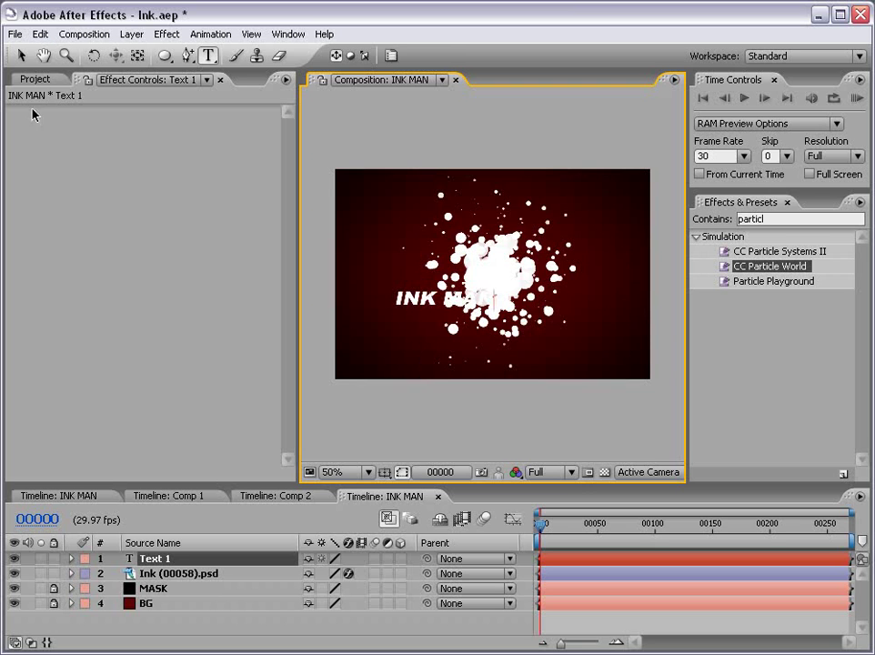
{"action": "left_click", "coordinate": [21, 56]}
{"action": "left_click_drag", "start_coordinate": [422, 293], "coordinate": [386, 350]}
Step: Select the INK MAN text and examine its font and character style settings
{"action": "left_click", "coordinate": [208, 56]}
{"action": "triple_click", "coordinate": [402, 355]}
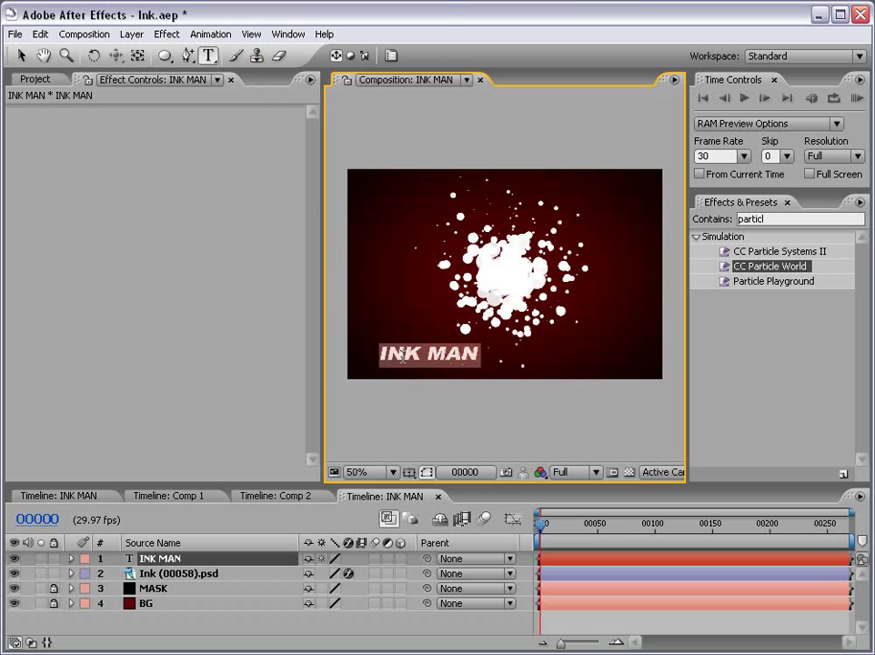
{"action": "left_click", "coordinate": [392, 55]}
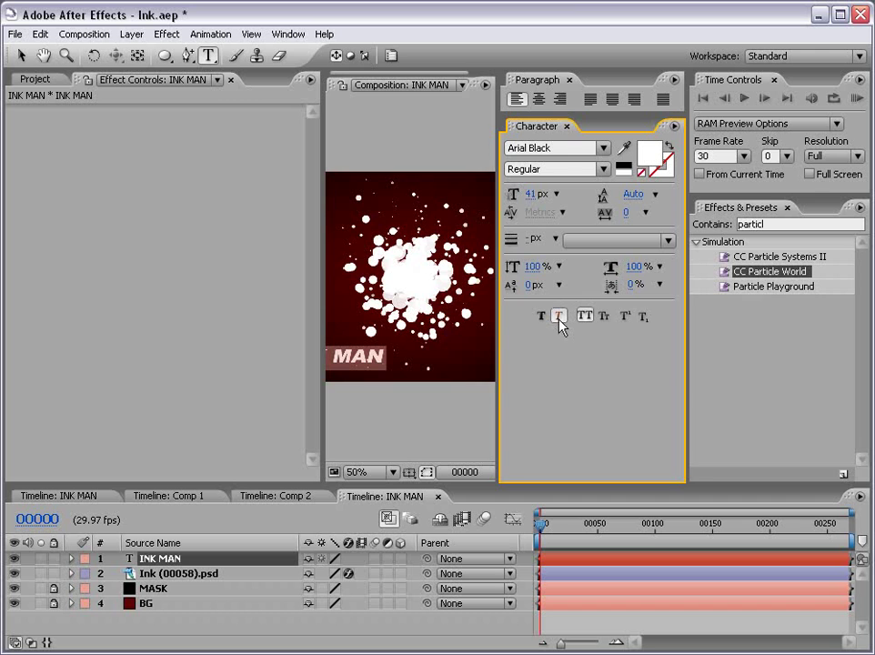
{"action": "left_click", "coordinate": [566, 126]}
{"action": "left_click", "coordinate": [570, 80]}
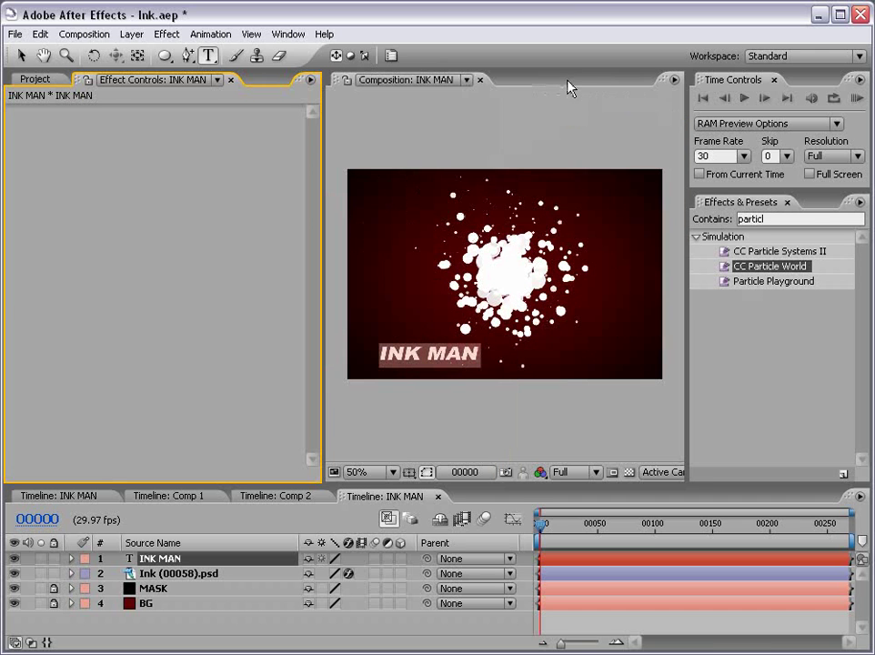
Step: Move the INK MAN text to the centre of the frame over the ink splatter
{"action": "left_click", "coordinate": [20, 55]}
{"action": "left_click", "coordinate": [440, 371]}
{"action": "mouse_move", "coordinate": [445, 362]}
{"action": "left_mouse_down"}
{"action": "mouse_move", "coordinate": [426, 316]}
{"action": "mouse_move", "coordinate": [504, 278]}
{"action": "mouse_move", "coordinate": [525, 284]}
{"action": "left_mouse_up"}
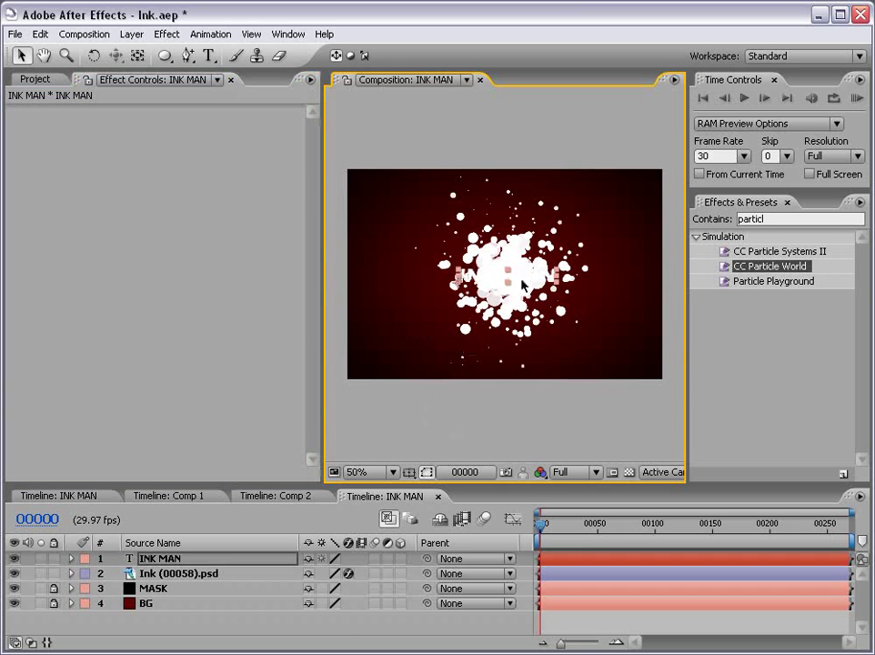
Step: Turn the Hue/Saturation effect on the Ink (00058).psd layer back on to make the splatter black
{"action": "left_click", "coordinate": [173, 575]}
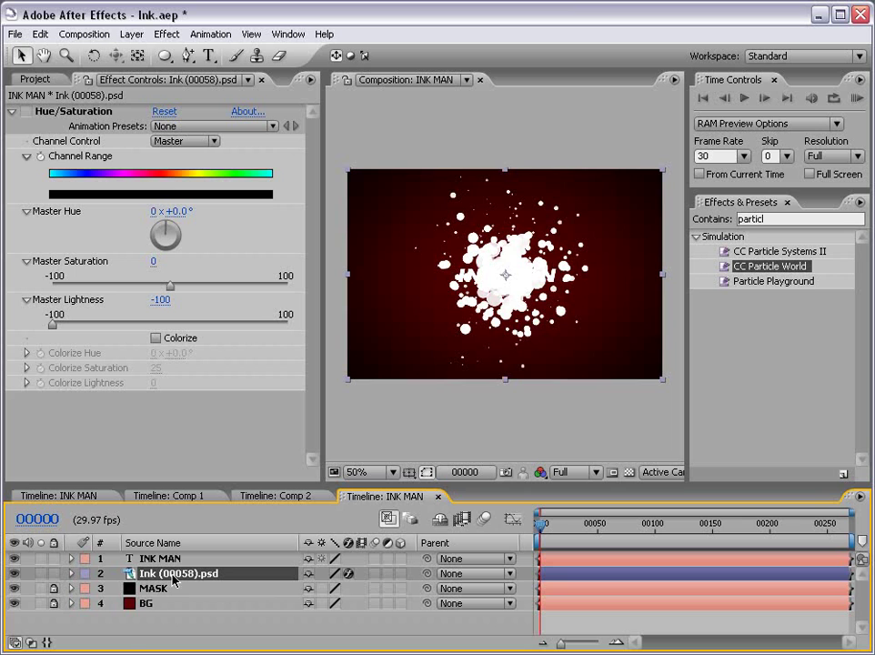
{"action": "left_click", "coordinate": [27, 111]}
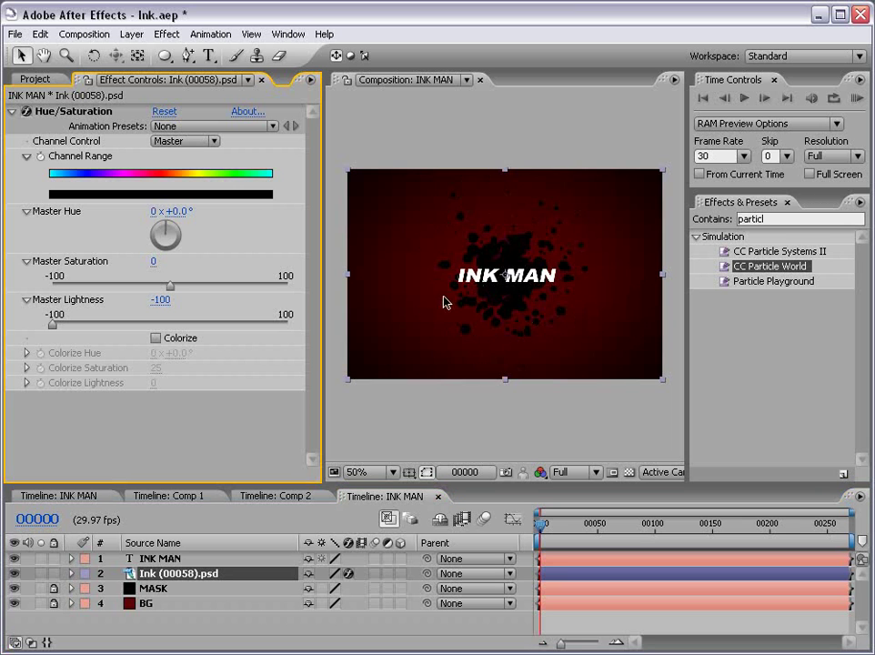
{"action": "scroll", "coordinate": [514, 299], "scroll_direction": "up", "scroll_amount": 2}
{"action": "scroll", "coordinate": [500, 305], "scroll_direction": "down", "scroll_amount": 2}
{"action": "left_click", "coordinate": [100, 627]}
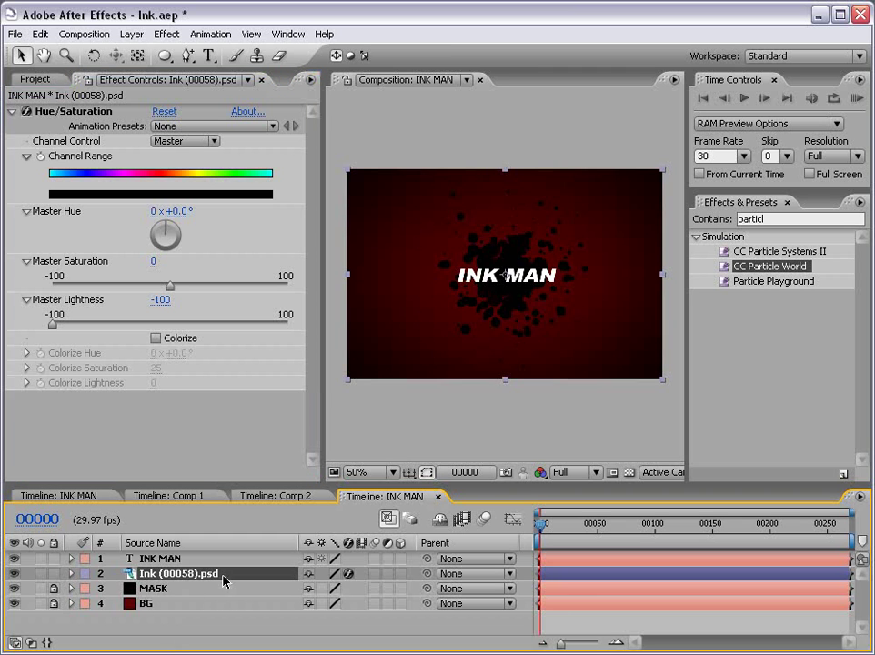
Step: Make the INK MAN and Ink (00058).psd layers 3D and add a camera with the 35mm preset
{"action": "left_click_drag", "start_coordinate": [400, 558], "coordinate": [398, 573]}
{"action": "left_click", "coordinate": [130, 34]}
{"action": "mouse_move", "coordinate": [114, 53]}
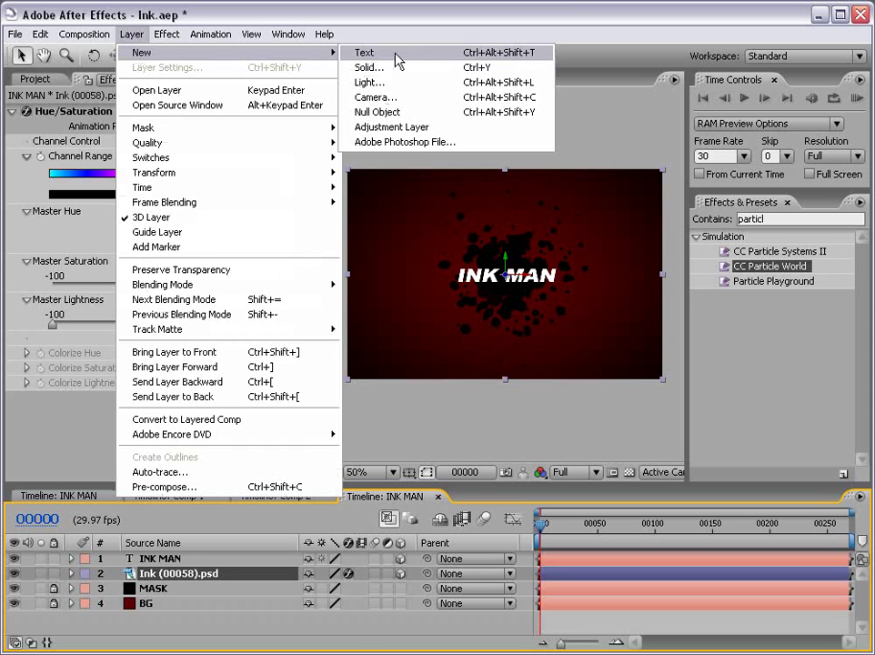
{"action": "left_click", "coordinate": [378, 99]}
{"action": "left_click", "coordinate": [489, 198]}
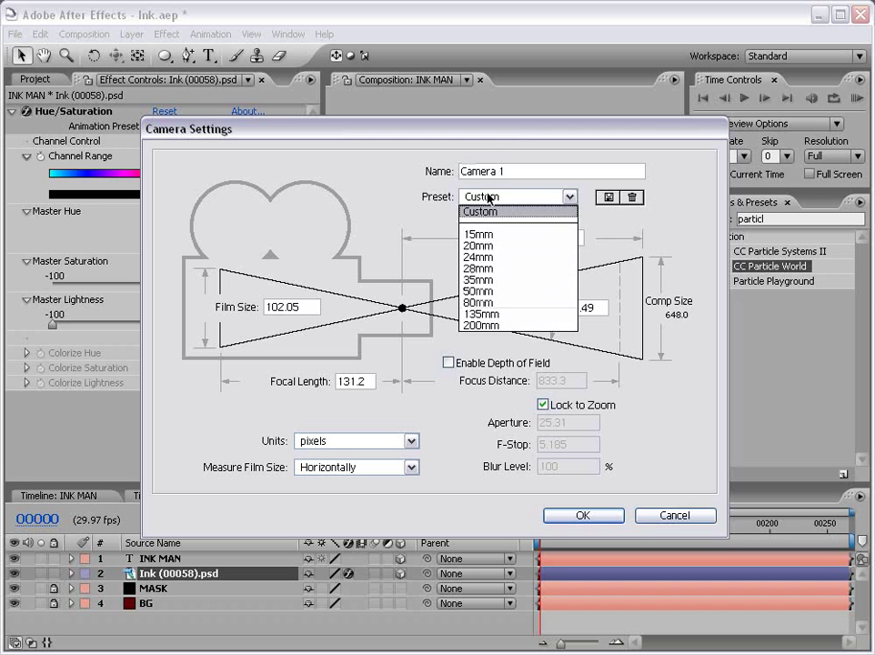
{"action": "left_click", "coordinate": [489, 282]}
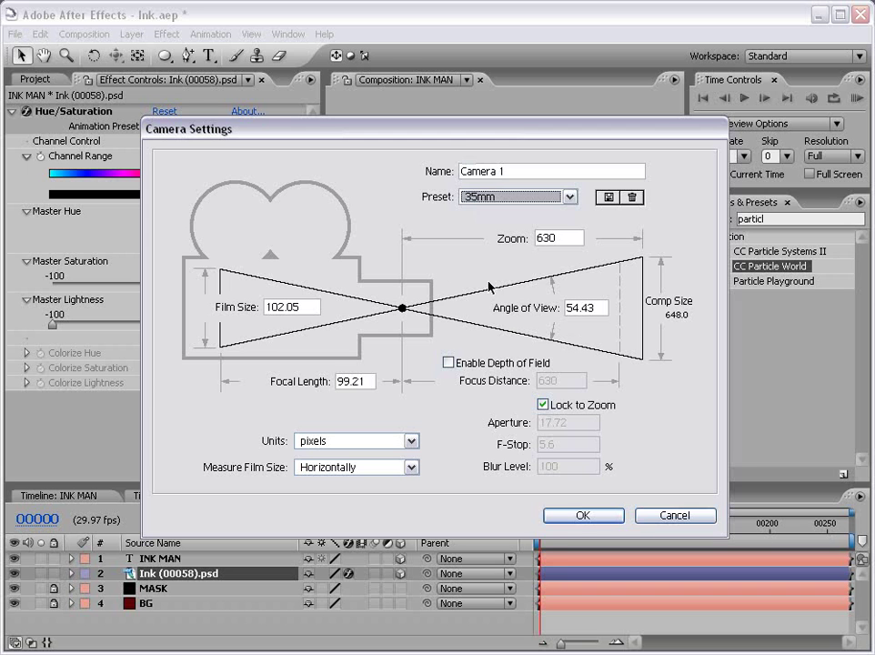
{"action": "left_click", "coordinate": [582, 514]}
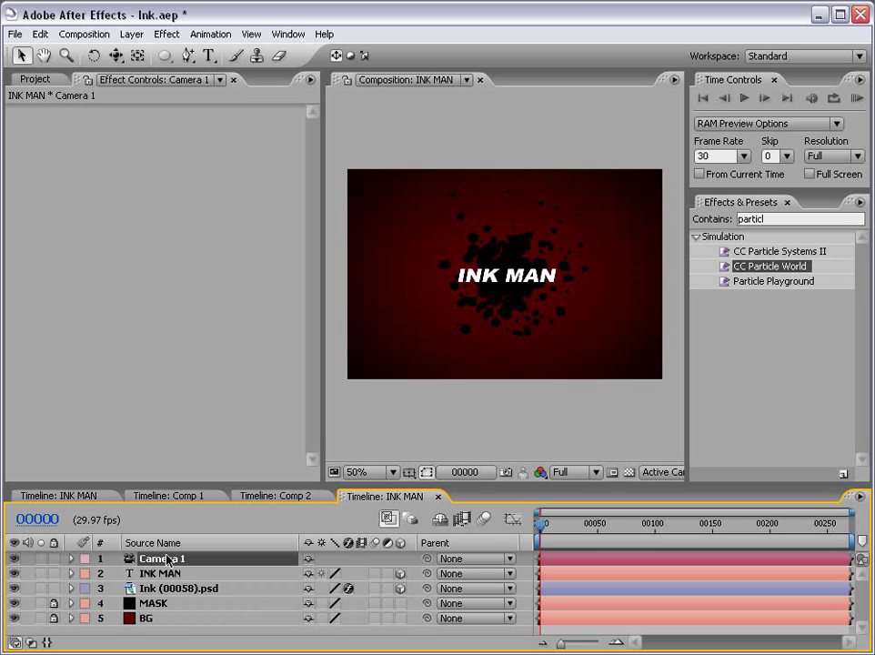
Step: Keyframe Camera 1's Position at frame 0 and orbit it at frame 43 to about 565, 240, -603
{"action": "key", "text": "p"}
{"action": "left_click_drag", "start_coordinate": [136, 484], "coordinate": [156, 428]}
{"action": "left_click", "coordinate": [117, 516]}
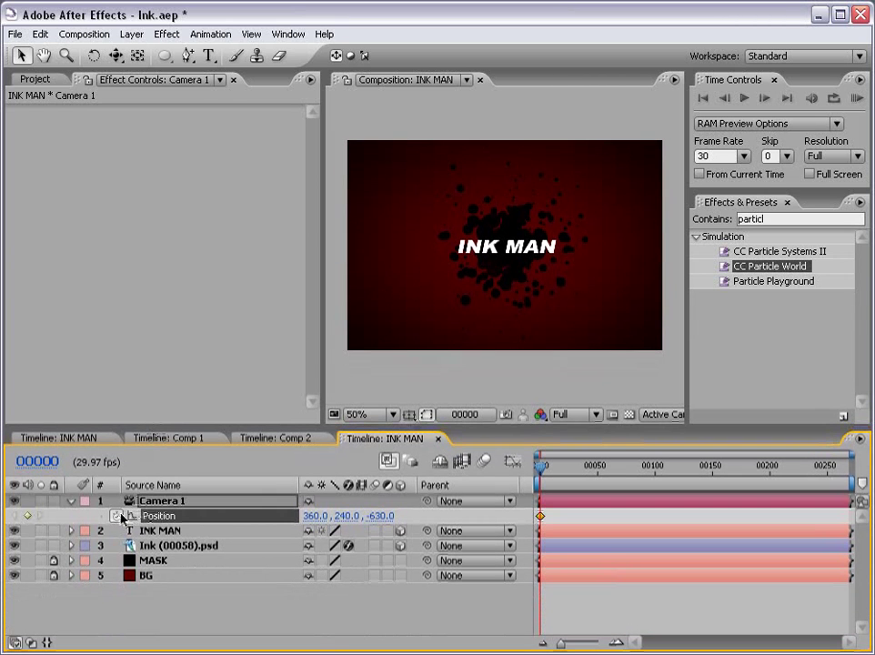
{"action": "left_click_drag", "start_coordinate": [542, 479], "coordinate": [591, 475]}
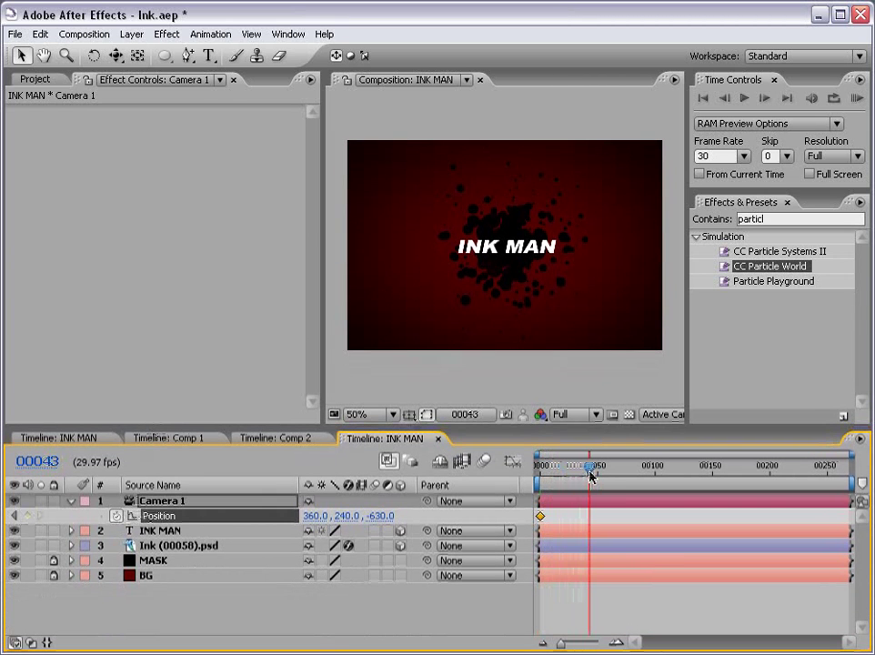
{"action": "left_click_drag", "start_coordinate": [116, 55], "coordinate": [173, 60]}
{"action": "left_click_drag", "start_coordinate": [436, 269], "coordinate": [502, 268]}
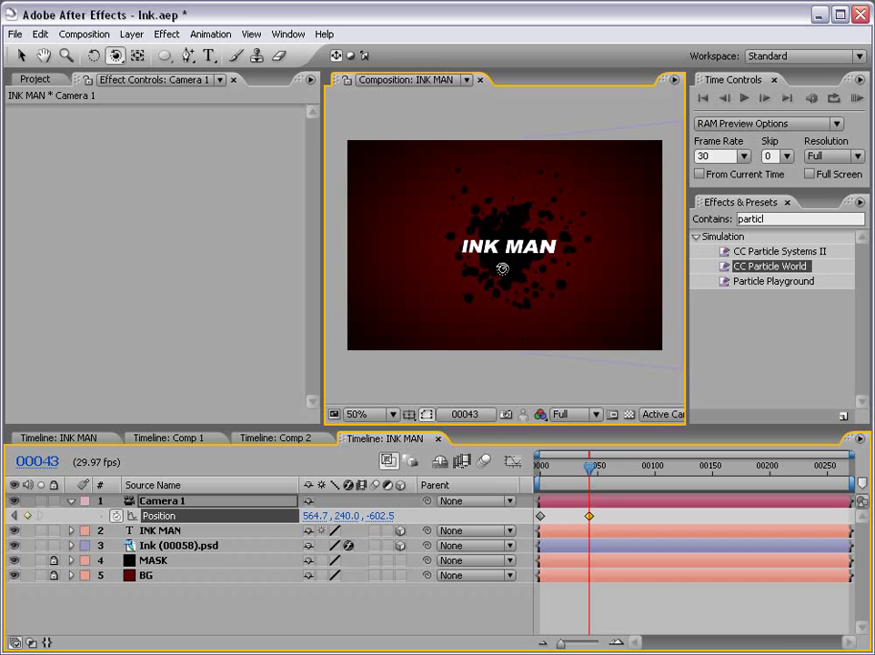
Step: Orbit Camera 1 to the opposite side of the title at frame 0 and scrub through the move
{"action": "left_click_drag", "start_coordinate": [591, 478], "coordinate": [541, 477]}
{"action": "left_click_drag", "start_coordinate": [485, 280], "coordinate": [538, 271]}
{"action": "left_click_drag", "start_coordinate": [546, 485], "coordinate": [584, 477]}
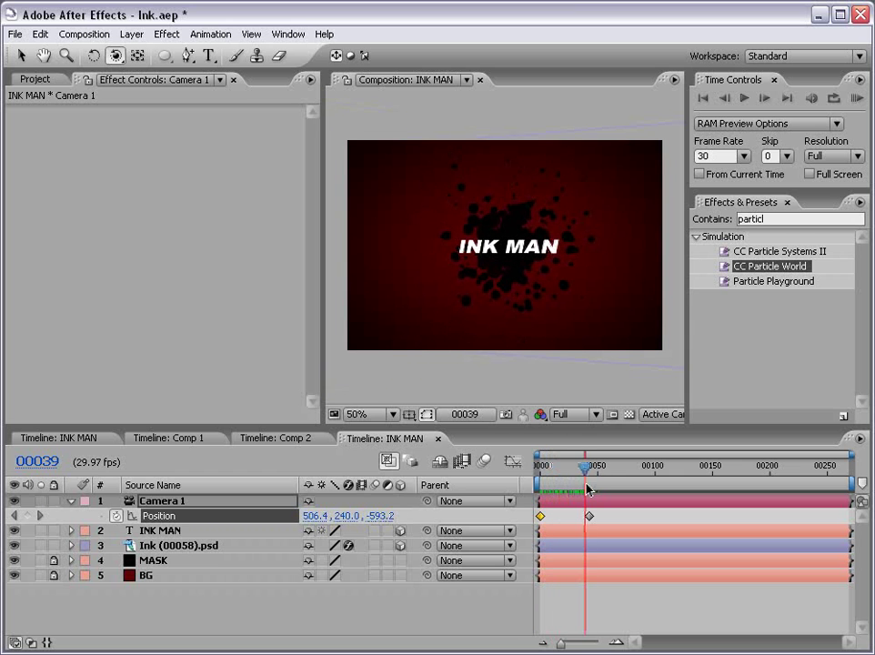
Step: Apply Easy Ease to both of Camera 1's Position keyframes
{"action": "left_click", "coordinate": [177, 596]}
{"action": "left_click", "coordinate": [159, 516]}
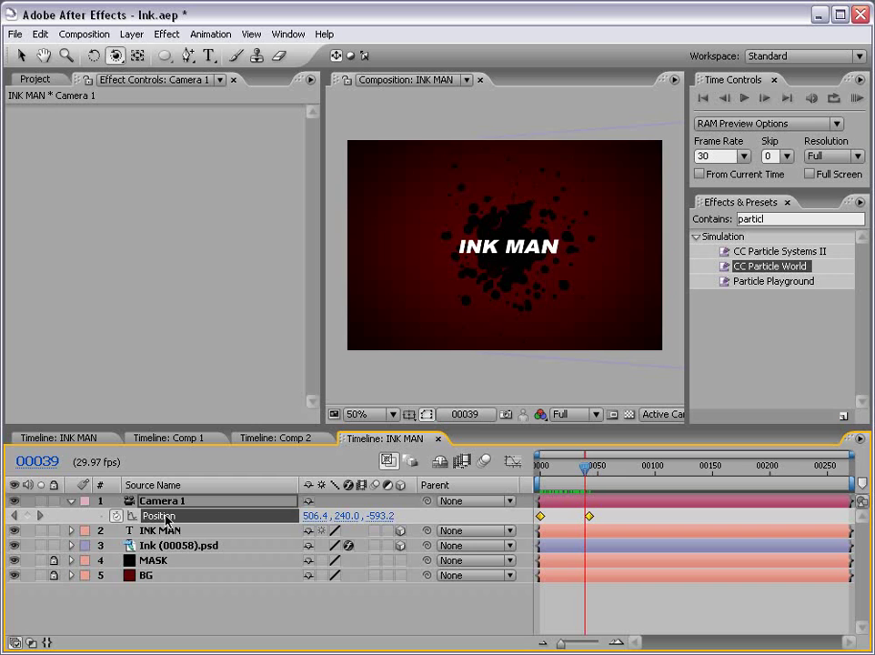
{"action": "key", "text": "F9"}
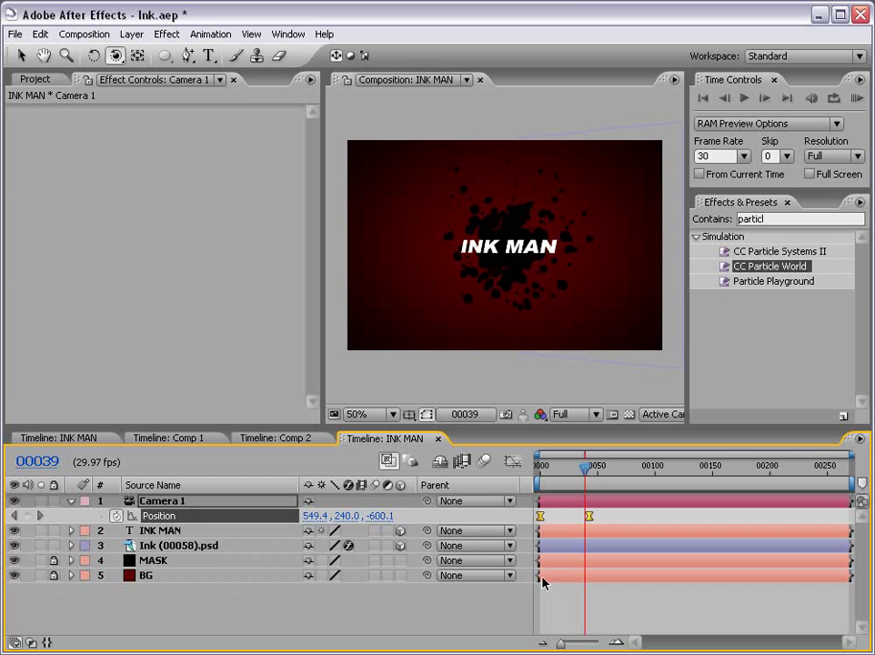
{"action": "key", "text": "v"}
Step: Preview the eased camera move from the start of the composition
{"action": "left_click", "coordinate": [568, 488]}
{"action": "left_click_drag", "start_coordinate": [569, 468], "coordinate": [527, 476]}
{"action": "key", "text": "KP_0"}
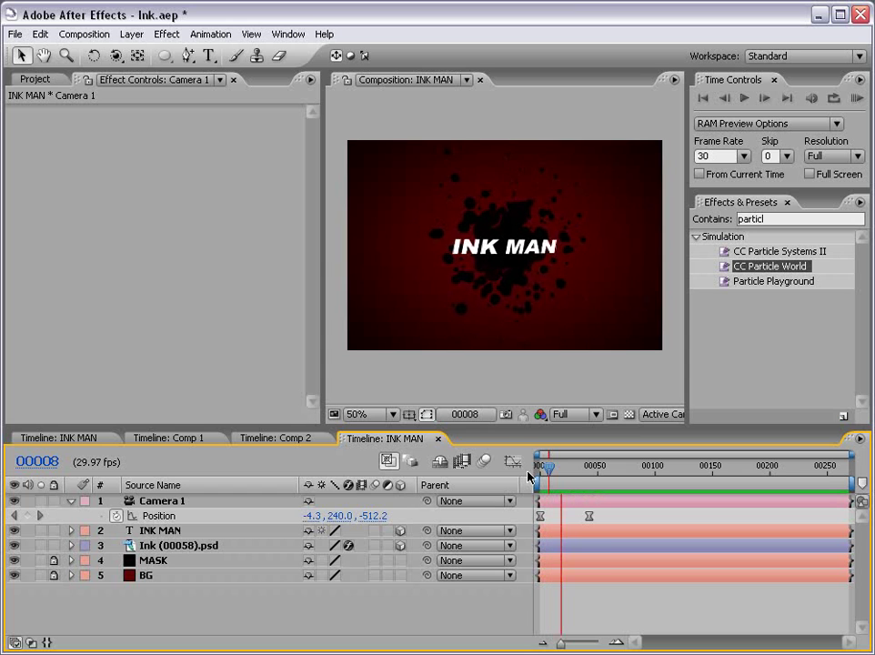
{"action": "left_click", "coordinate": [528, 476]}
{"action": "left_click_drag", "start_coordinate": [590, 472], "coordinate": [570, 467]}
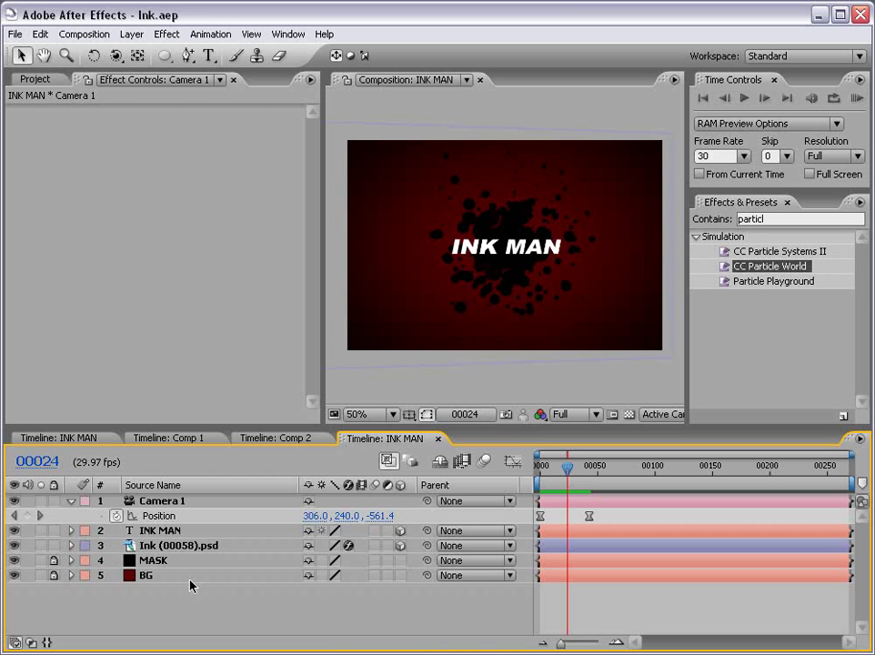
Step: Duplicate the Ink (00058).psd layer, try shifting the copy sideways, and undo that shift
{"action": "left_click", "coordinate": [173, 546]}
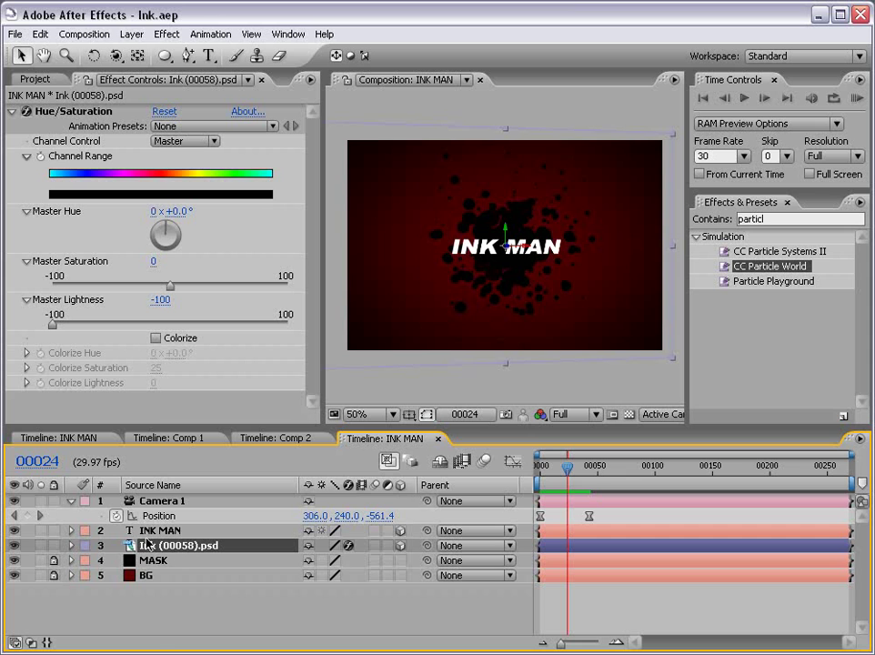
{"action": "key", "text": "ctrl+d"}
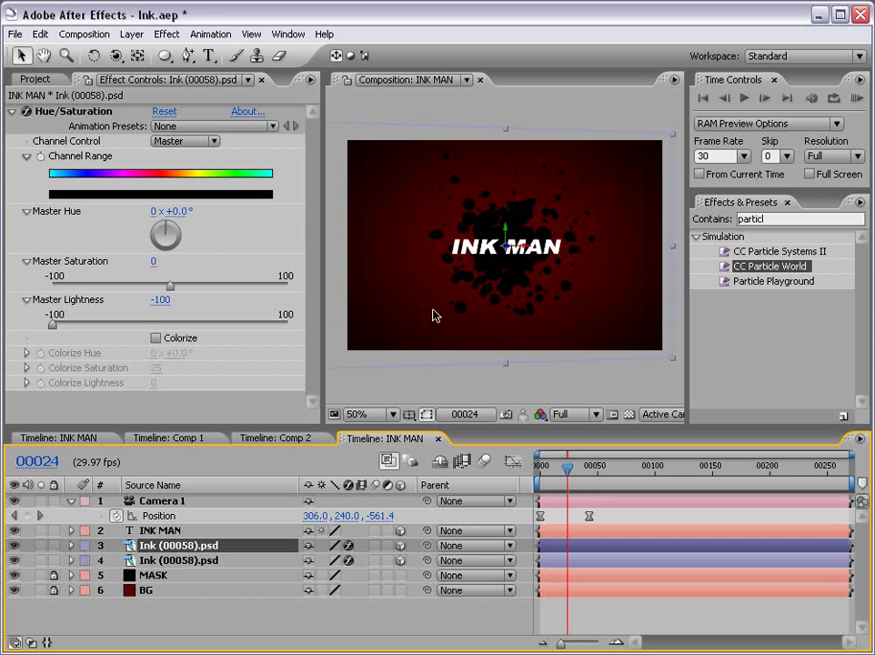
{"action": "left_click_drag", "start_coordinate": [530, 250], "coordinate": [452, 250]}
{"action": "key", "text": "ctrl+z"}
{"action": "scroll", "coordinate": [503, 259], "scroll_direction": "up", "scroll_amount": 1}
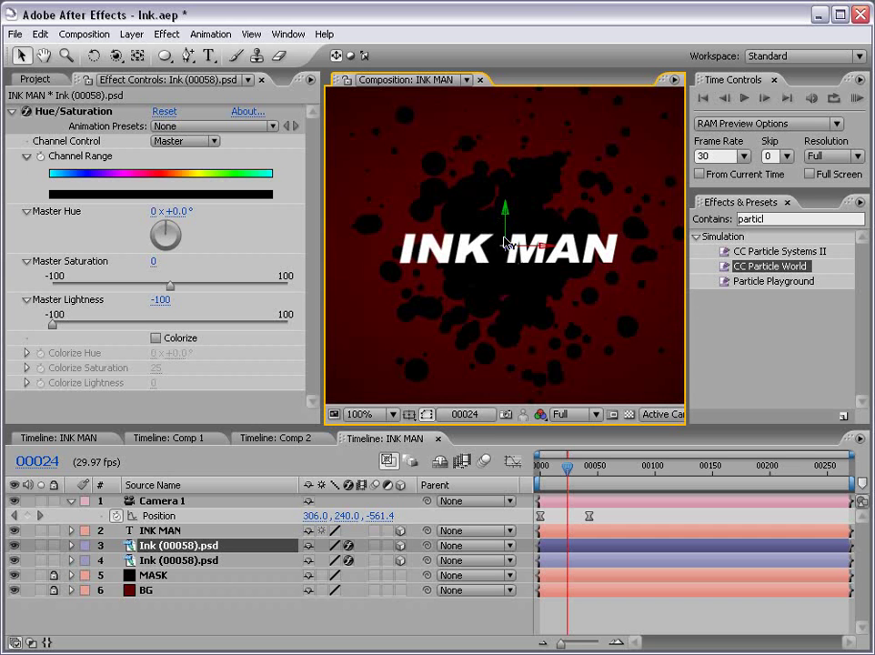
{"action": "left_click_drag", "start_coordinate": [508, 218], "coordinate": [509, 213]}
{"action": "scroll", "coordinate": [532, 258], "scroll_direction": "down", "scroll_amount": 2}
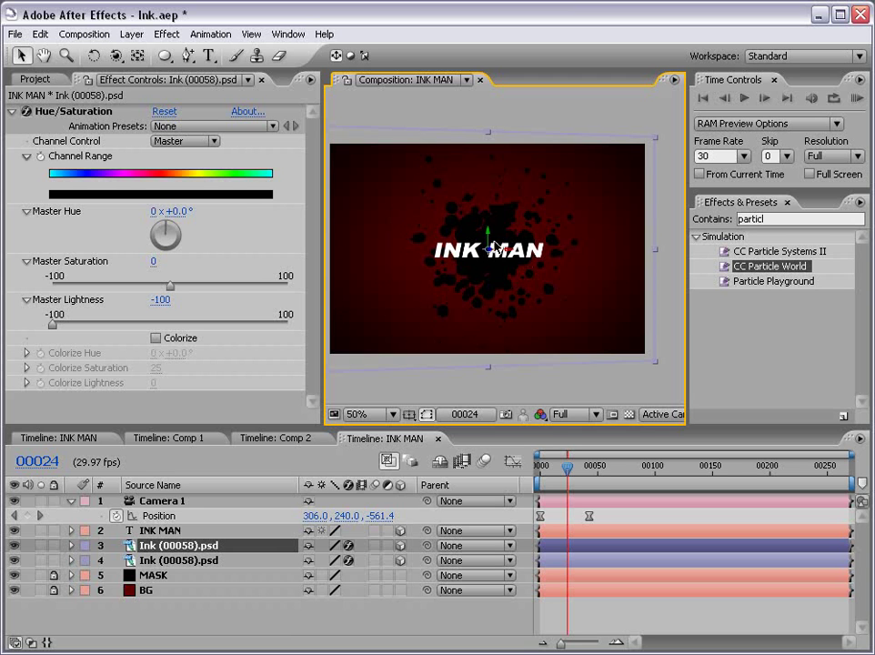
Step: Move the duplicated ink splatter to the lower-left corner of the frame
{"action": "mouse_move", "coordinate": [502, 249]}
{"action": "left_mouse_down"}
{"action": "mouse_move", "coordinate": [391, 252]}
{"action": "mouse_move", "coordinate": [414, 257]}
{"action": "left_mouse_up"}
{"action": "key", "text": "comma"}
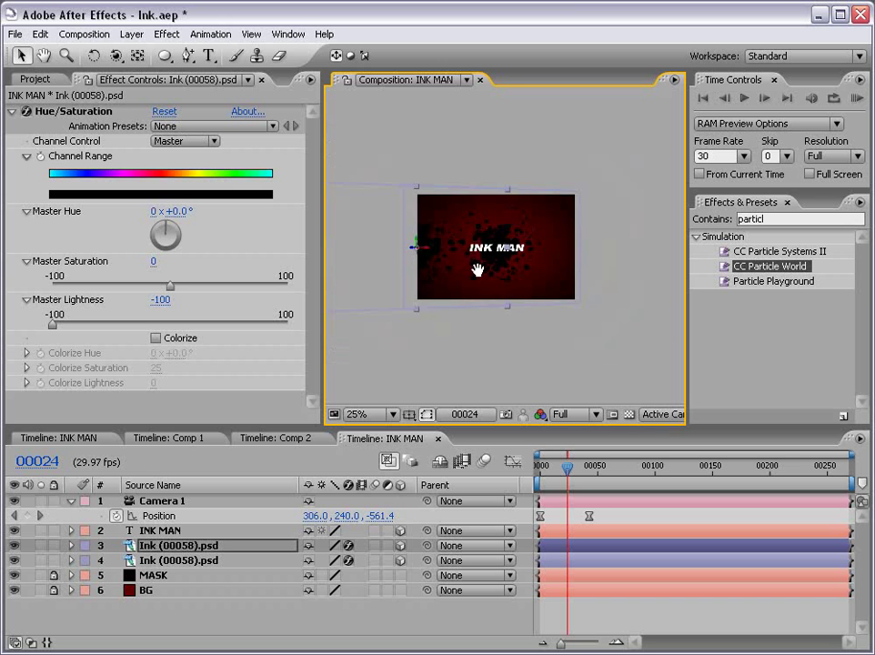
{"action": "key", "text": "period"}
{"action": "left_click_drag", "start_coordinate": [411, 189], "coordinate": [400, 273]}
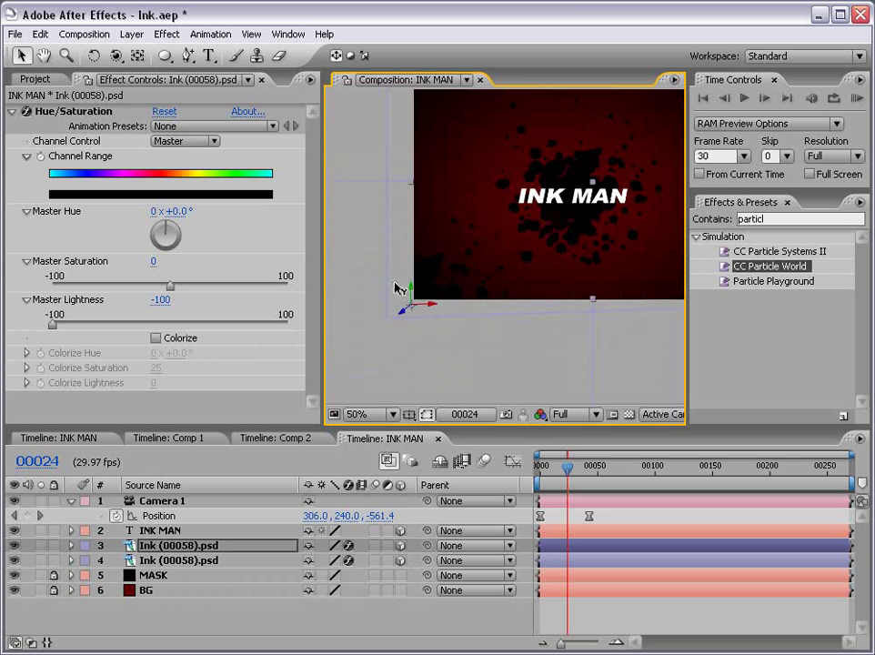
{"action": "key", "text": "comma"}
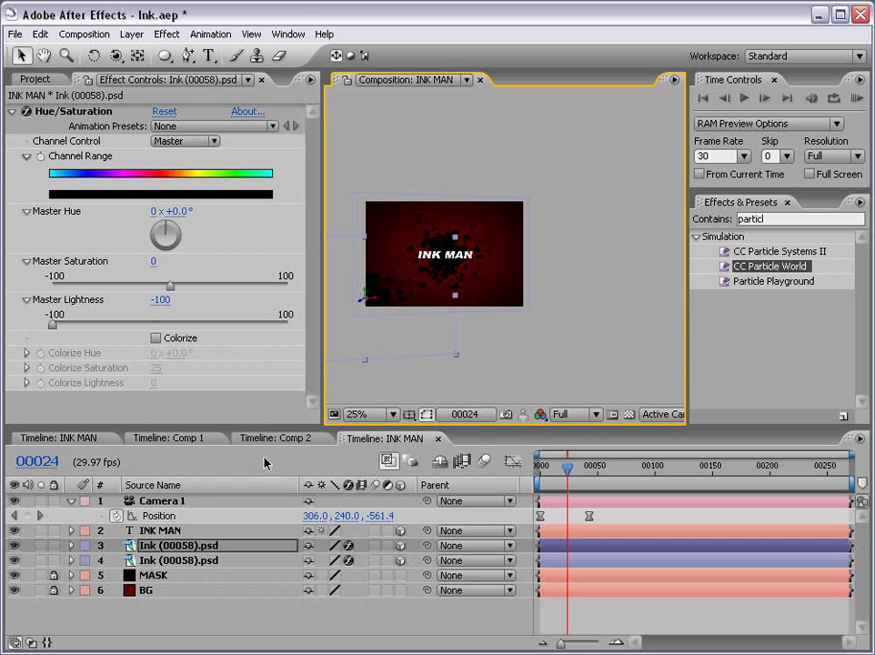
Step: Duplicate the lower-left ink splatter and move the copy to the upper-right corner of the frame
{"action": "left_click", "coordinate": [178, 546]}
{"action": "key", "text": "ctrl+d"}
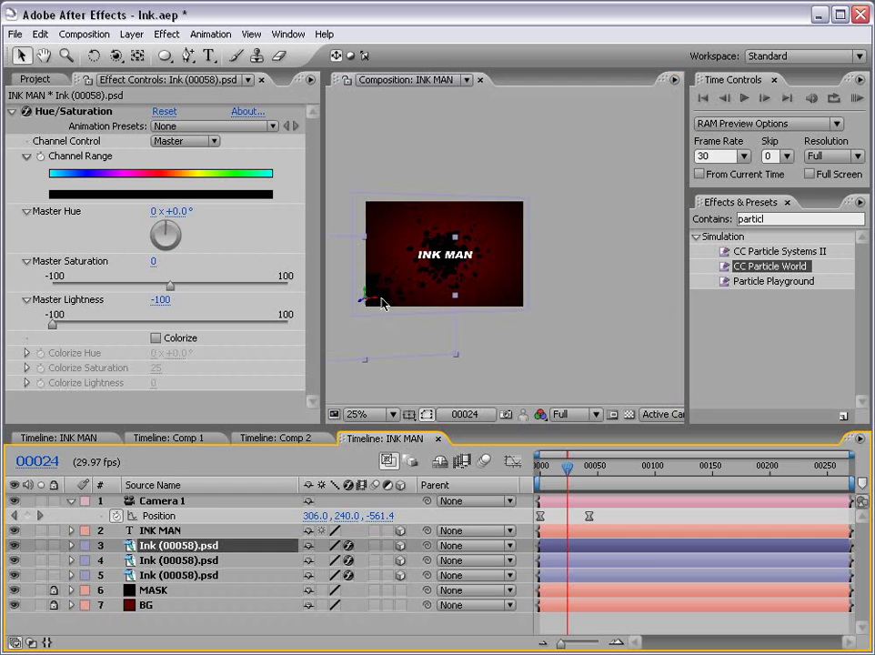
{"action": "mouse_move", "coordinate": [376, 305]}
{"action": "left_mouse_down"}
{"action": "mouse_move", "coordinate": [527, 297]}
{"action": "mouse_move", "coordinate": [524, 215]}
{"action": "left_mouse_up"}
{"action": "scroll", "coordinate": [463, 256], "scroll_direction": "up", "scroll_amount": 1}
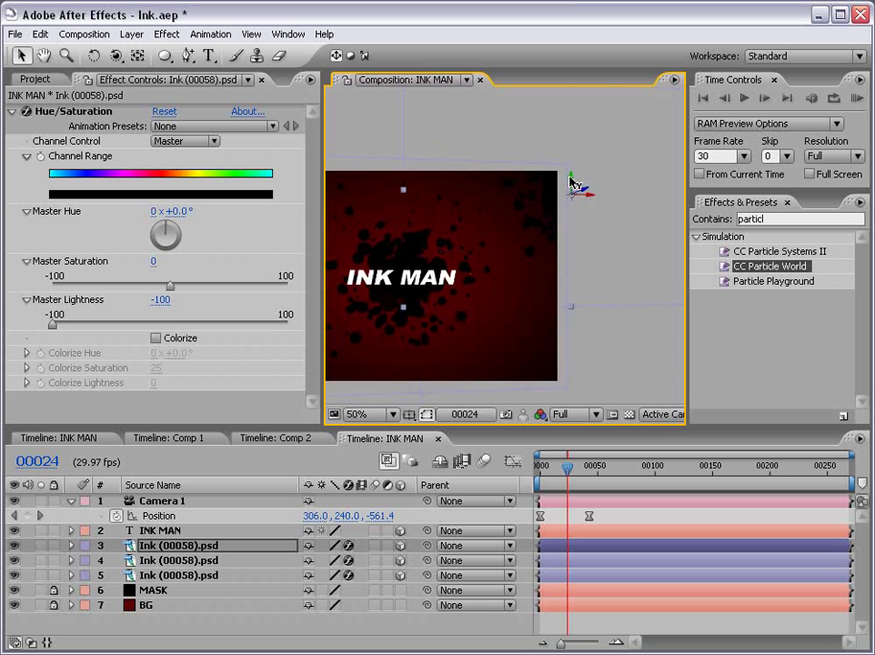
{"action": "scroll", "coordinate": [474, 235], "scroll_direction": "down", "scroll_amount": 1}
{"action": "left_click", "coordinate": [553, 371]}
{"action": "scroll", "coordinate": [477, 307], "scroll_direction": "up", "scroll_amount": 1}
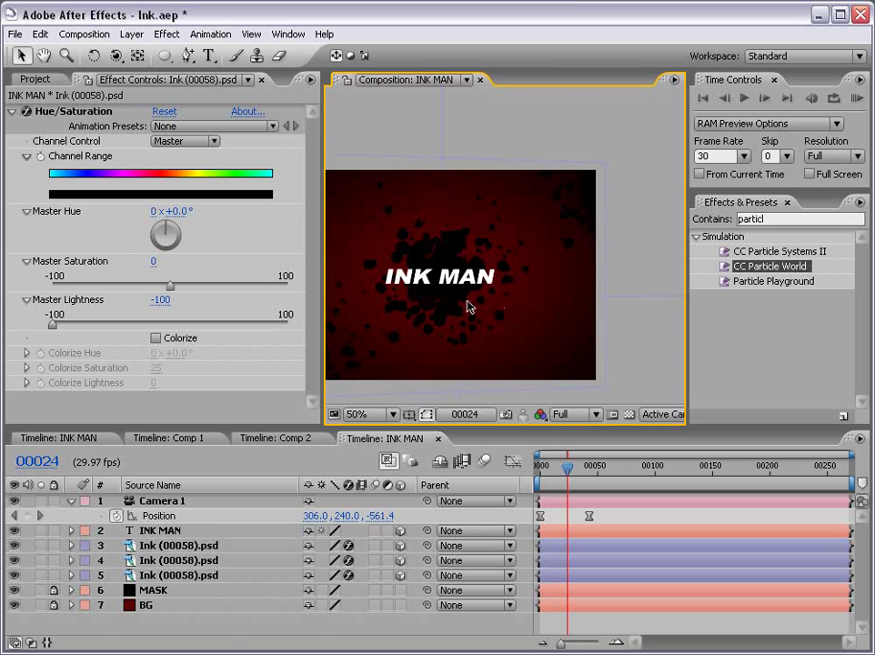
Step: Preview the camera move with the composition view enlarged to fill the screen
{"action": "key", "text": "grave"}
{"action": "scroll", "coordinate": [455, 318], "scroll_direction": "up", "scroll_amount": 1}
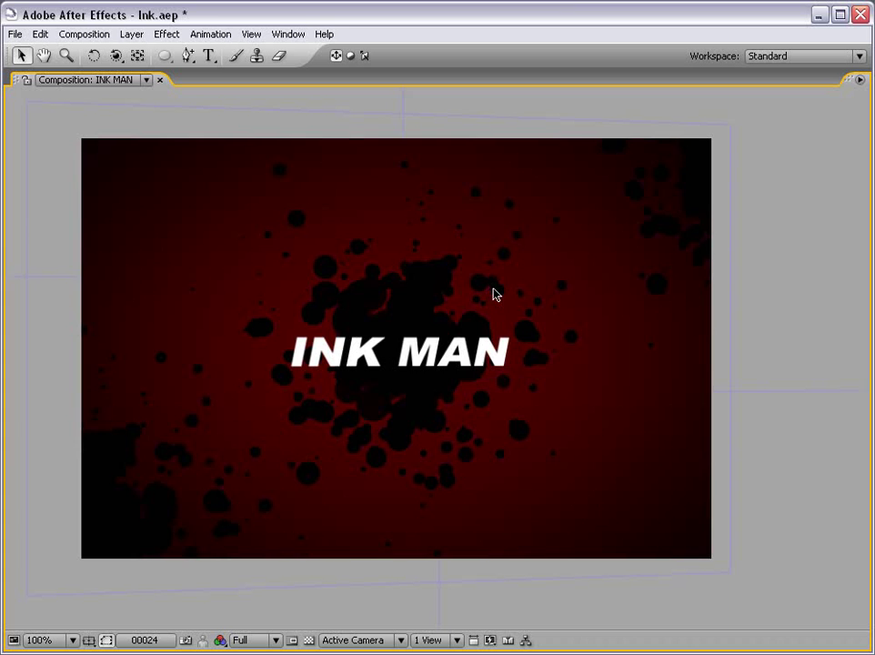
{"action": "key", "text": "space"}
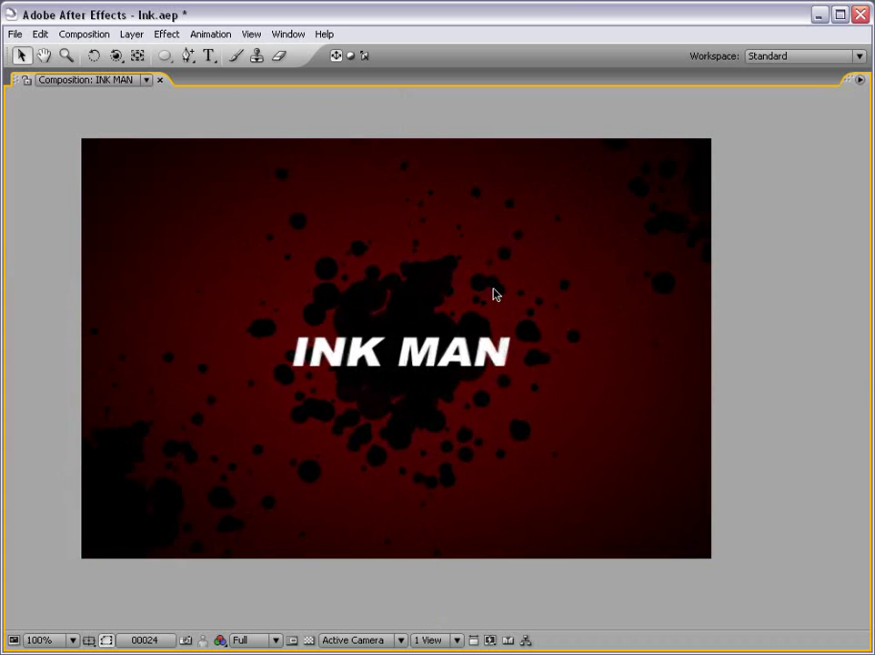
{"action": "key", "text": "grave"}
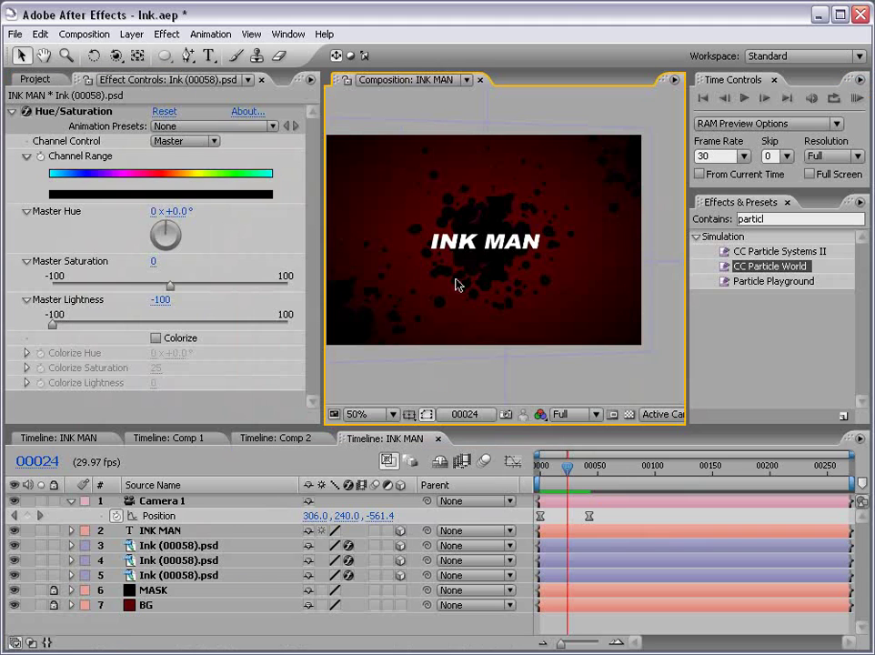
Step: Bring the INK MAN title slightly forward toward the camera and preview the composition
{"action": "left_click", "coordinate": [164, 531]}
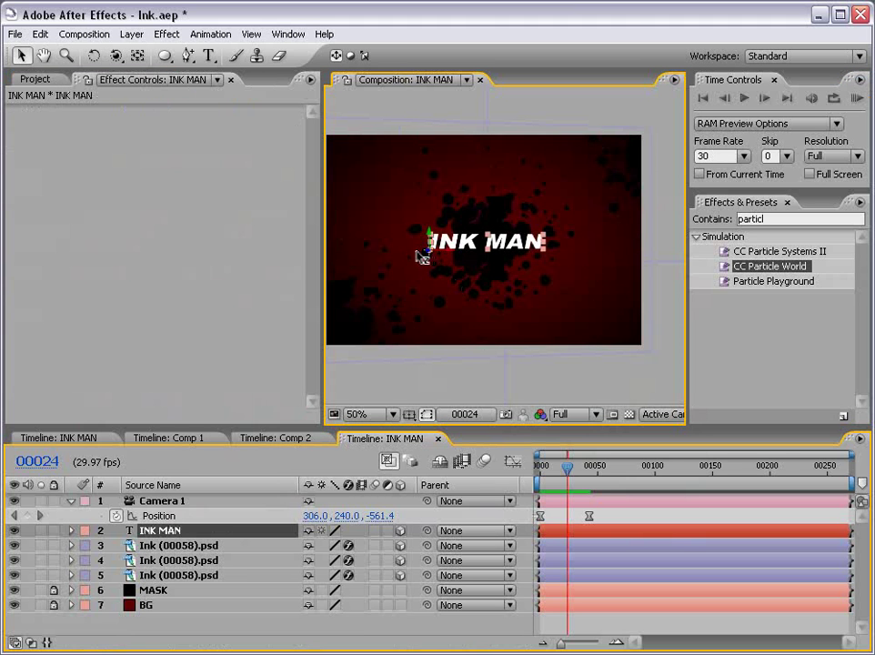
{"action": "left_click", "coordinate": [434, 299]}
{"action": "key", "text": "KP_0"}
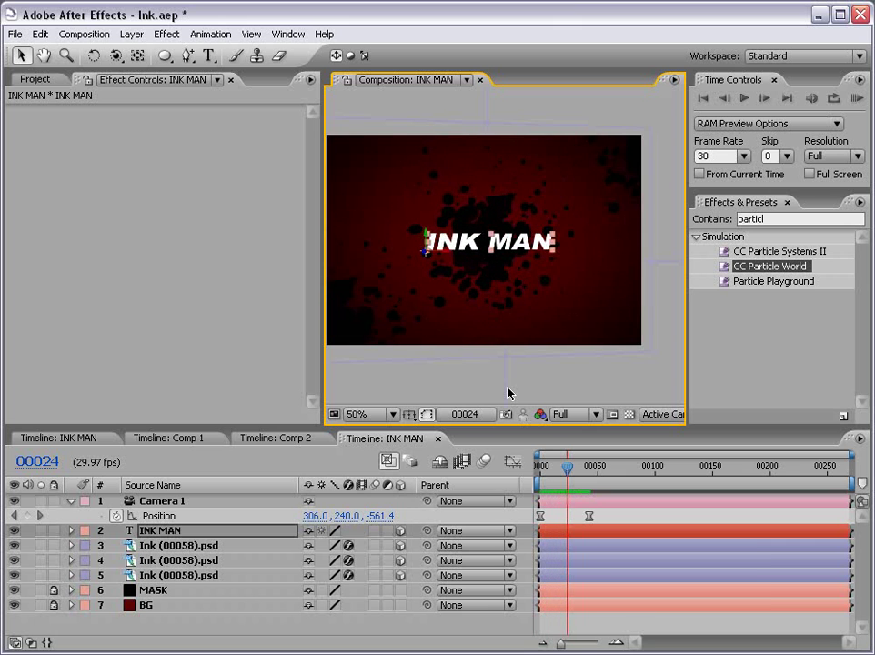
Step: Duplicate the upper-right ink splatter and place the copy in the upper-left corner with its Hue/Saturation effect turned off
{"action": "left_click", "coordinate": [178, 544]}
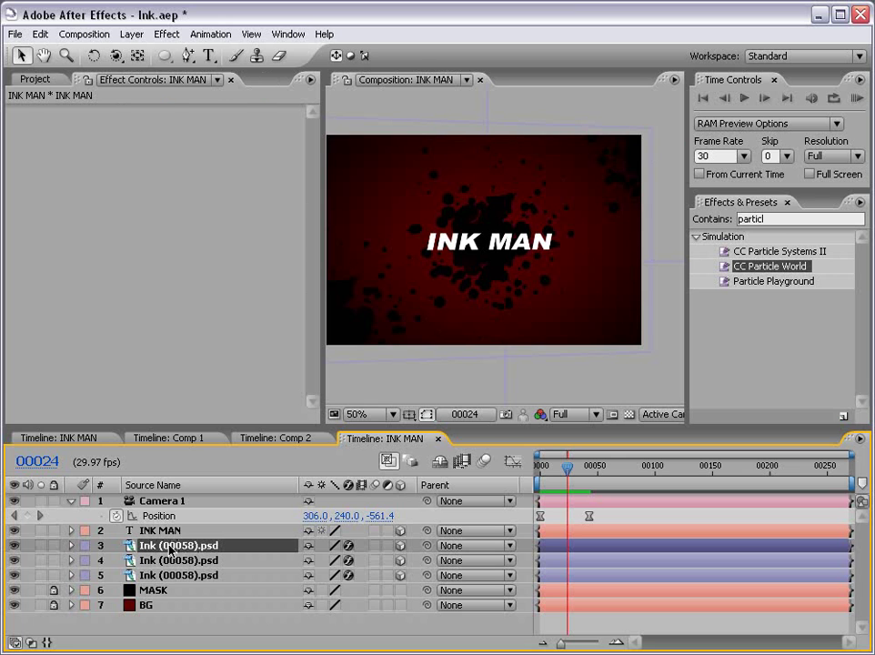
{"action": "left_click", "coordinate": [169, 545]}
{"action": "left_click", "coordinate": [166, 574], "text": "shift"}
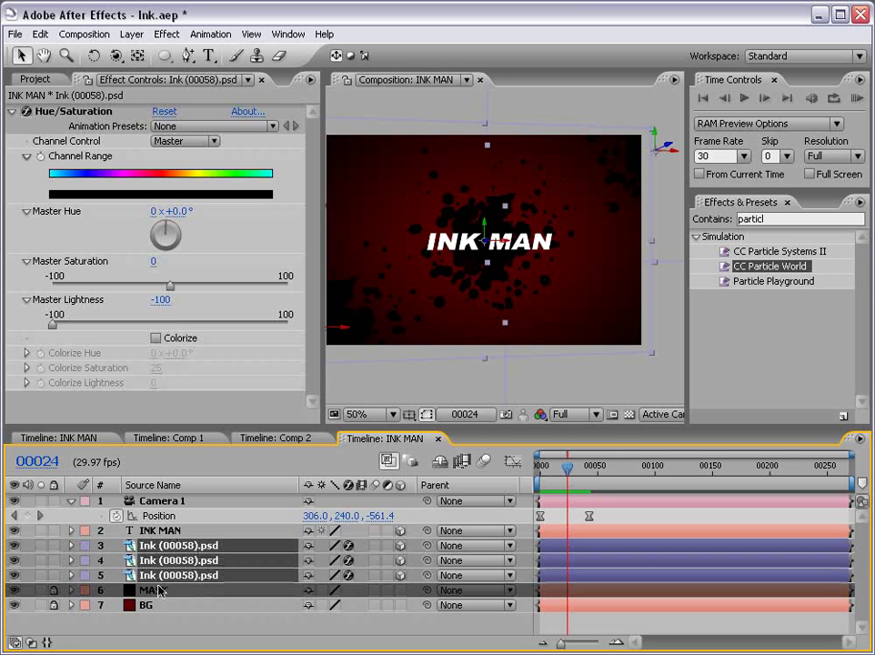
{"action": "left_click", "coordinate": [178, 545]}
{"action": "key", "text": "ctrl+d"}
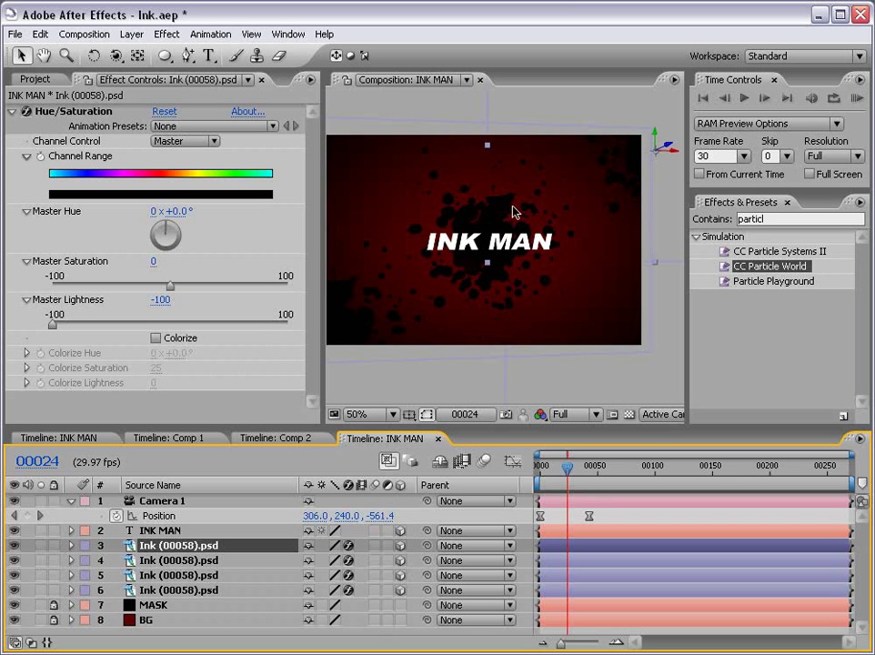
{"action": "left_click", "coordinate": [26, 112]}
{"action": "mouse_move", "coordinate": [671, 159]}
{"action": "left_mouse_down"}
{"action": "mouse_move", "coordinate": [427, 155]}
{"action": "mouse_move", "coordinate": [436, 161]}
{"action": "mouse_move", "coordinate": [428, 196]}
{"action": "mouse_move", "coordinate": [396, 196]}
{"action": "left_mouse_up"}
Step: Set the white upper-left splatter's blending mode to Overlay
{"action": "key", "text": "F4"}
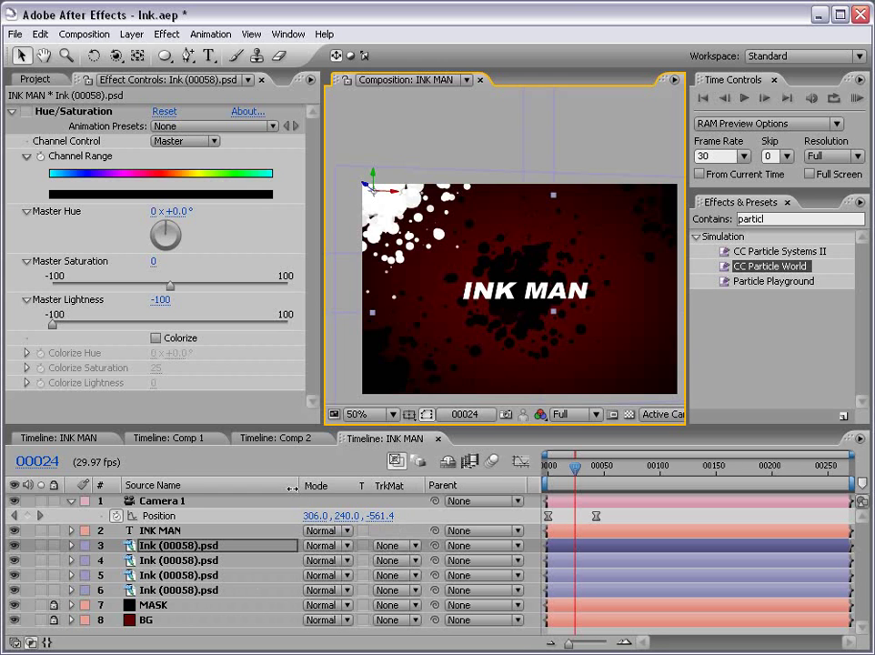
{"action": "left_click", "coordinate": [322, 546]}
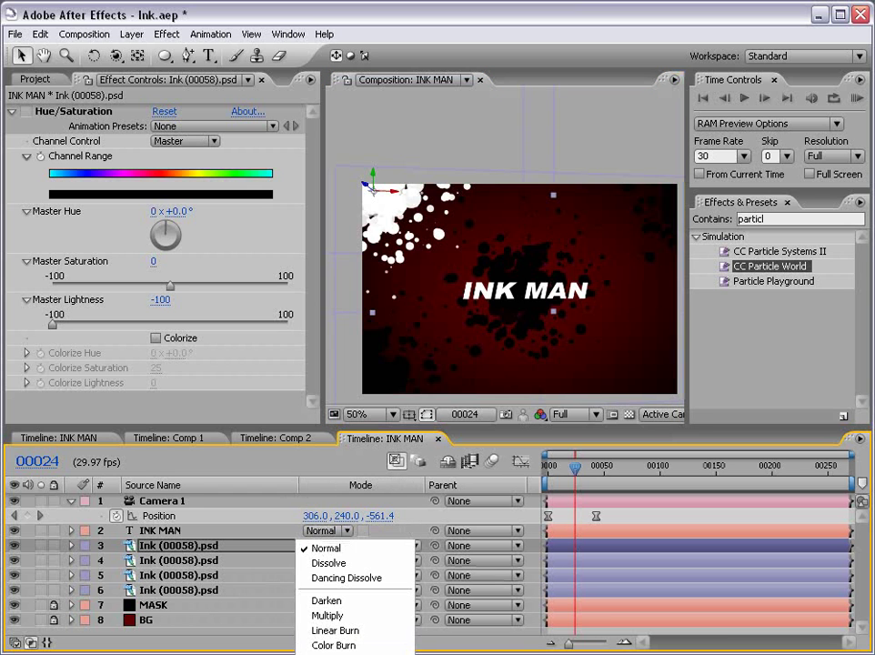
{"action": "left_click", "coordinate": [336, 654]}
{"action": "left_click", "coordinate": [324, 540]}
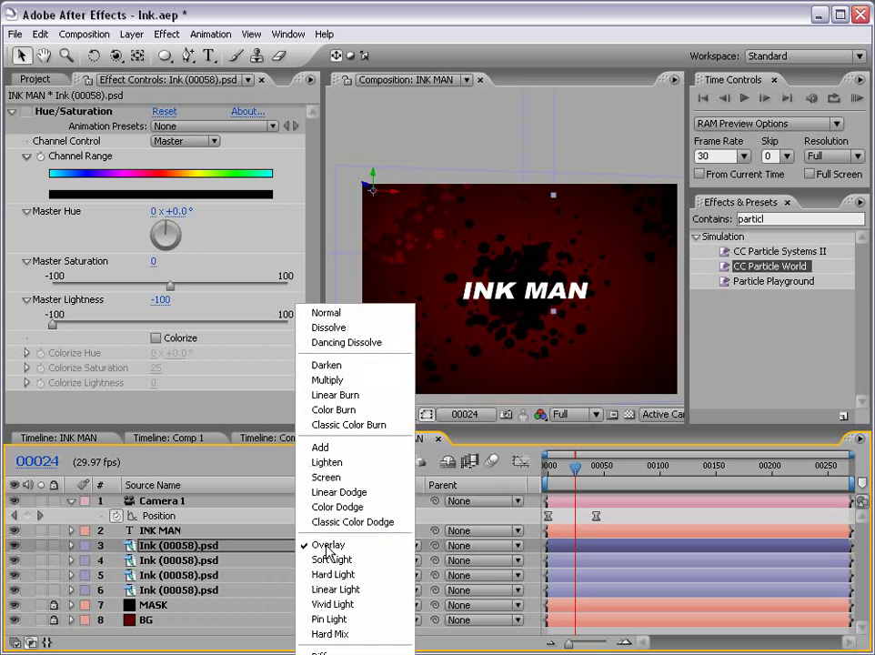
{"action": "left_click", "coordinate": [335, 545]}
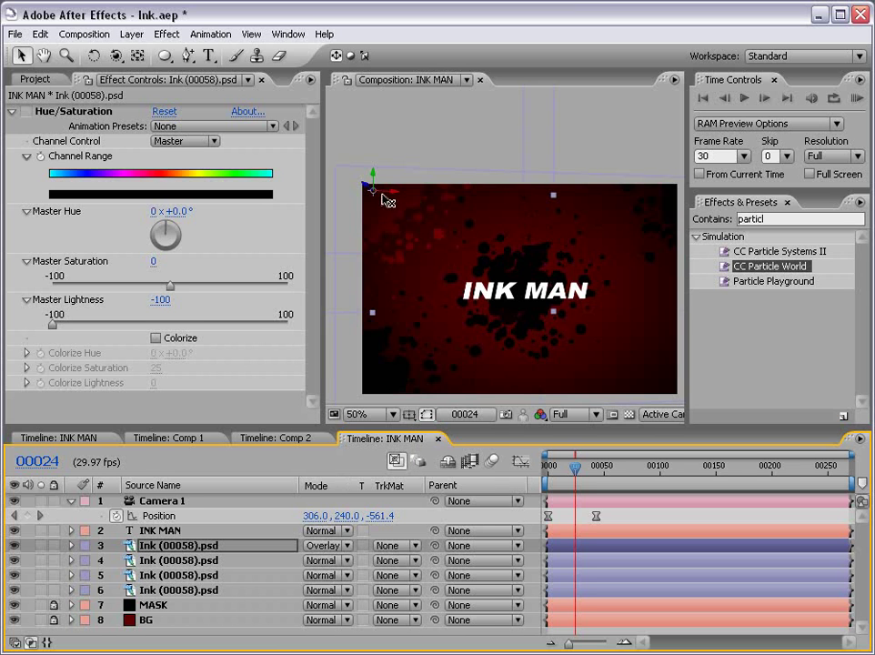
Step: Duplicate the Overlay splatter twice, placing the copies in the lower-right corner and along the lower edge left of centre
{"action": "left_click_drag", "start_coordinate": [396, 194], "coordinate": [448, 221]}
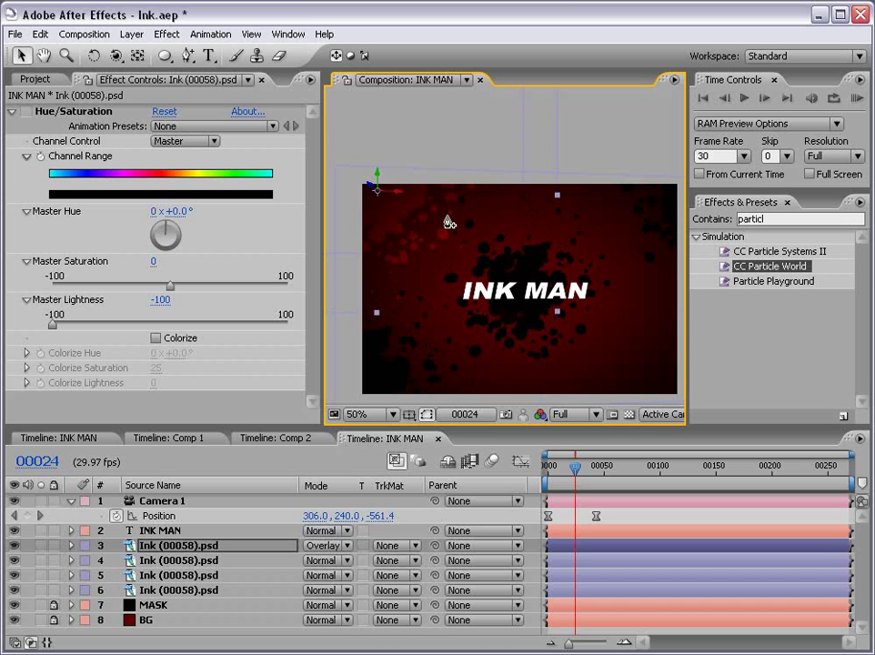
{"action": "key", "text": "ctrl+d"}
{"action": "left_click_drag", "start_coordinate": [397, 199], "coordinate": [650, 193]}
{"action": "mouse_move", "coordinate": [649, 274]}
{"action": "left_mouse_down"}
{"action": "mouse_move", "coordinate": [650, 405]}
{"action": "mouse_move", "coordinate": [628, 396]}
{"action": "mouse_move", "coordinate": [463, 400]}
{"action": "left_mouse_up"}
{"action": "key", "text": "ctrl+d"}
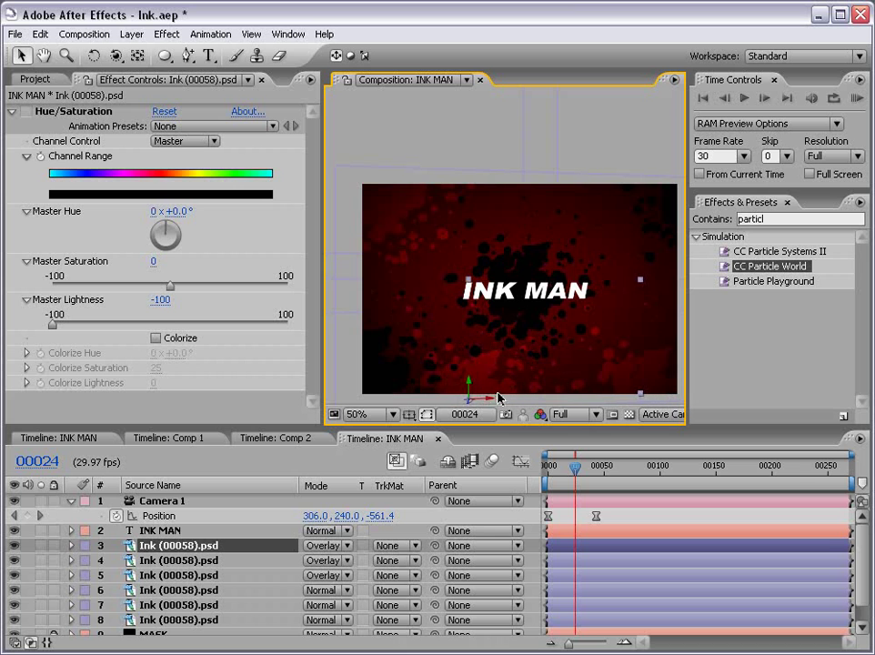
Step: Push all three Overlay splatters back in depth along the Z axis
{"action": "left_click", "coordinate": [157, 578], "text": "shift"}
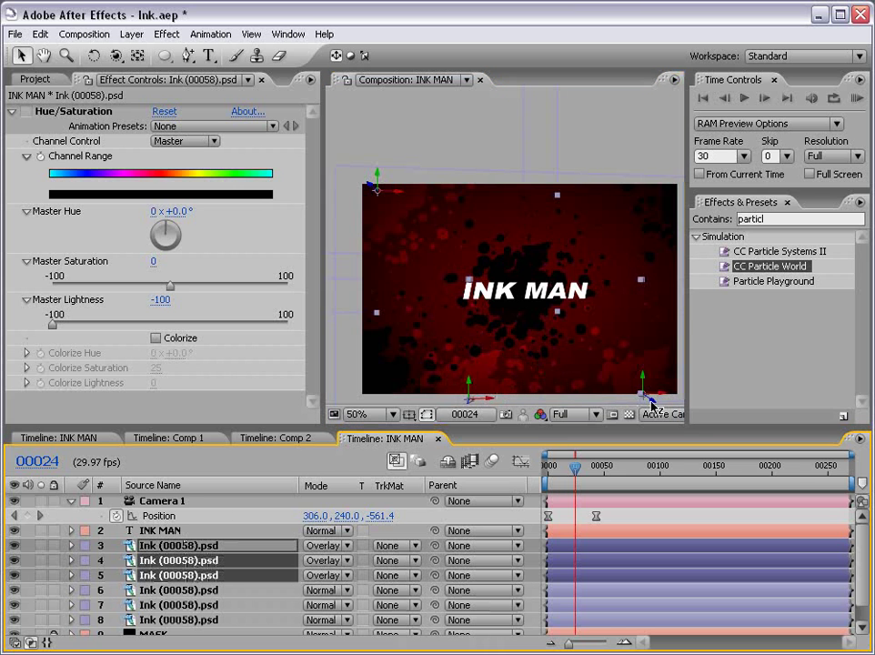
{"action": "left_click_drag", "start_coordinate": [651, 404], "coordinate": [647, 362]}
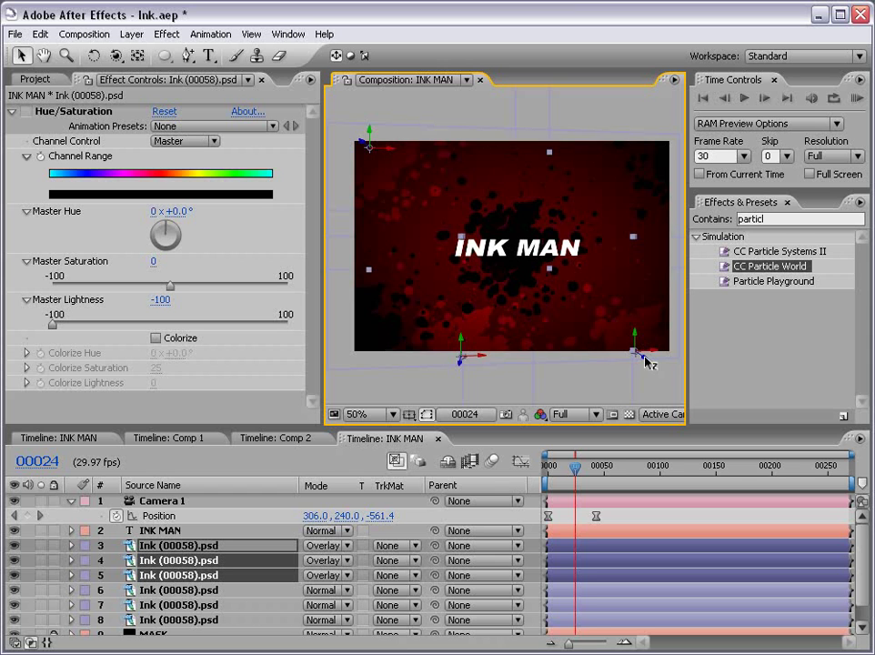
{"action": "mouse_move", "coordinate": [641, 362]}
{"action": "left_mouse_down"}
{"action": "mouse_move", "coordinate": [528, 295]}
{"action": "mouse_move", "coordinate": [541, 298]}
{"action": "left_mouse_up"}
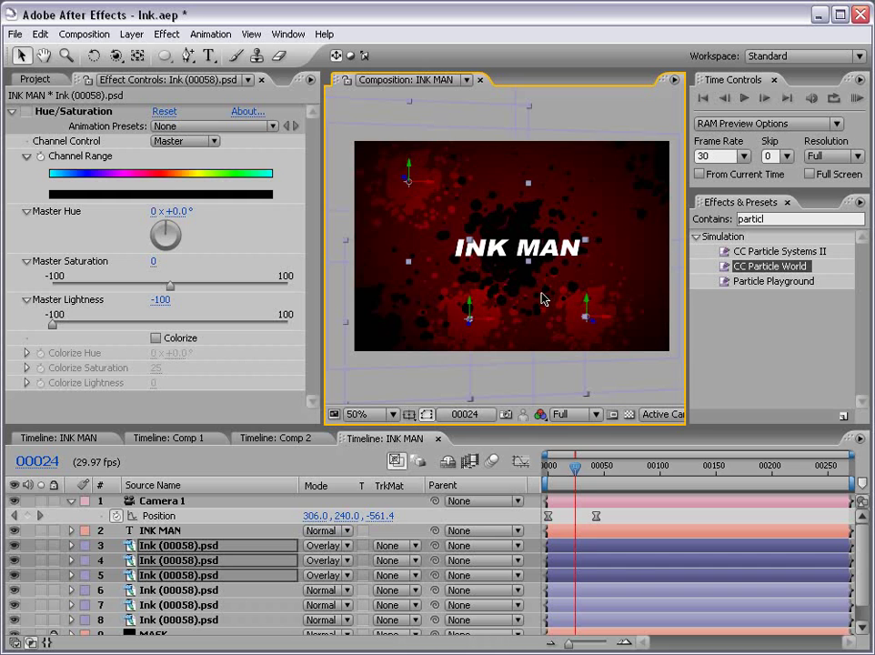
Step: Scale the Overlay splatter near the lower centre of the frame up to about 137.9%
{"action": "left_click", "coordinate": [611, 548]}
{"action": "key", "text": "ctrl+Up"}
{"action": "left_click", "coordinate": [615, 548]}
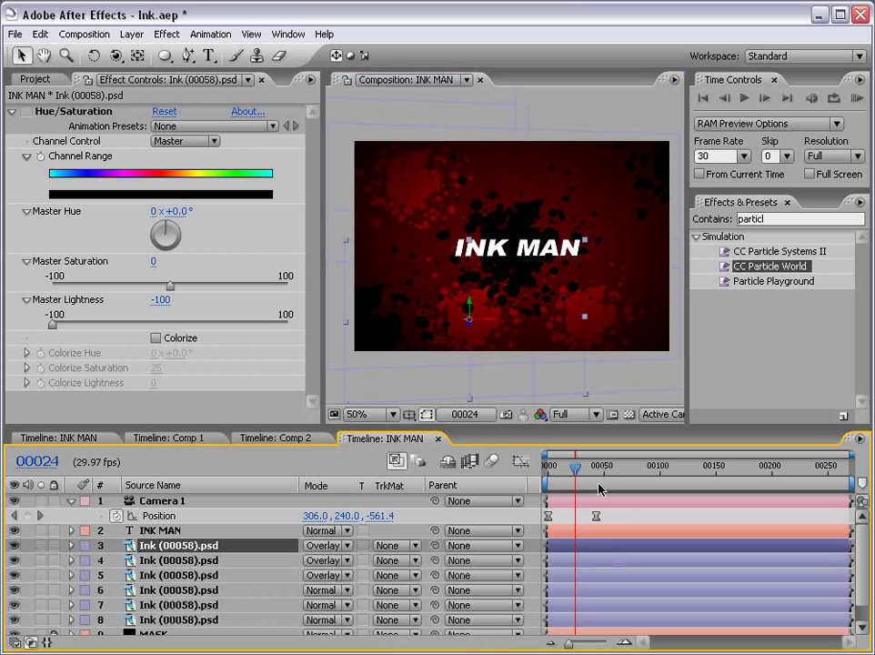
{"action": "key", "text": "s"}
{"action": "left_click_drag", "start_coordinate": [580, 247], "coordinate": [624, 216]}
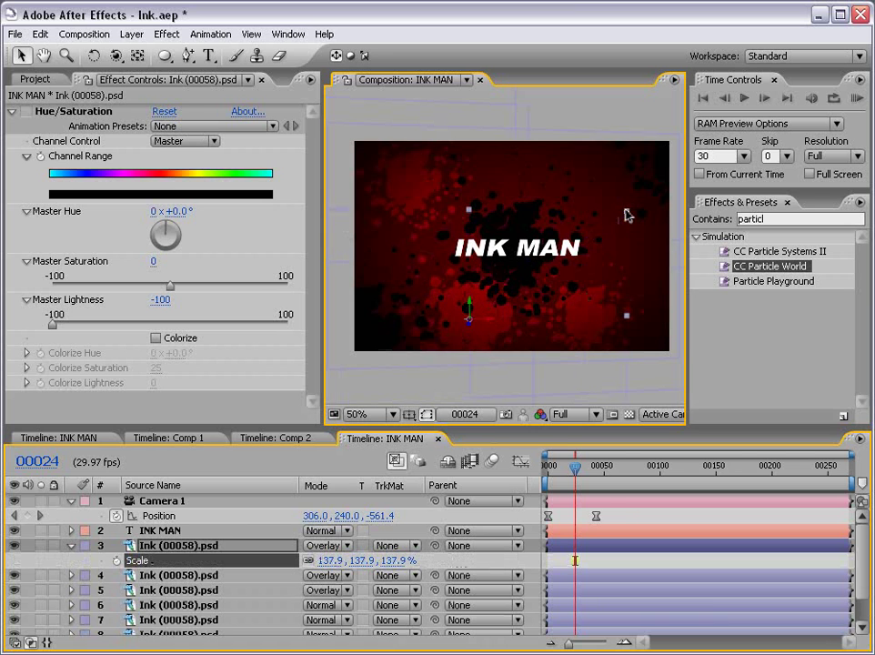
Step: Shrink the lower-right Overlay splatter and raise it to the upper-right area beside the title
{"action": "left_click", "coordinate": [605, 574]}
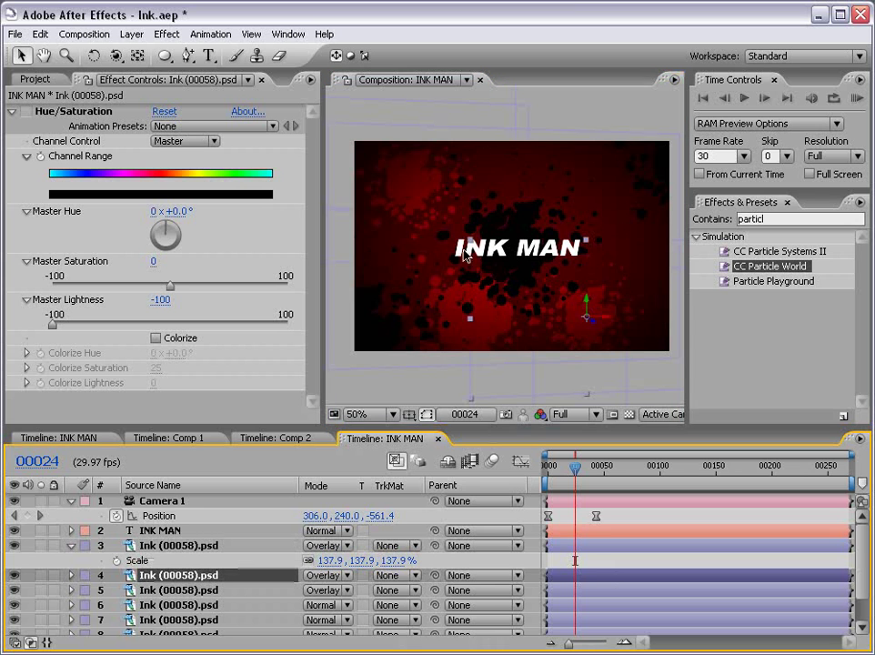
{"action": "left_click", "coordinate": [545, 304]}
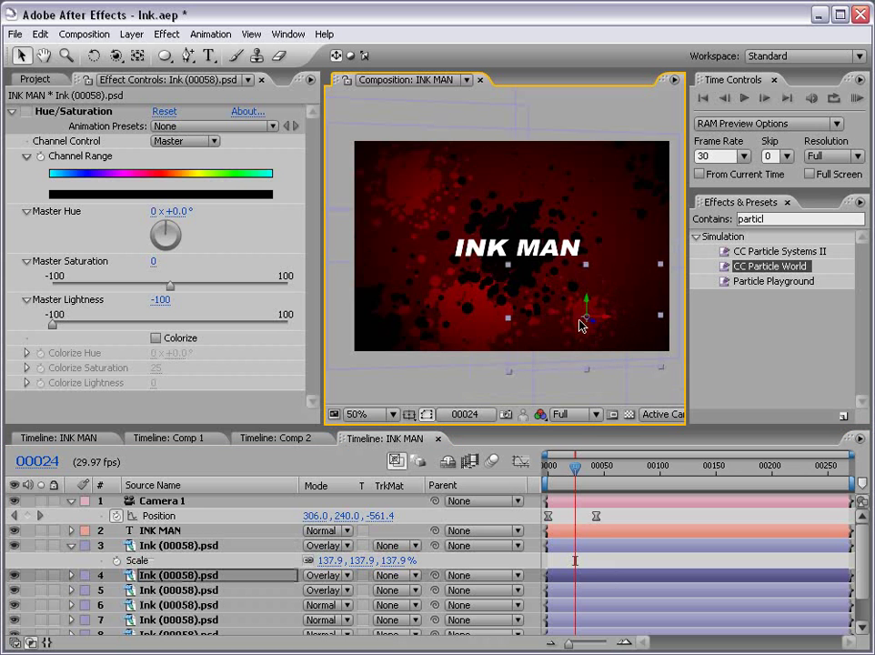
{"action": "left_click_drag", "start_coordinate": [589, 309], "coordinate": [582, 186]}
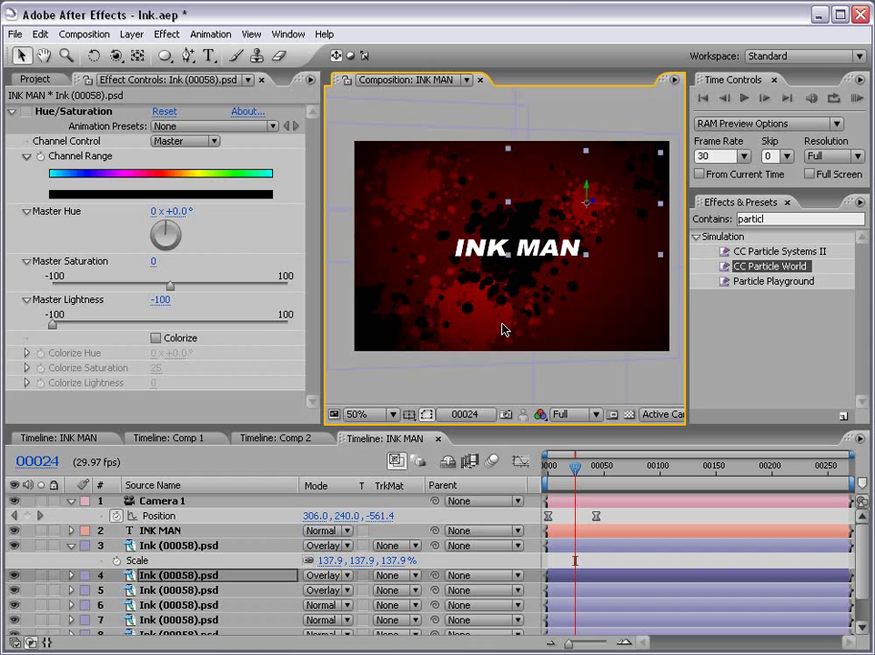
{"action": "left_click", "coordinate": [514, 245]}
{"action": "left_click", "coordinate": [599, 578]}
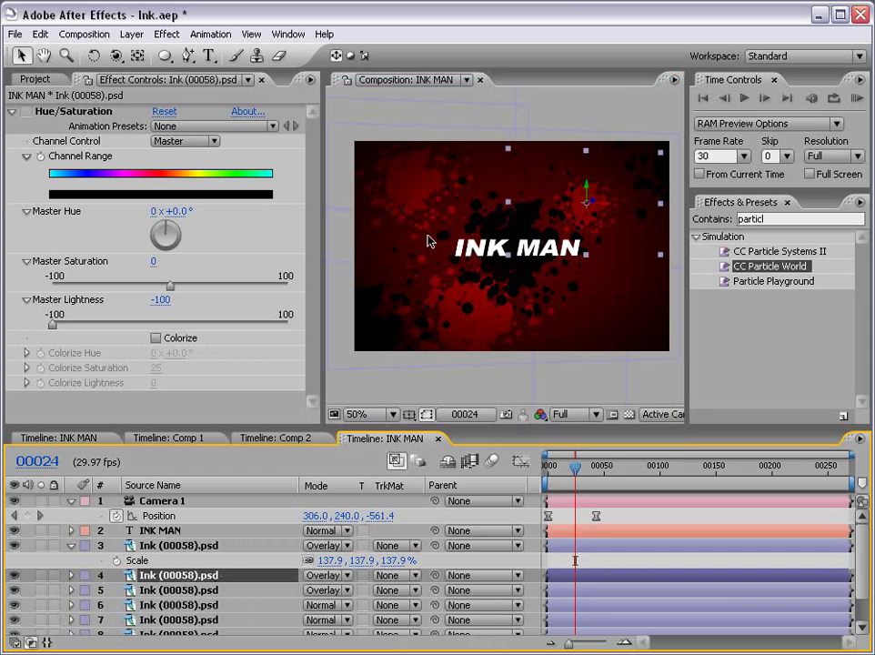
Step: Shift the upper-left Overlay splatter to the frame's left edge and move the enlarged one to the lower-right corner
{"action": "left_click", "coordinate": [568, 592]}
{"action": "mouse_move", "coordinate": [424, 187]}
{"action": "left_mouse_down"}
{"action": "mouse_move", "coordinate": [456, 183]}
{"action": "mouse_move", "coordinate": [369, 188]}
{"action": "left_mouse_up"}
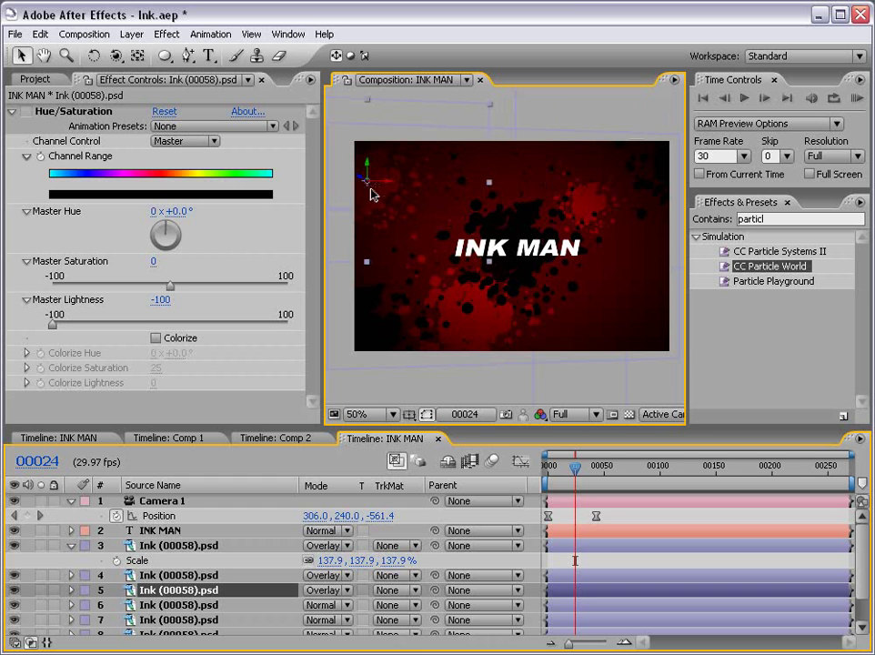
{"action": "left_click", "coordinate": [569, 576]}
{"action": "left_click", "coordinate": [570, 547]}
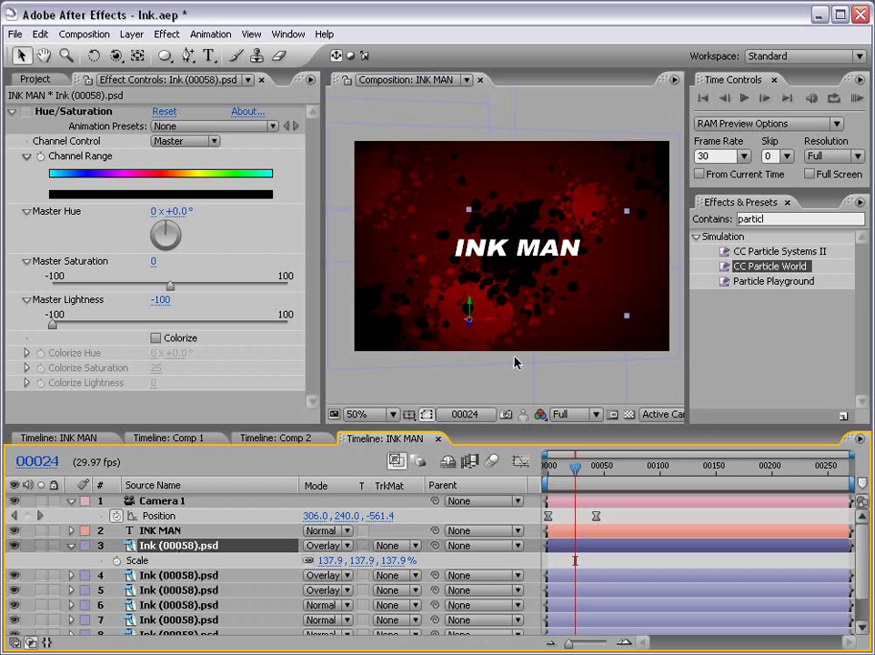
{"action": "left_click_drag", "start_coordinate": [492, 325], "coordinate": [681, 336]}
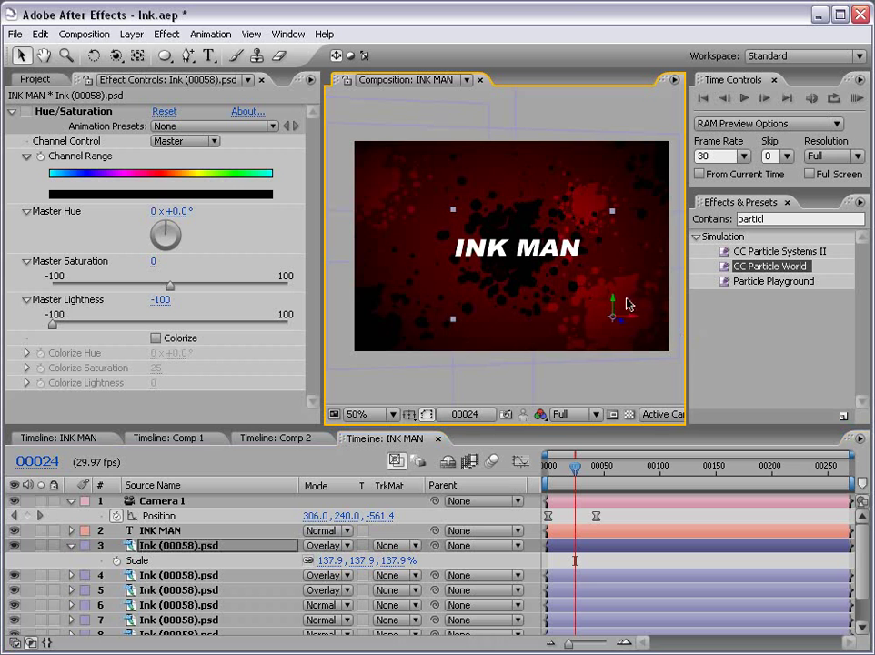
{"action": "left_click_drag", "start_coordinate": [615, 309], "coordinate": [612, 358]}
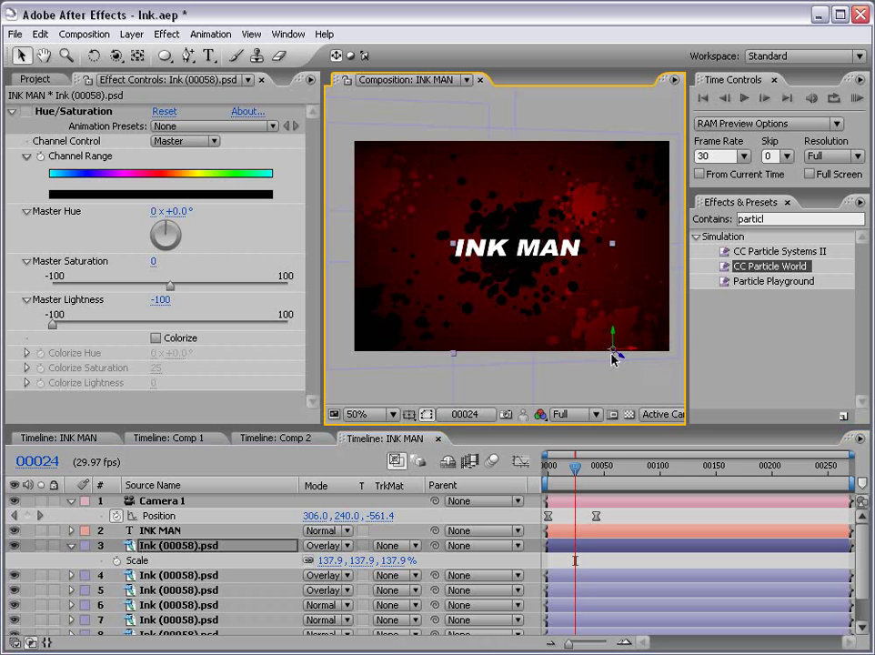
Step: Move the black upper-right ink splatter inward so it sits inside the frame's corner
{"action": "left_click", "coordinate": [560, 608]}
{"action": "key", "text": "comma"}
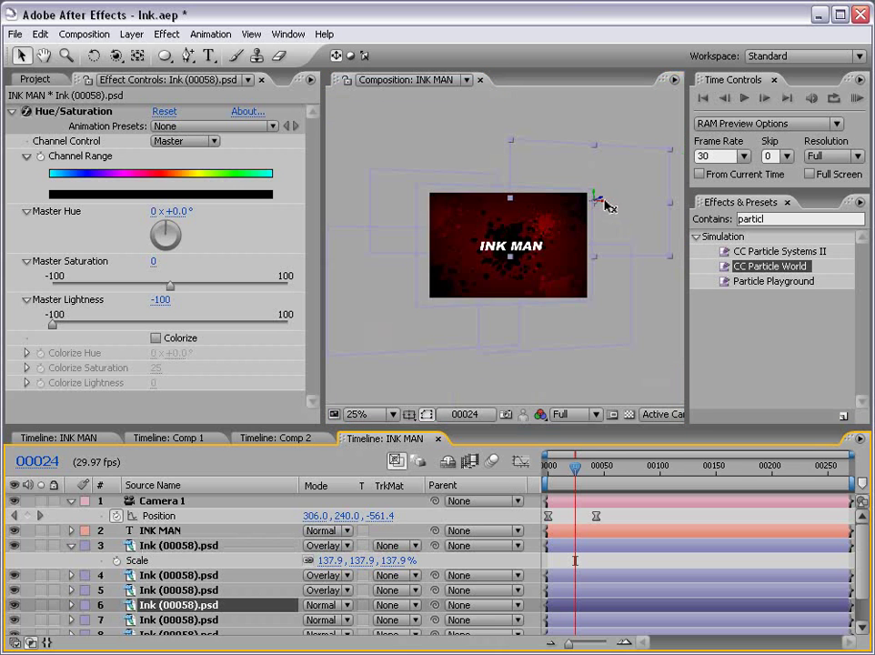
{"action": "key", "text": "period"}
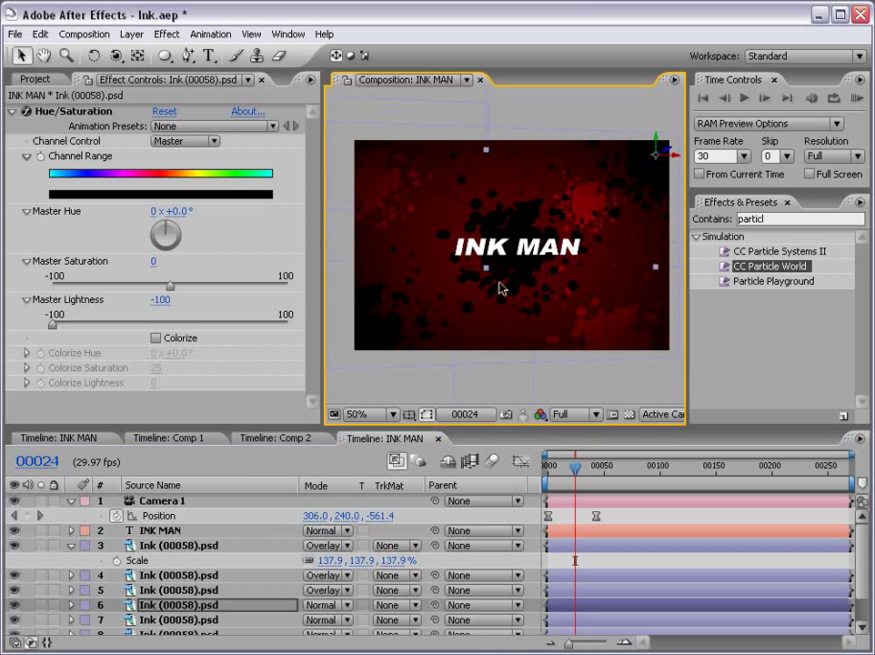
Step: Preview the camera move across the red and black ink splatters
{"action": "key", "text": "space"}
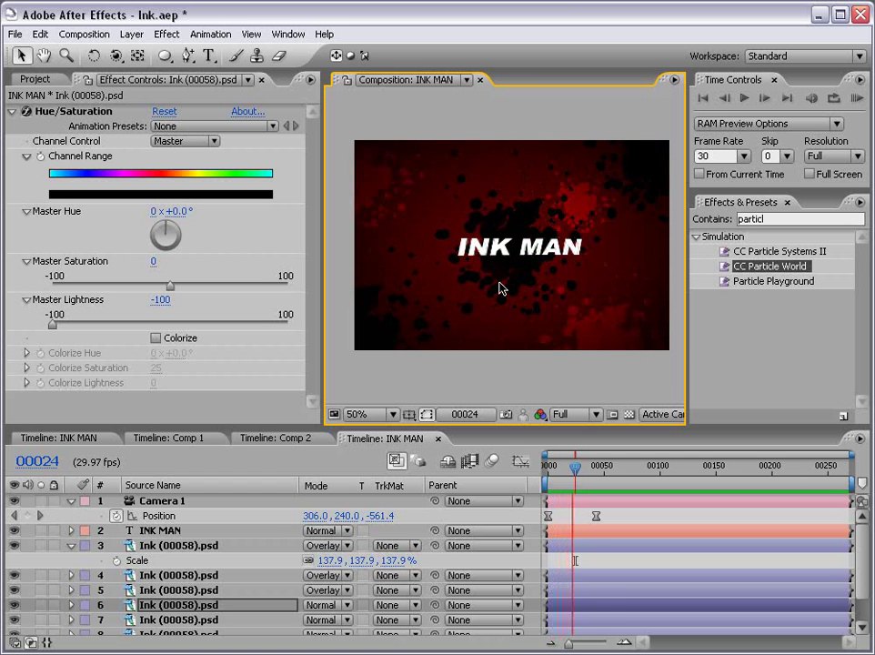
{"action": "key", "text": "space"}
{"action": "key", "text": "space"}
{"action": "key", "text": "space"}
Step: Scrub through the camera animation to frame 56 to check how the layered splatters shift in depth
{"action": "key", "text": "Page_Up"}
{"action": "key", "text": "Page_Up"}
{"action": "key", "text": "Page_Up"}
{"action": "key", "text": "Page_Up"}
{"action": "key", "text": "Page_Up"}
{"action": "key", "text": "Page_Up"}
{"action": "key", "text": "Page_Up"}
{"action": "key", "text": "Page_Up"}
{"action": "key", "text": "Page_Up"}
{"action": "key", "text": "Page_Up"}
{"action": "key", "text": "Page_Up"}
{"action": "key", "text": "Page_Up"}
{"action": "key", "text": "Page_Up"}
{"action": "key", "text": "Page_Up"}
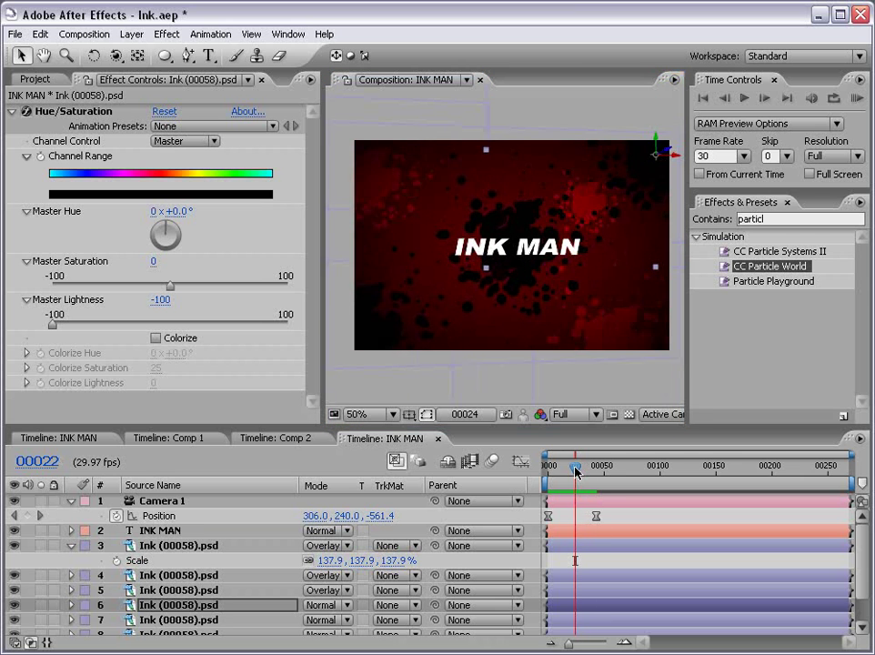
{"action": "left_click_drag", "start_coordinate": [582, 466], "coordinate": [611, 466]}
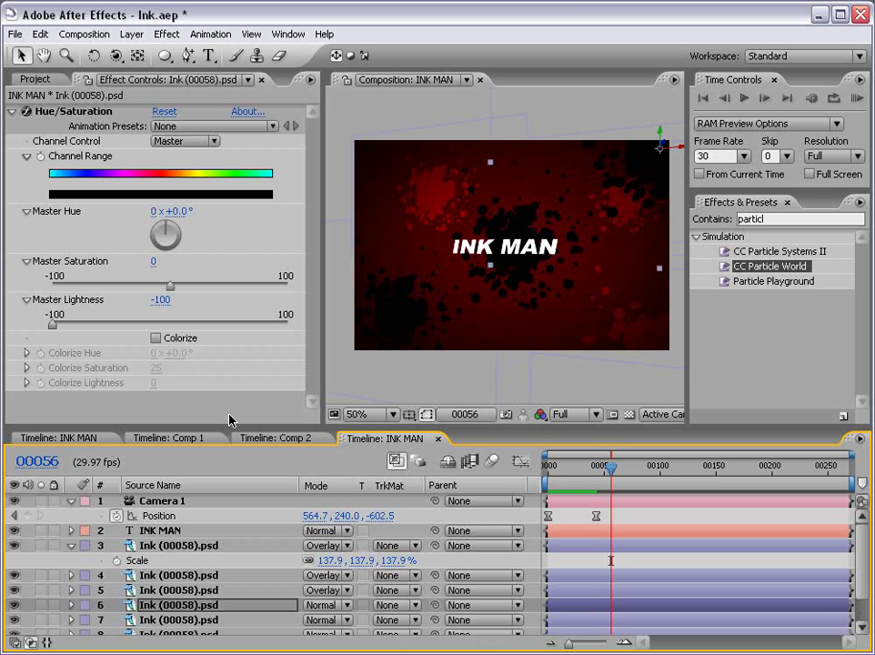
Step: Rename each of the three Overlay ink splatter layers as R
{"action": "left_click", "coordinate": [71, 545]}
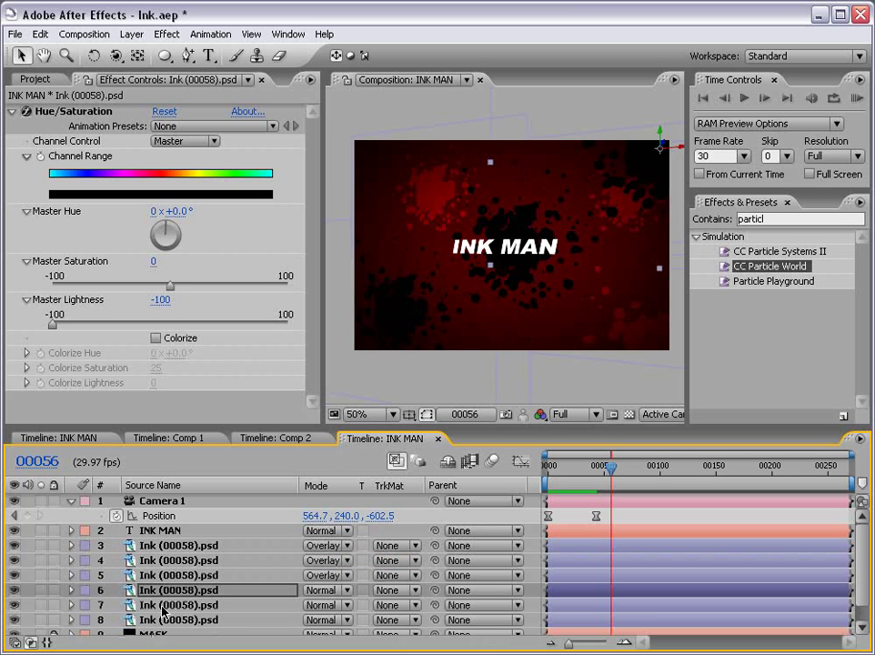
{"action": "left_click", "coordinate": [165, 576]}
{"action": "key", "text": "Return"}
{"action": "type", "text": "R"}
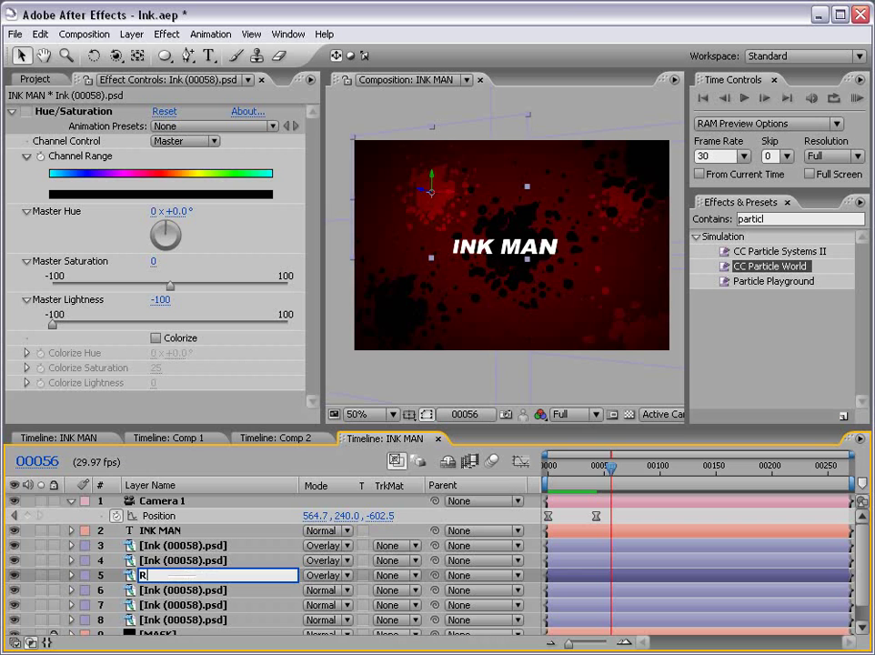
{"action": "left_click", "coordinate": [171, 561]}
{"action": "key", "text": "Return"}
{"action": "type", "text": "R"}
{"action": "left_click", "coordinate": [171, 545]}
{"action": "key", "text": "Return"}
{"action": "type", "text": "R"}
Step: Rename each of the three black Normal-mode ink splatter layers as B
{"action": "left_click", "coordinate": [171, 589]}
{"action": "key", "text": "Return"}
{"action": "type", "text": "N"}
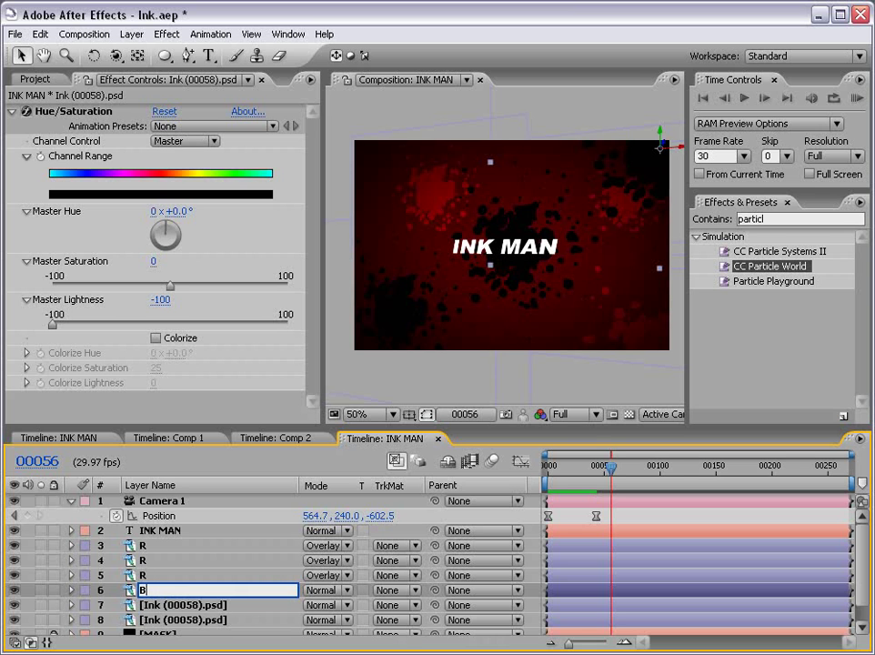
{"action": "left_click", "coordinate": [159, 606]}
{"action": "key", "text": "Return"}
{"action": "type", "text": "B"}
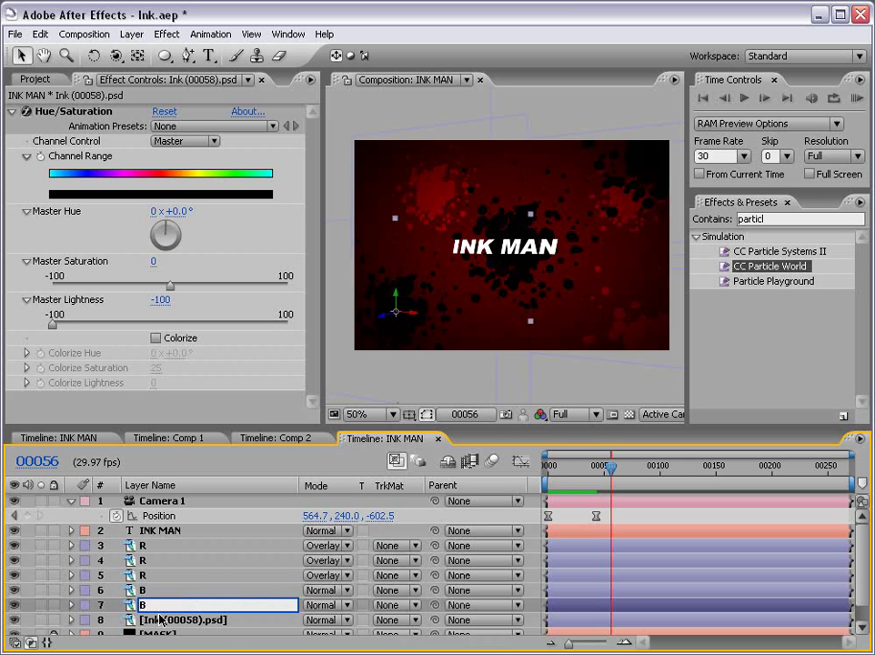
{"action": "left_click", "coordinate": [159, 620]}
{"action": "key", "text": "Return"}
{"action": "type", "text": "B"}
{"action": "key", "text": "Return"}
Step: Duplicate the black splatter in the frame's upper-right corner and move the copy down to the lower-left area of the frame
{"action": "left_click", "coordinate": [155, 605]}
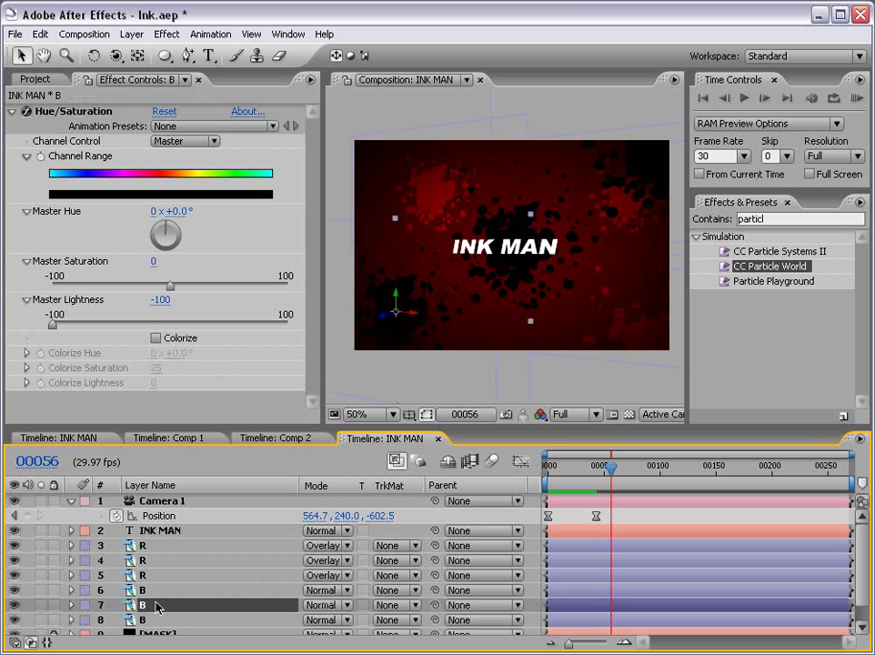
{"action": "left_click", "coordinate": [154, 592]}
{"action": "key", "text": "Return"}
{"action": "type", "text": "B 2"}
{"action": "key", "text": "Return"}
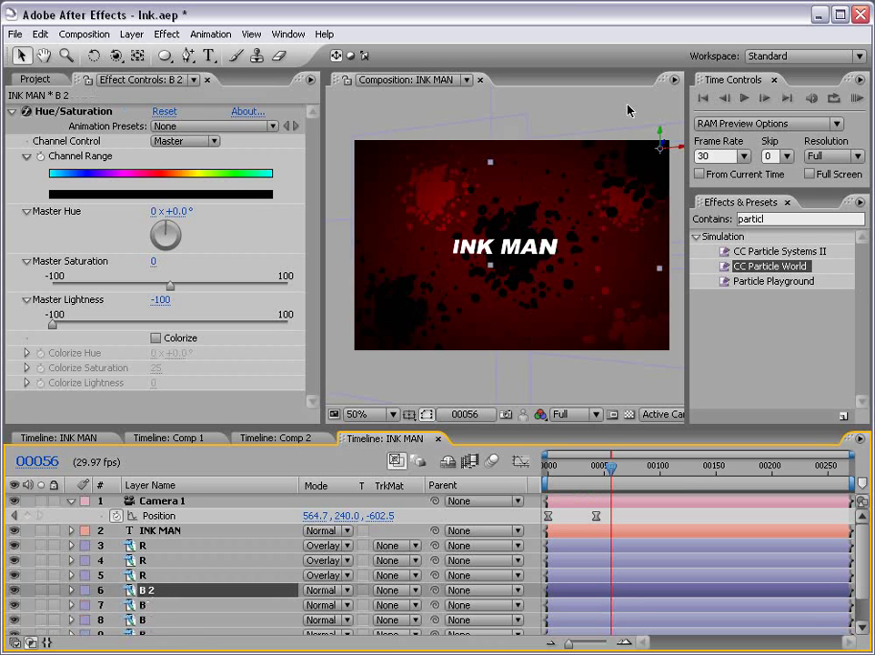
{"action": "mouse_move", "coordinate": [680, 151]}
{"action": "left_mouse_down"}
{"action": "mouse_move", "coordinate": [523, 151]}
{"action": "mouse_move", "coordinate": [524, 233]}
{"action": "mouse_move", "coordinate": [519, 200]}
{"action": "mouse_move", "coordinate": [463, 187]}
{"action": "mouse_move", "coordinate": [390, 149]}
{"action": "mouse_move", "coordinate": [429, 176]}
{"action": "mouse_move", "coordinate": [423, 289]}
{"action": "mouse_move", "coordinate": [413, 280]}
{"action": "left_mouse_up"}
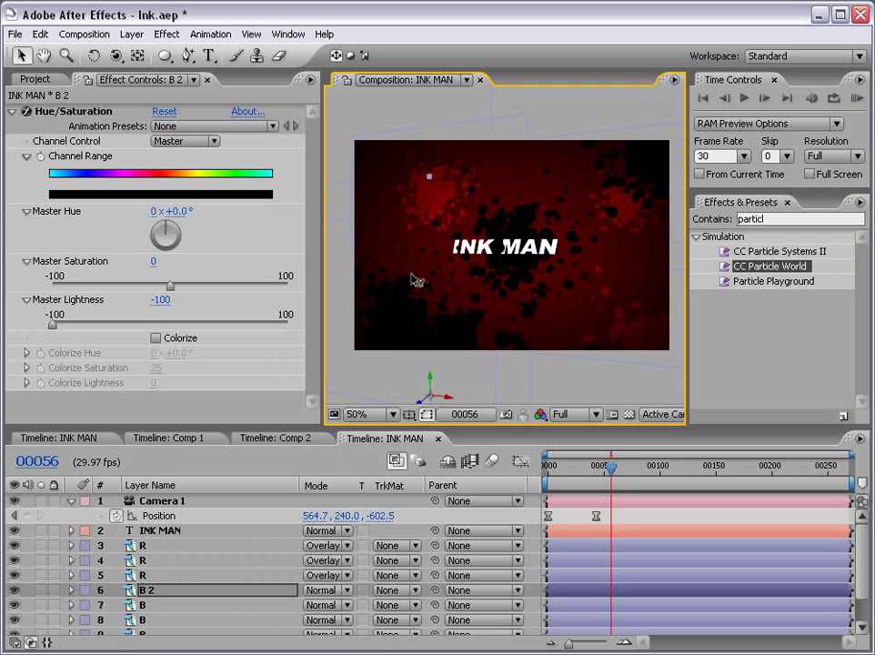
Step: At frame 30, duplicate the B 2 splatter and move the copy up beyond the frame's upper edge
{"action": "left_click_drag", "start_coordinate": [609, 476], "coordinate": [581, 475]}
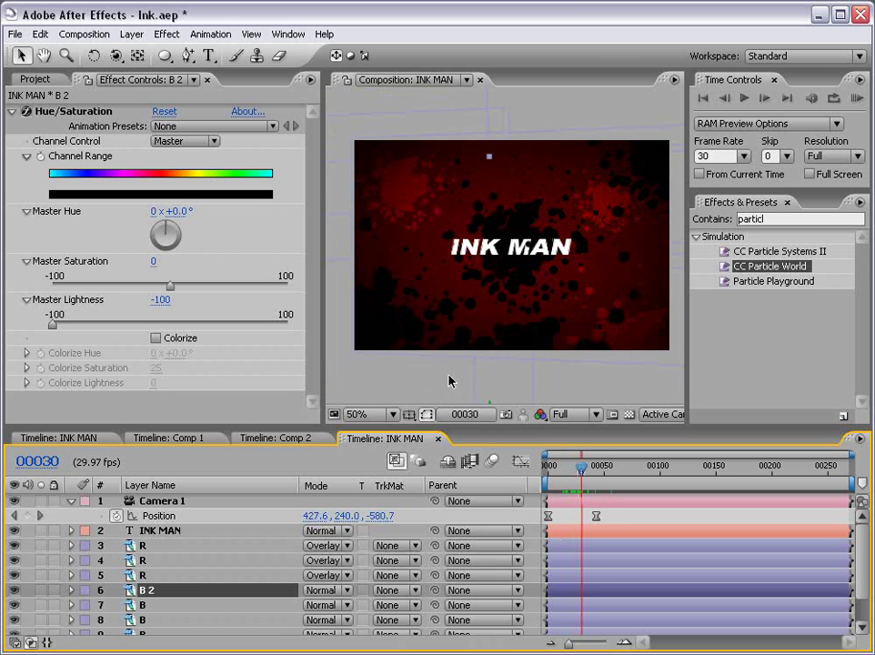
{"action": "key", "text": "ctrl+d"}
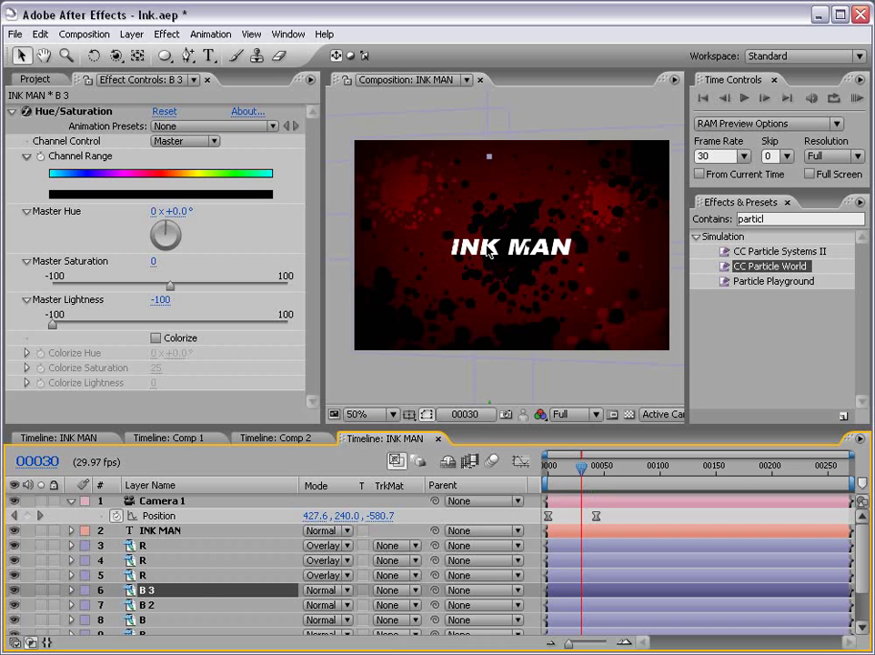
{"action": "key", "text": "comma"}
{"action": "left_click_drag", "start_coordinate": [499, 332], "coordinate": [489, 221]}
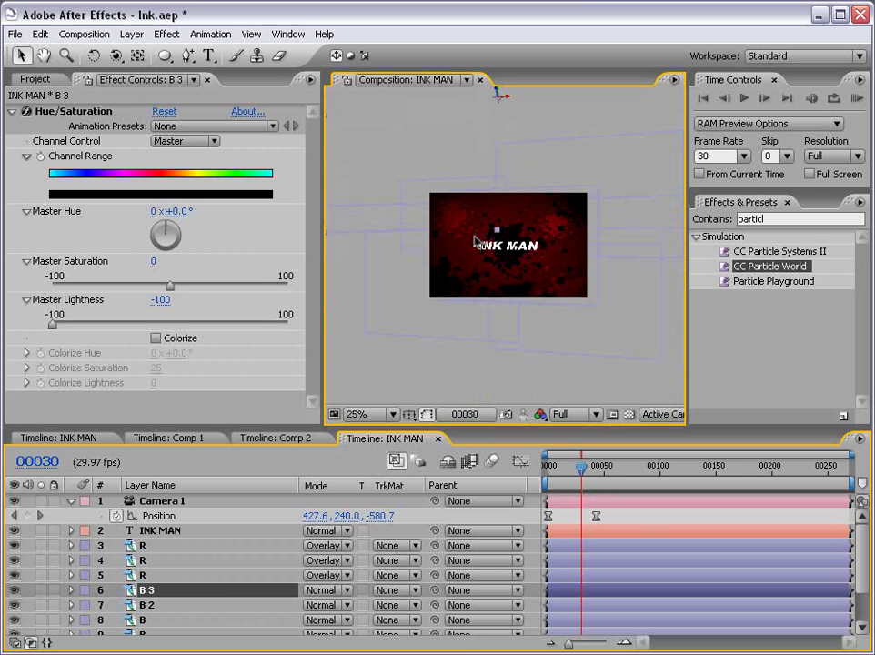
{"action": "key", "text": "period"}
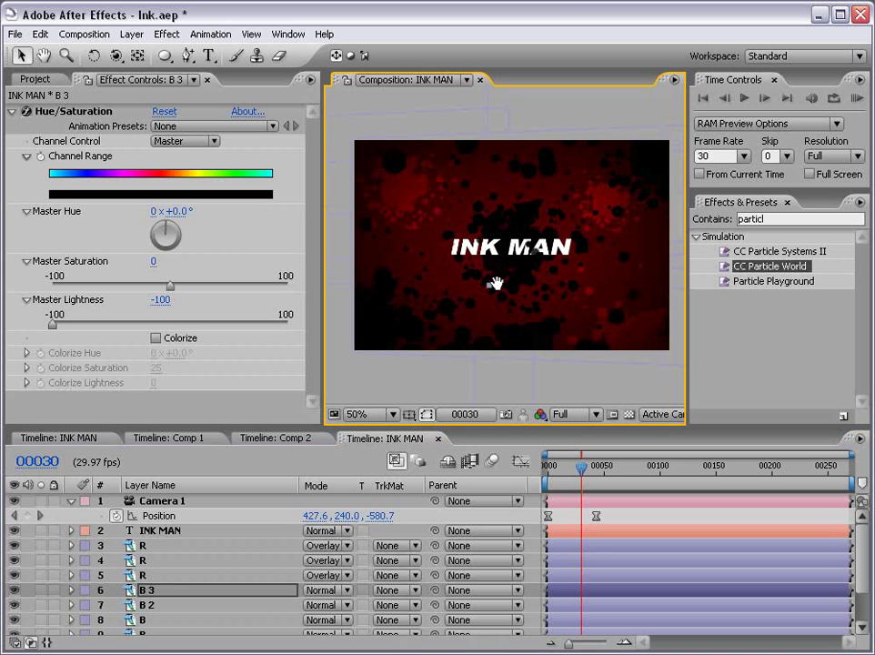
Step: Switch on motion blur for the INK MAN title and all R and B splatter layers, and enable it for the composition
{"action": "left_click_drag", "start_coordinate": [582, 468], "coordinate": [566, 472]}
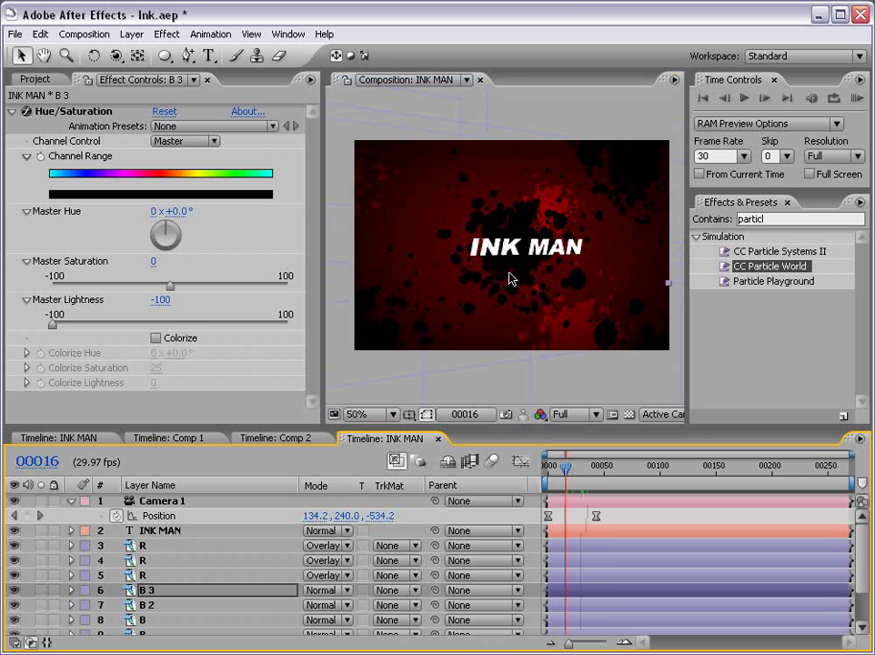
{"action": "key", "text": "period"}
{"action": "key", "text": "comma"}
{"action": "key", "text": "F4"}
{"action": "left_click_drag", "start_coordinate": [427, 424], "coordinate": [418, 342]}
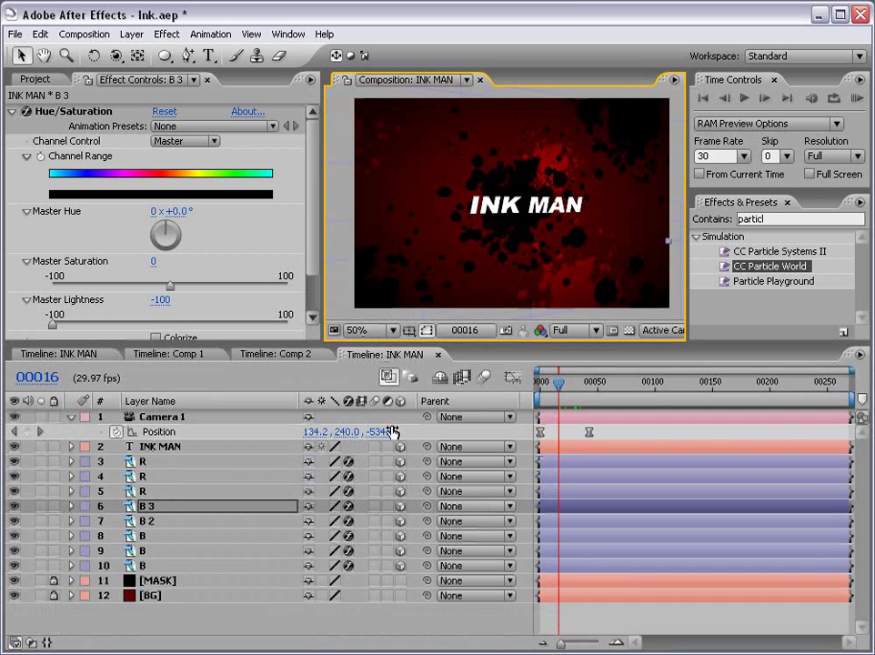
{"action": "left_click_drag", "start_coordinate": [376, 447], "coordinate": [373, 548]}
{"action": "left_click", "coordinate": [367, 617]}
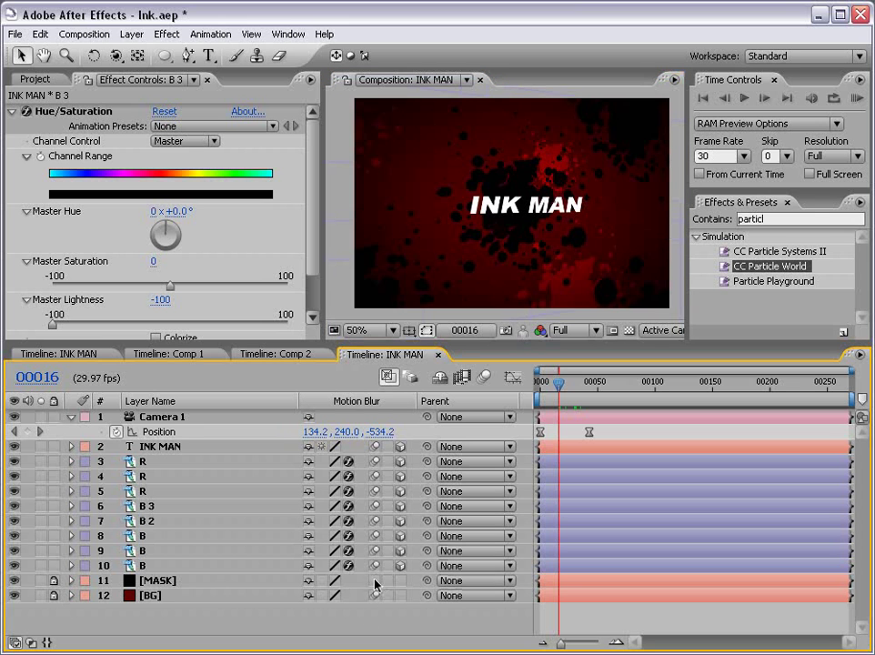
{"action": "left_click_drag", "start_coordinate": [491, 344], "coordinate": [487, 397]}
{"action": "left_click", "coordinate": [484, 431]}
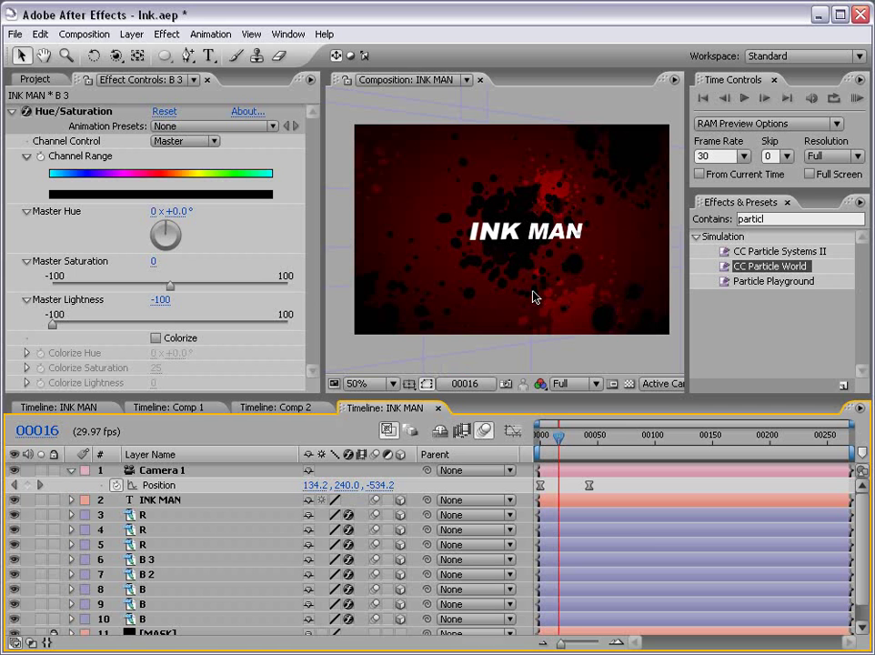
Step: Preview the motion-blurred camera move in a maximized composition view and save the project
{"action": "key", "text": "grave"}
{"action": "key", "text": "KP_0"}
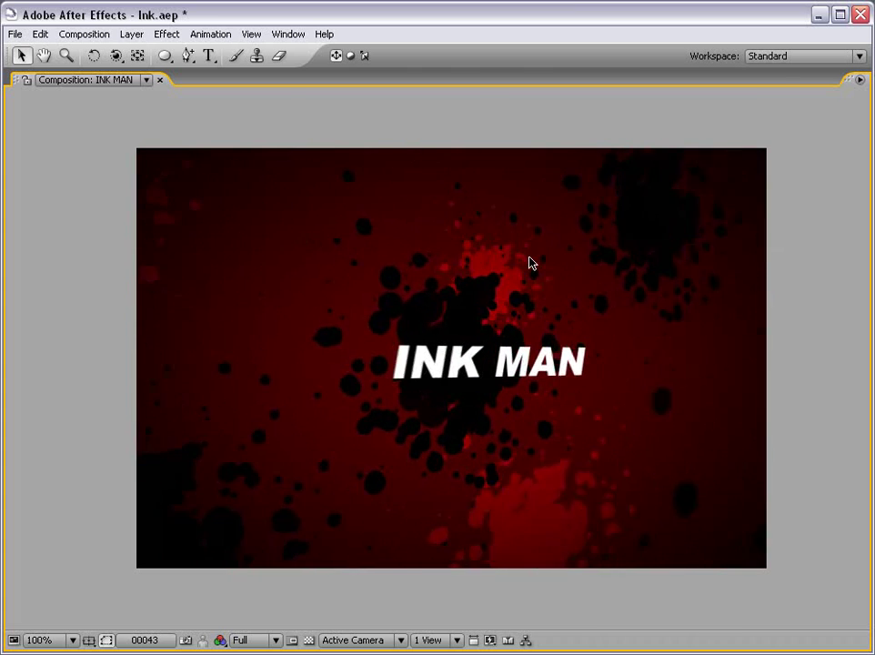
{"action": "key", "text": "grave"}
{"action": "left_click", "coordinate": [566, 438]}
{"action": "mouse_move", "coordinate": [566, 438]}
{"action": "left_mouse_down"}
{"action": "mouse_move", "coordinate": [548, 438]}
{"action": "mouse_move", "coordinate": [566, 438]}
{"action": "left_mouse_up"}
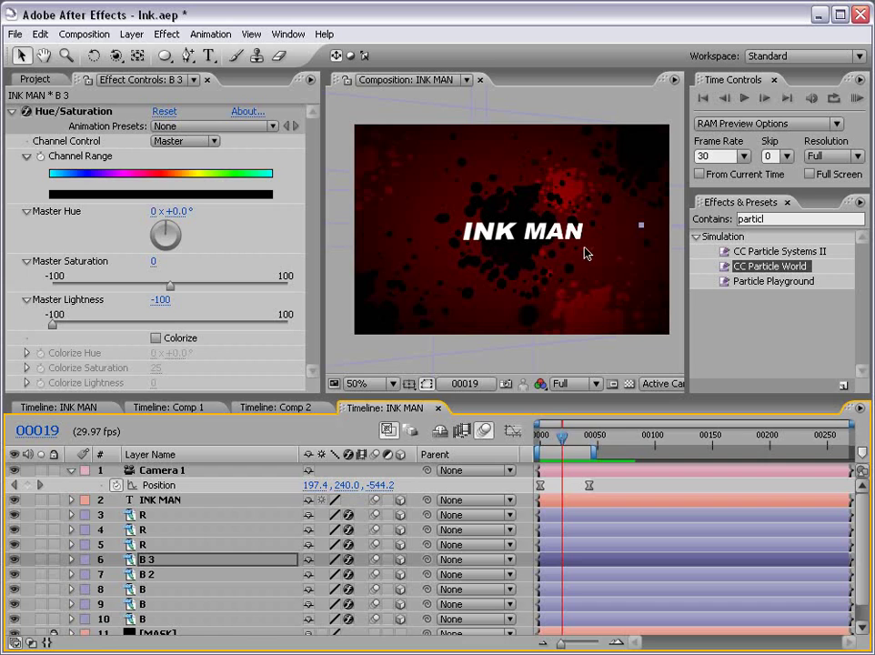
{"action": "key", "text": "grave"}
{"action": "key", "text": "space"}
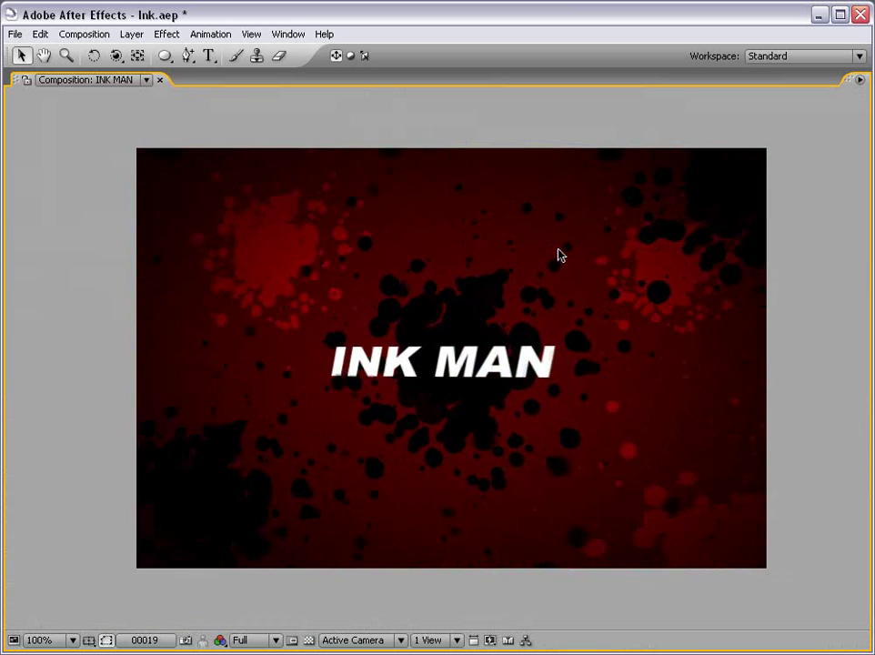
{"action": "key", "text": "grave"}
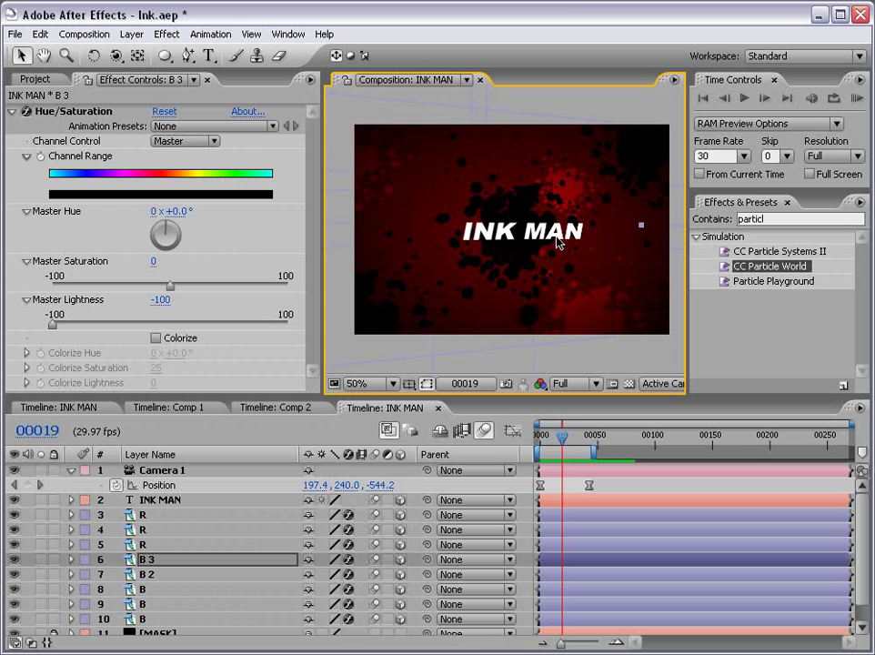
{"action": "key", "text": "ctrl+s"}
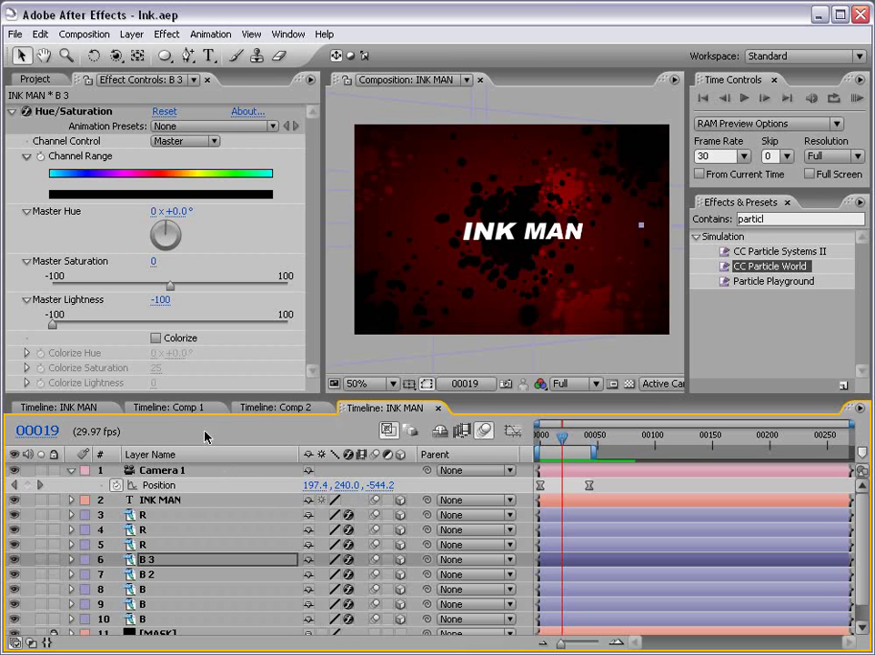
Step: Preview the falling ink drop in Comp 1 and scrub to frame 9 to examine it
{"action": "left_click", "coordinate": [172, 408]}
{"action": "key", "text": "space"}
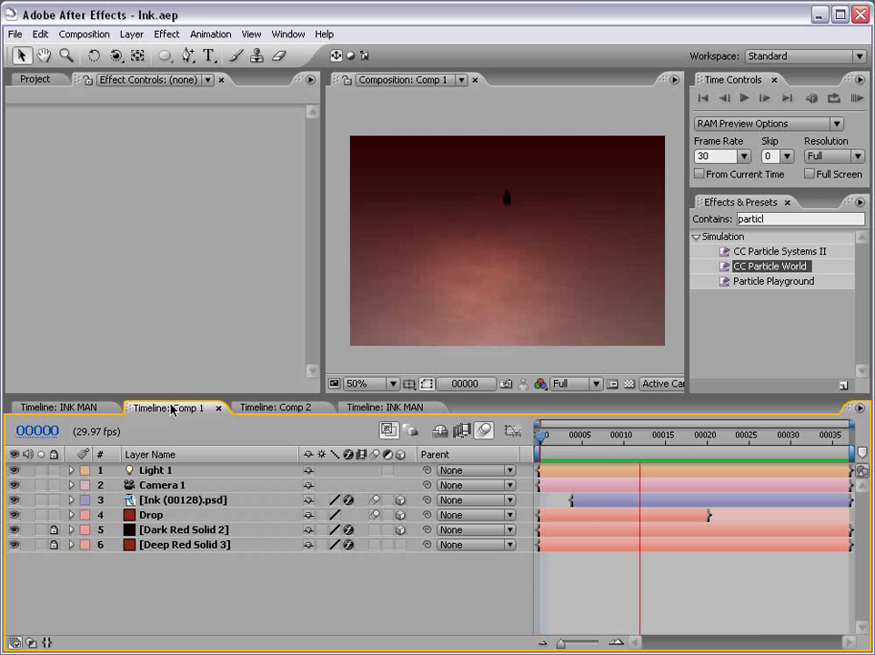
{"action": "mouse_move", "coordinate": [609, 434]}
{"action": "left_mouse_down"}
{"action": "mouse_move", "coordinate": [690, 441]}
{"action": "mouse_move", "coordinate": [620, 443]}
{"action": "left_mouse_up"}
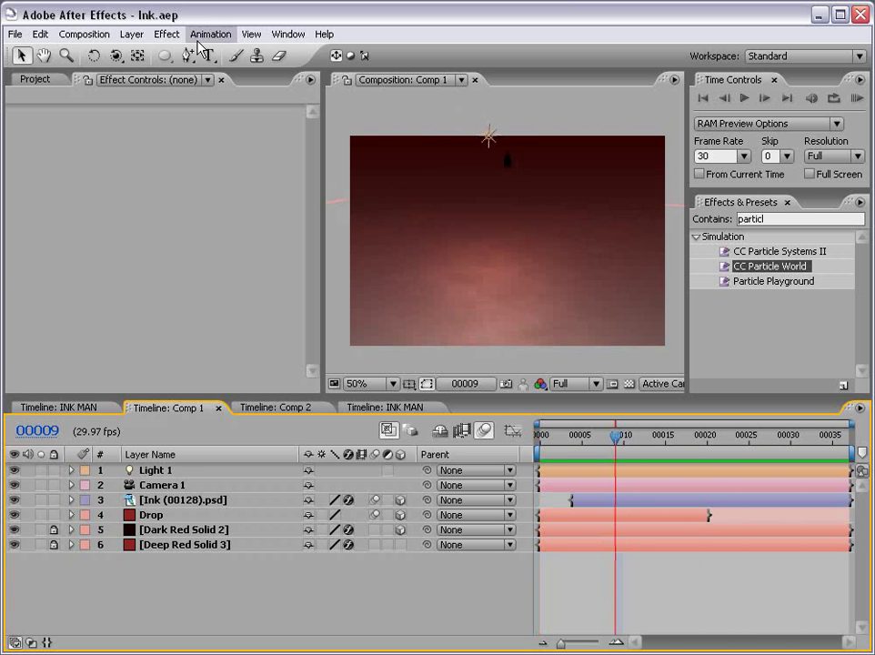
Step: Create a new NTSC DV composition at 720 × 480 and 29.97 fps with a duration of 269 frames
{"action": "left_click", "coordinate": [84, 34]}
{"action": "left_click", "coordinate": [90, 52]}
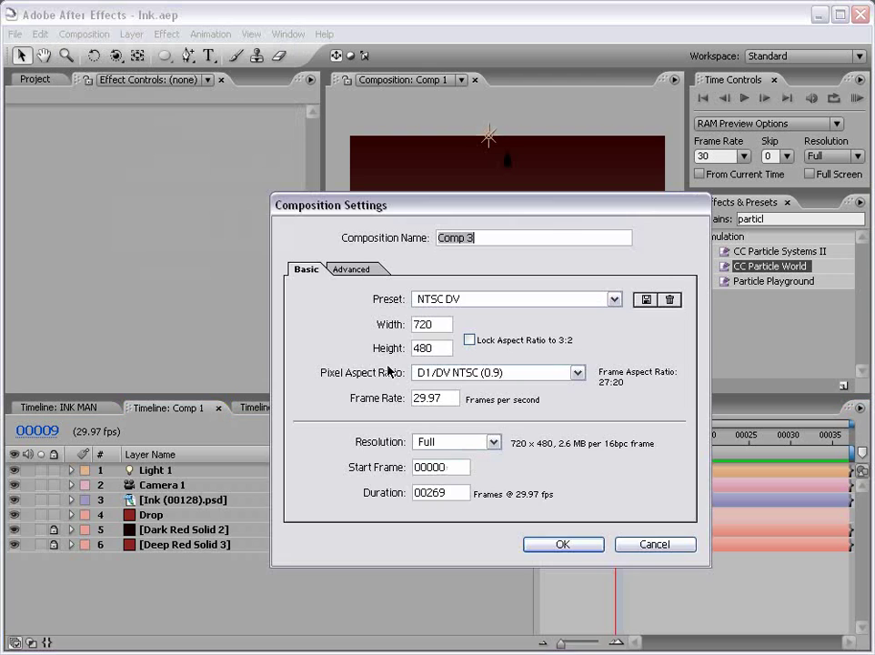
{"action": "left_click", "coordinate": [573, 543]}
Step: Add a medium gray solid layer to the new composition
{"action": "left_click", "coordinate": [132, 34]}
{"action": "mouse_move", "coordinate": [139, 55]}
{"action": "left_click", "coordinate": [371, 67]}
{"action": "left_click", "coordinate": [344, 455]}
{"action": "left_click_drag", "start_coordinate": [273, 405], "coordinate": [234, 405]}
{"action": "left_click", "coordinate": [604, 278]}
{"action": "left_click", "coordinate": [437, 499]}
{"action": "left_click", "coordinate": [437, 500]}
Step: Add a black (000000) solid layer above the gray solid
{"action": "left_click", "coordinate": [131, 34]}
{"action": "mouse_move", "coordinate": [146, 53]}
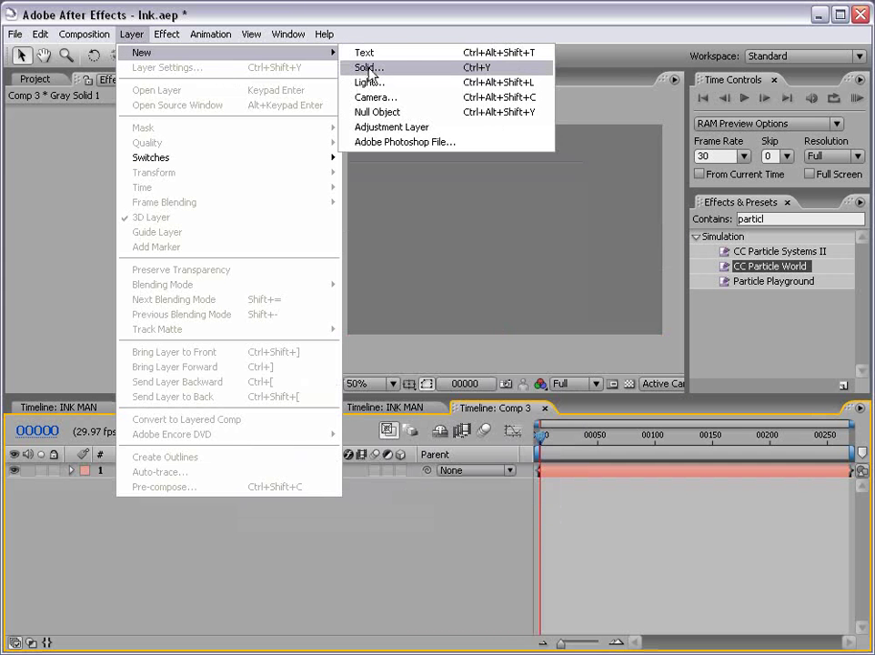
{"action": "left_click", "coordinate": [371, 68]}
{"action": "left_click", "coordinate": [333, 466]}
{"action": "left_click_drag", "start_coordinate": [314, 462], "coordinate": [547, 533]}
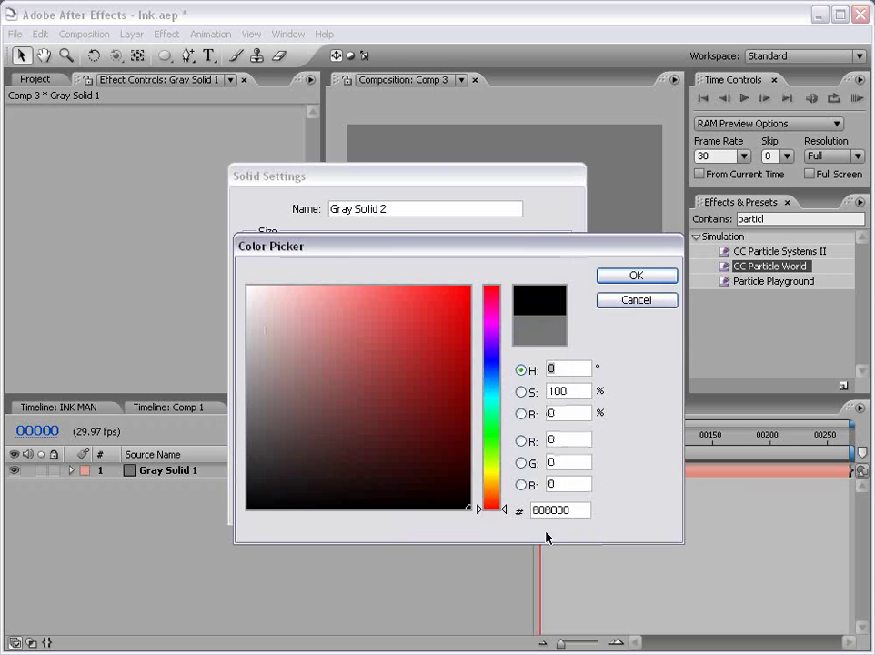
{"action": "left_click", "coordinate": [621, 276]}
{"action": "left_click", "coordinate": [435, 499]}
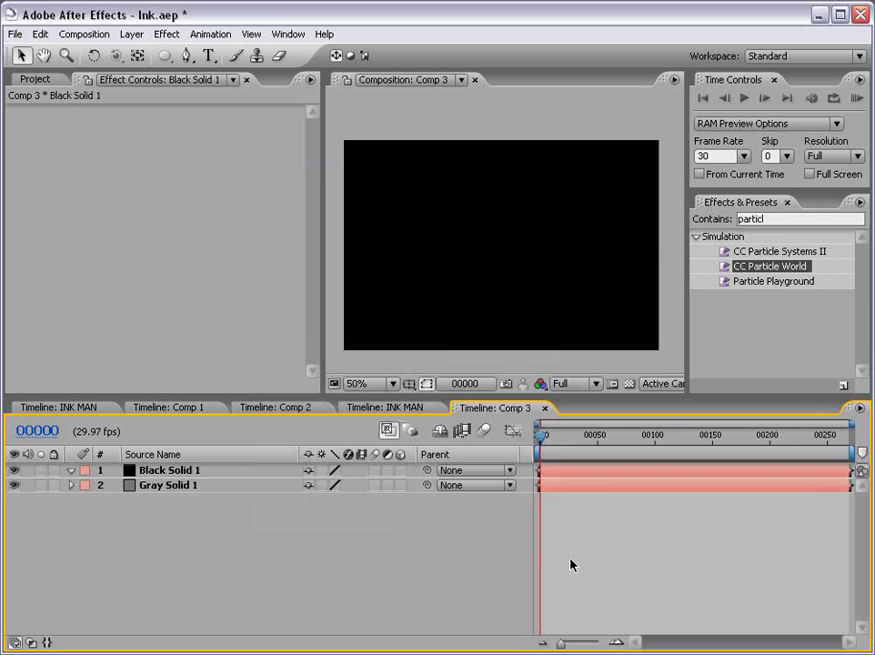
Step: Draw a closed teardrop-shaped mask on the black solid near the frame's centre with the Pen tool
{"action": "left_click", "coordinate": [557, 470]}
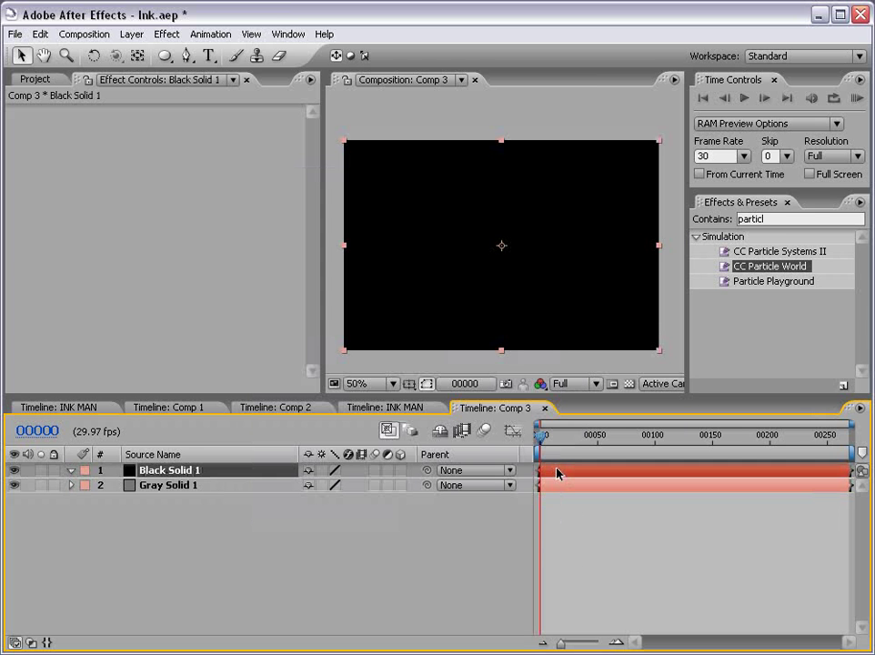
{"action": "left_click", "coordinate": [187, 56]}
{"action": "left_click", "coordinate": [503, 194]}
{"action": "mouse_move", "coordinate": [490, 238]}
{"action": "left_mouse_down"}
{"action": "mouse_move", "coordinate": [498, 252]}
{"action": "mouse_move", "coordinate": [527, 230]}
{"action": "left_mouse_up"}
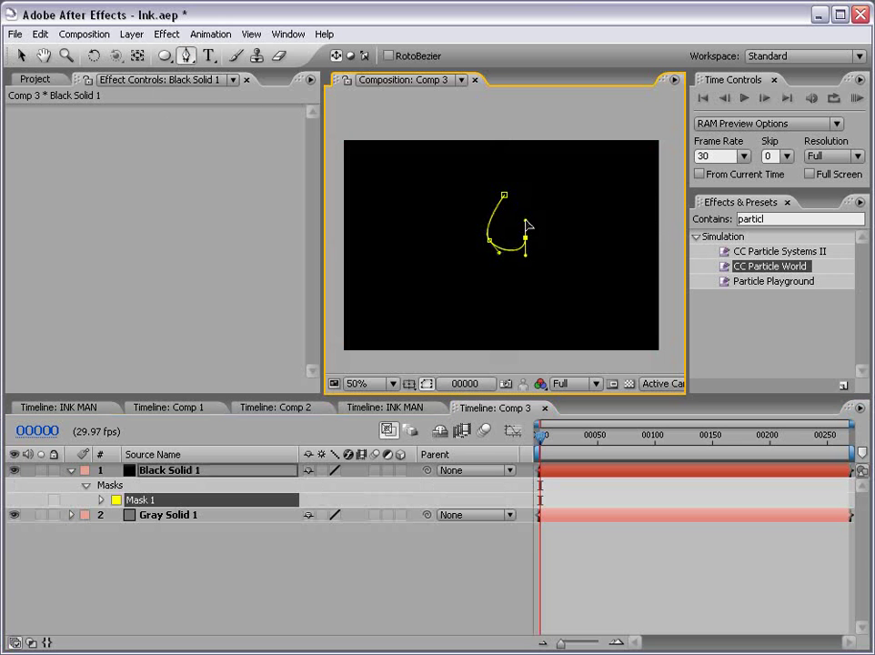
{"action": "left_click", "coordinate": [504, 194]}
{"action": "left_click", "coordinate": [597, 557]}
{"action": "left_click", "coordinate": [568, 471]}
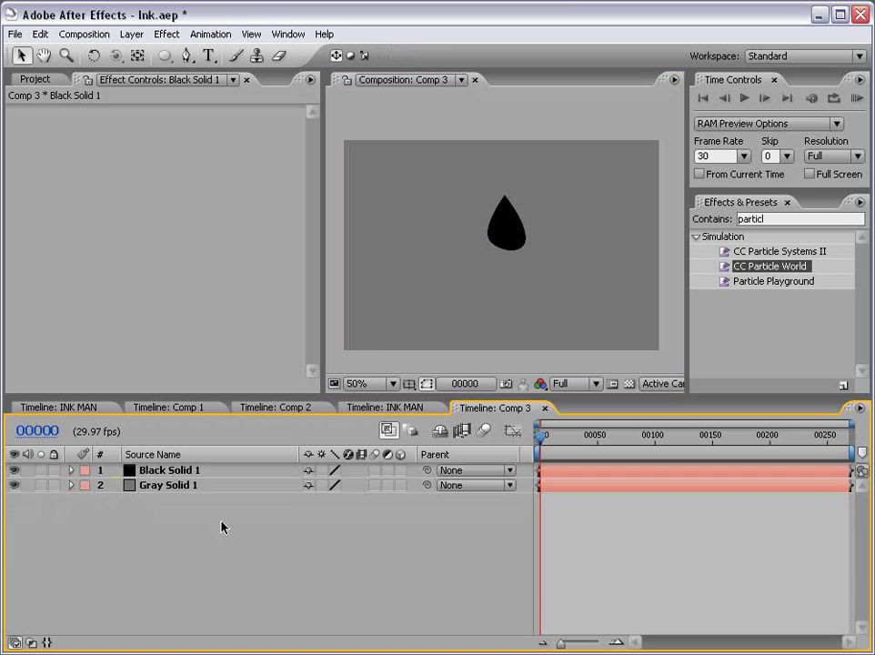
Step: Scale the black teardrop down to less than half its size and make both solids 3D layers
{"action": "left_click", "coordinate": [170, 470]}
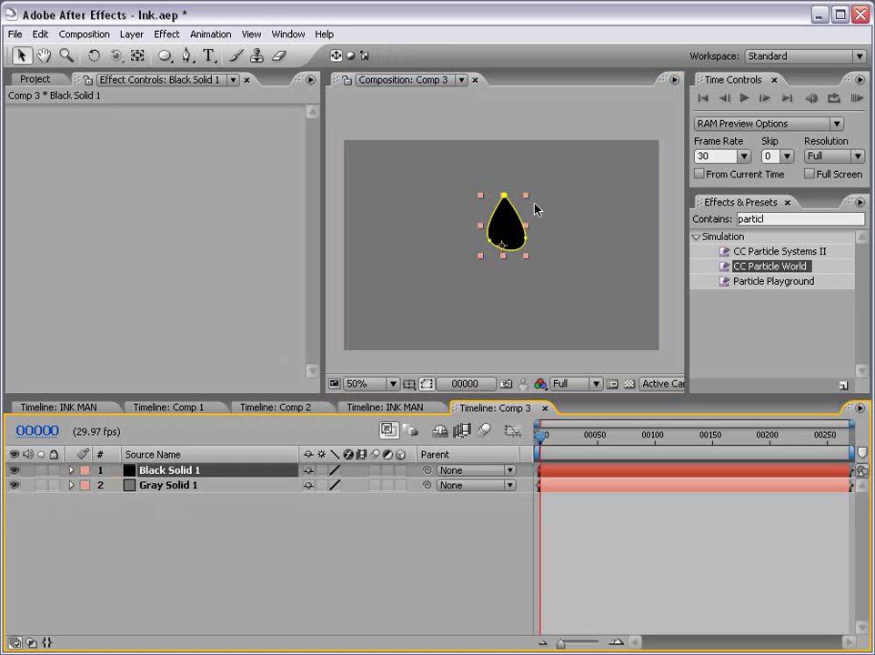
{"action": "left_click_drag", "start_coordinate": [525, 199], "coordinate": [509, 211]}
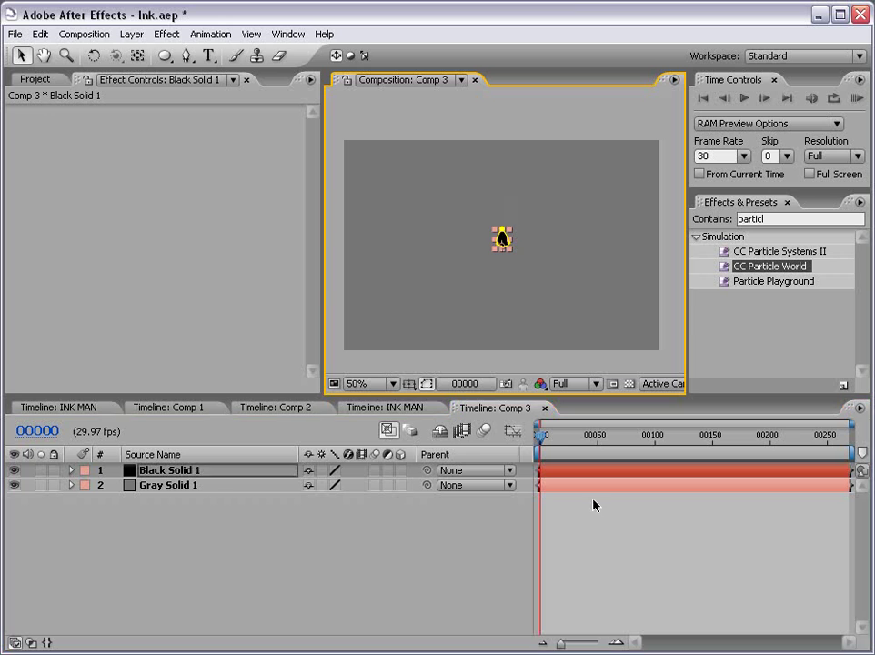
{"action": "left_click", "coordinate": [406, 540]}
{"action": "left_click_drag", "start_coordinate": [400, 469], "coordinate": [400, 485]}
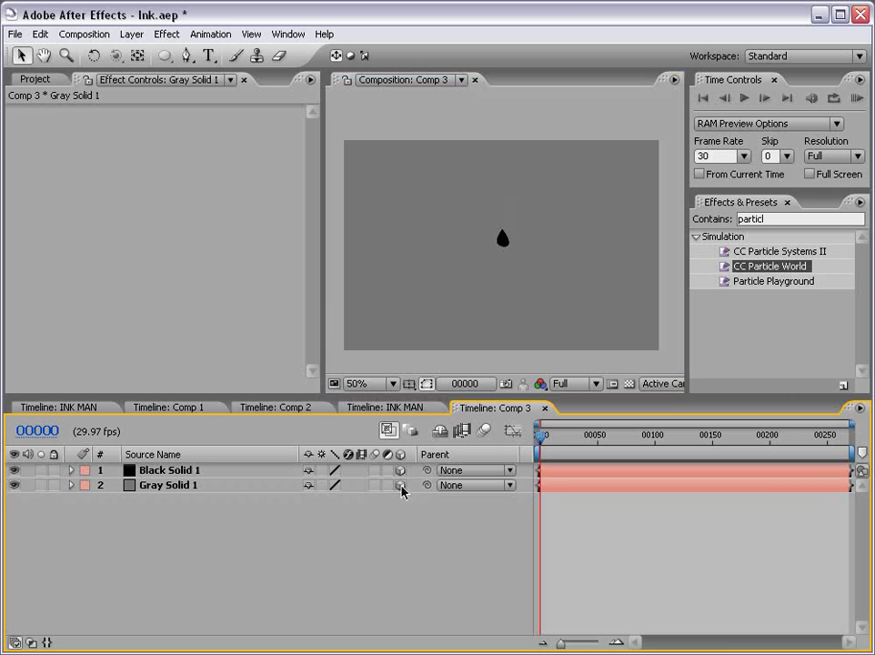
Step: Rename the gray solid layer as FLoor
{"action": "left_click", "coordinate": [363, 268]}
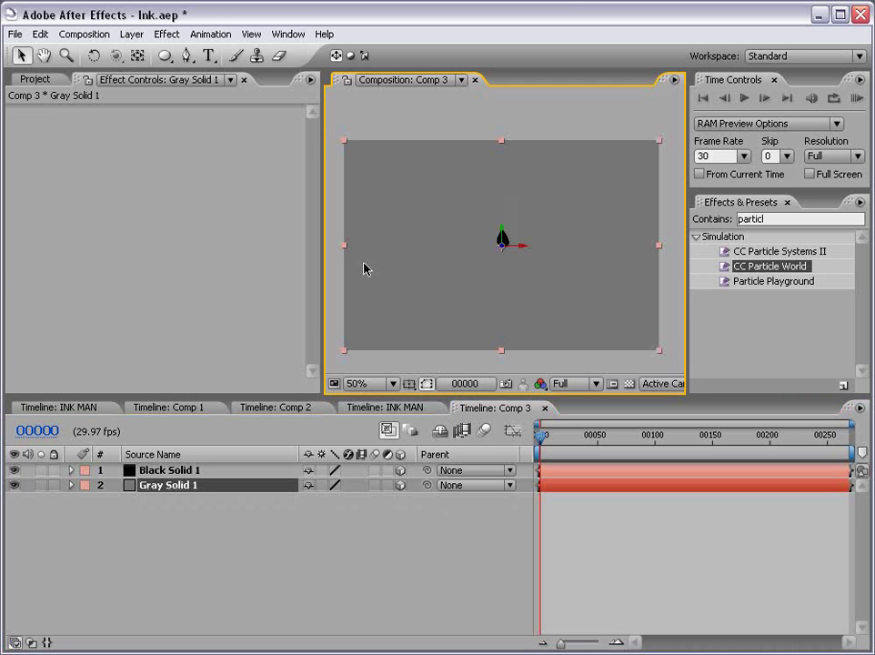
{"action": "left_click", "coordinate": [175, 486]}
{"action": "key", "text": "Return"}
{"action": "type", "text": "FLoor"}
{"action": "key", "text": "Return"}
{"action": "left_click", "coordinate": [166, 504]}
Step: Rotate the FLoor layer about its X axis with the Rotation tool until it lies flat like a horizontal ground plane
{"action": "left_click", "coordinate": [163, 488]}
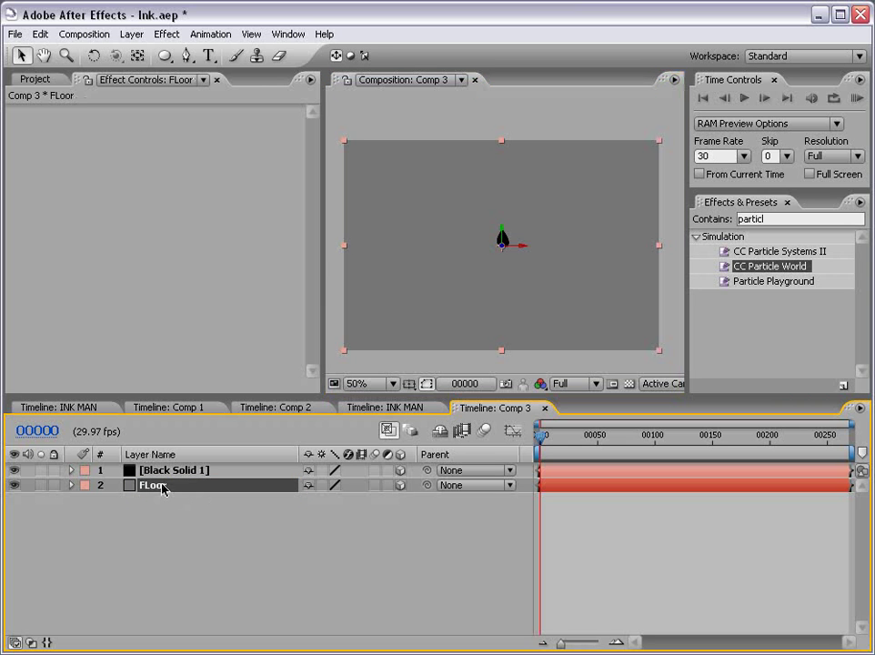
{"action": "left_click", "coordinate": [93, 55]}
{"action": "left_click_drag", "start_coordinate": [517, 248], "coordinate": [518, 211]}
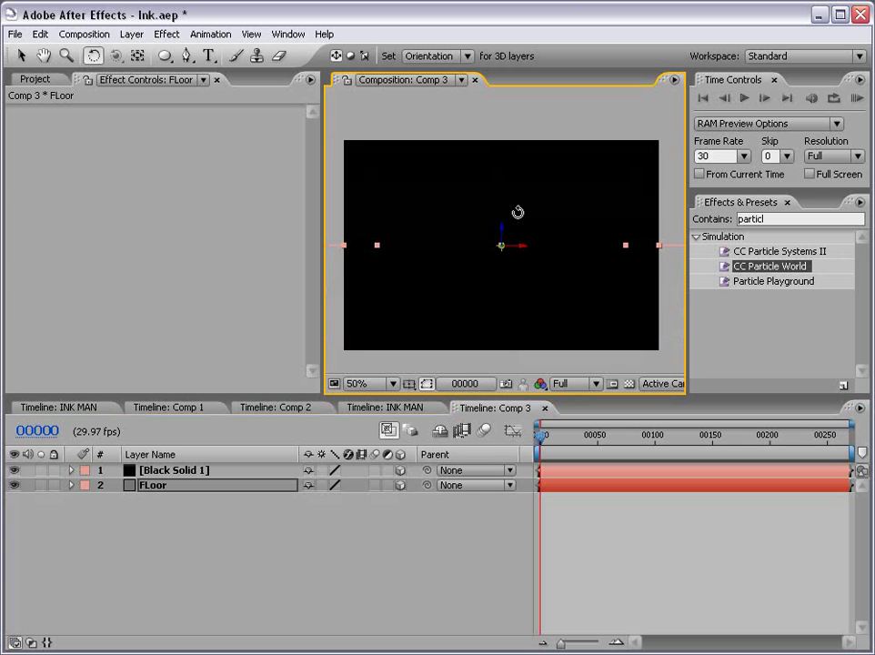
Step: Lower the FLoor layer to the bottom of the composition frame and display the transparency grid behind the layers
{"action": "left_click", "coordinate": [21, 56]}
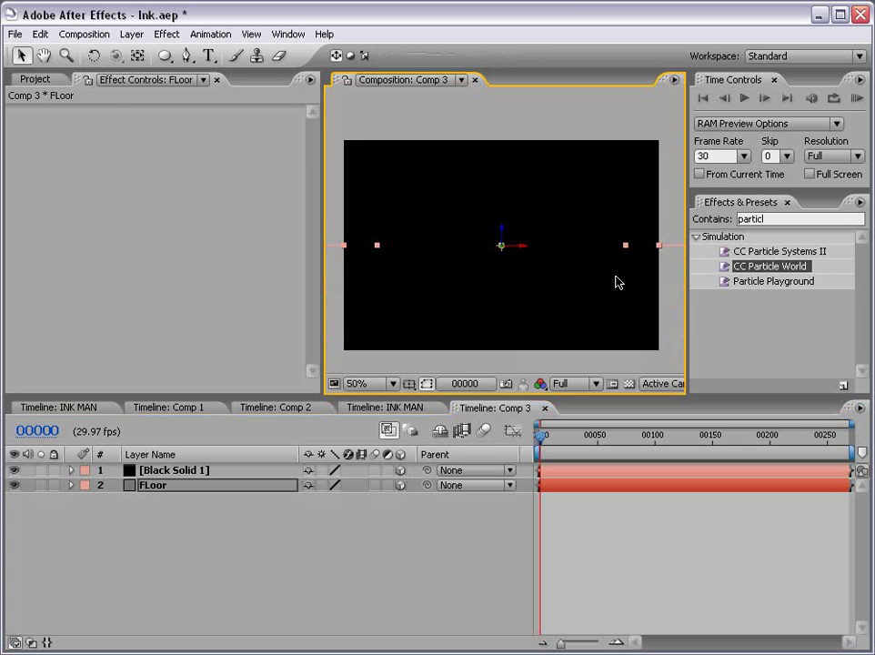
{"action": "left_click_drag", "start_coordinate": [507, 239], "coordinate": [502, 320]}
{"action": "left_click", "coordinate": [421, 503]}
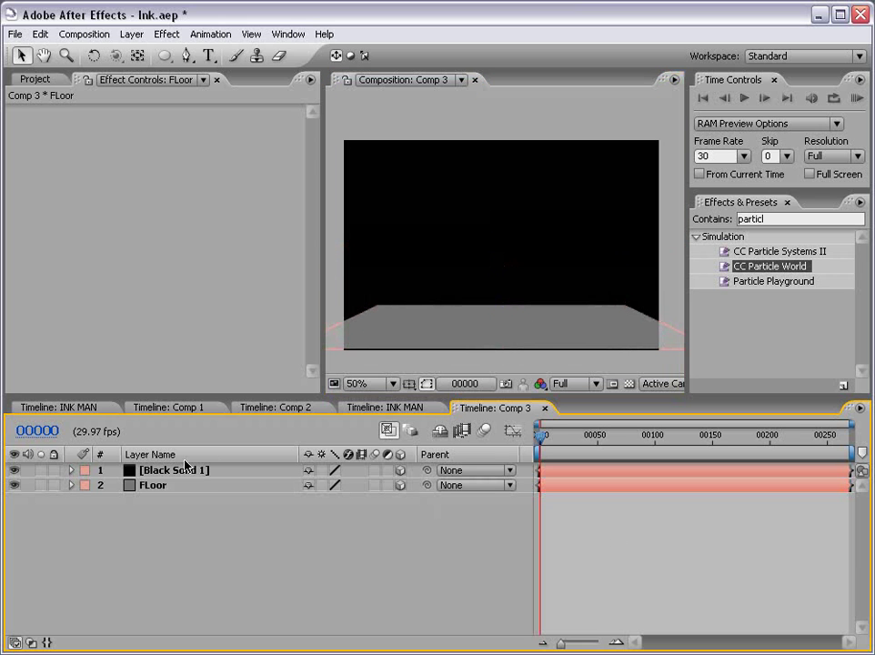
{"action": "left_click", "coordinate": [628, 385]}
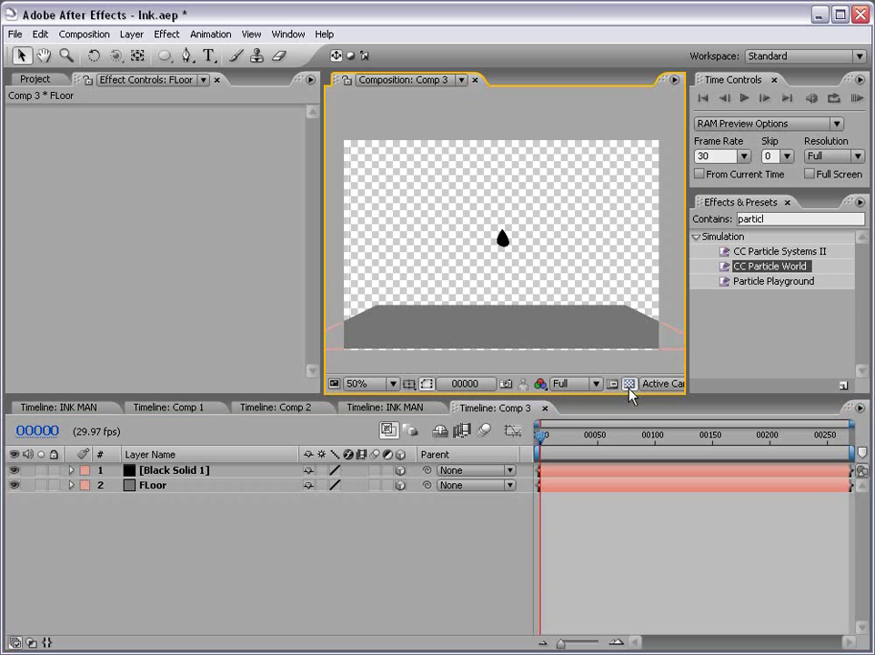
{"action": "left_click", "coordinate": [134, 545]}
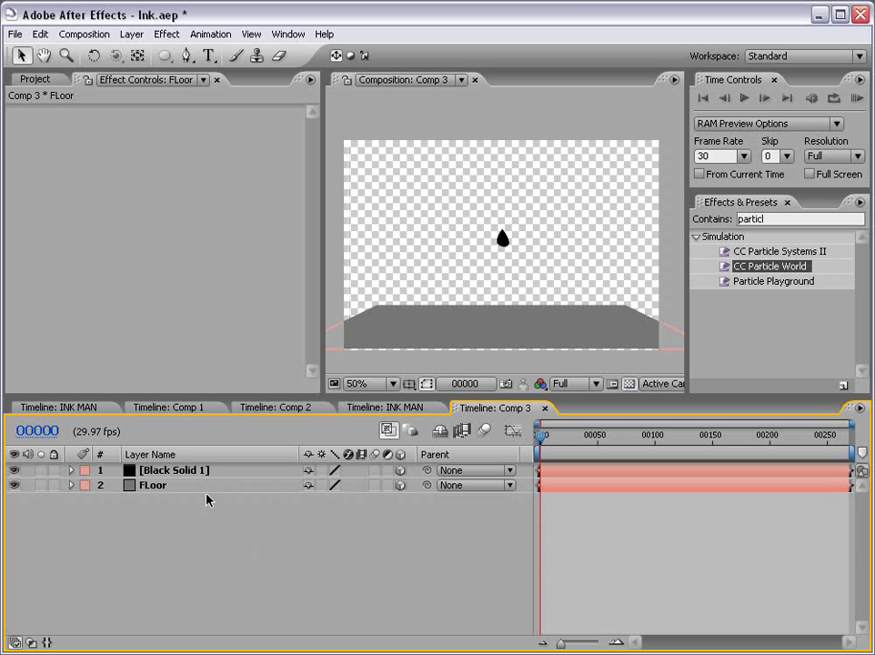
Step: Rename the black teardrop solid layer as DROP
{"action": "left_click", "coordinate": [173, 470]}
{"action": "key", "text": "Return"}
{"action": "type", "text": "DROP"}
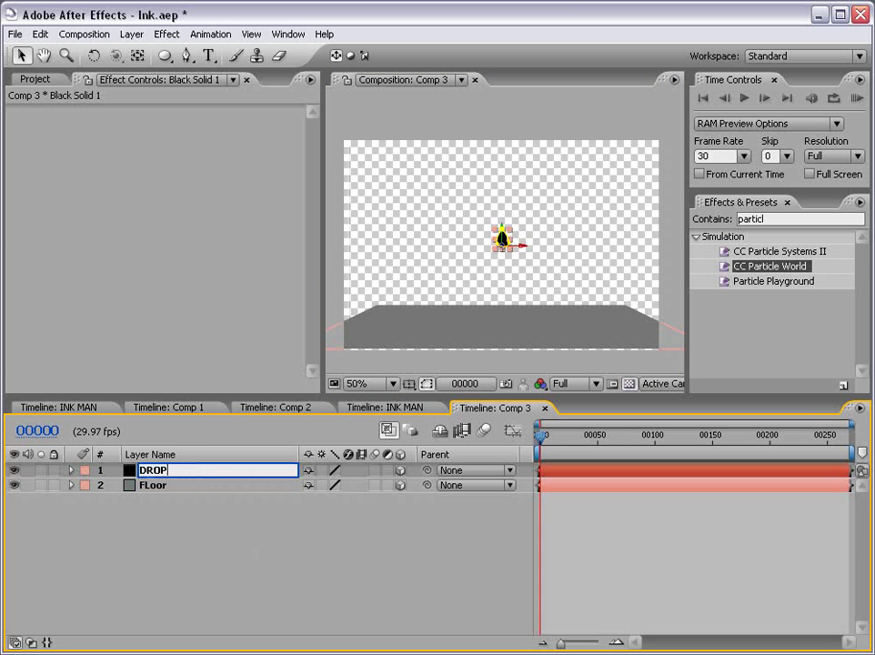
{"action": "key", "text": "Return"}
{"action": "left_click", "coordinate": [185, 523]}
Step: Keyframe the DROP layer's Position to fall from just above the frame at frame 0 to the floor at frame 24, and preview it
{"action": "left_click", "coordinate": [150, 472]}
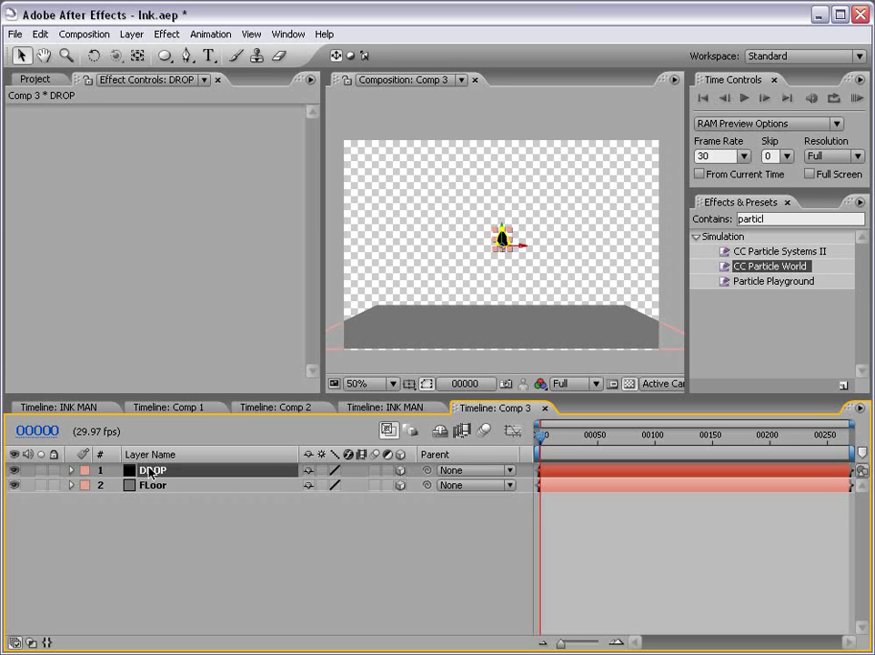
{"action": "key", "text": "p"}
{"action": "left_click", "coordinate": [117, 485]}
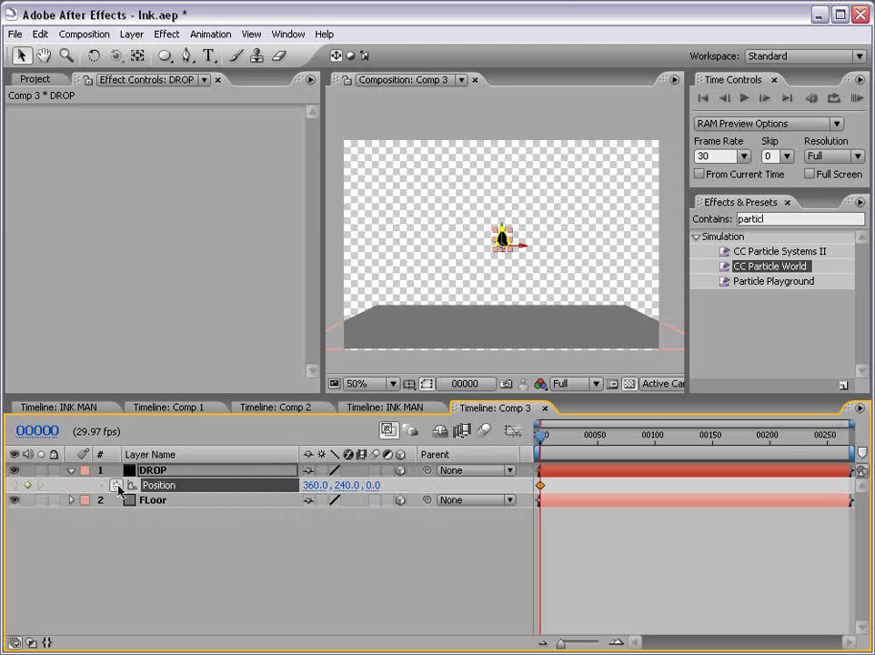
{"action": "left_click_drag", "start_coordinate": [501, 238], "coordinate": [501, 121]}
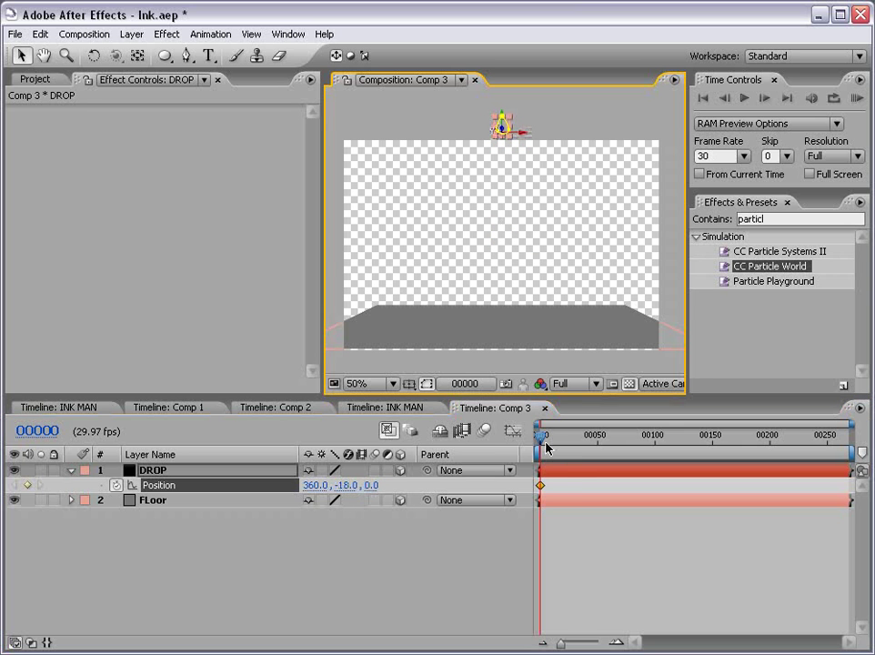
{"action": "left_click_drag", "start_coordinate": [542, 441], "coordinate": [567, 443]}
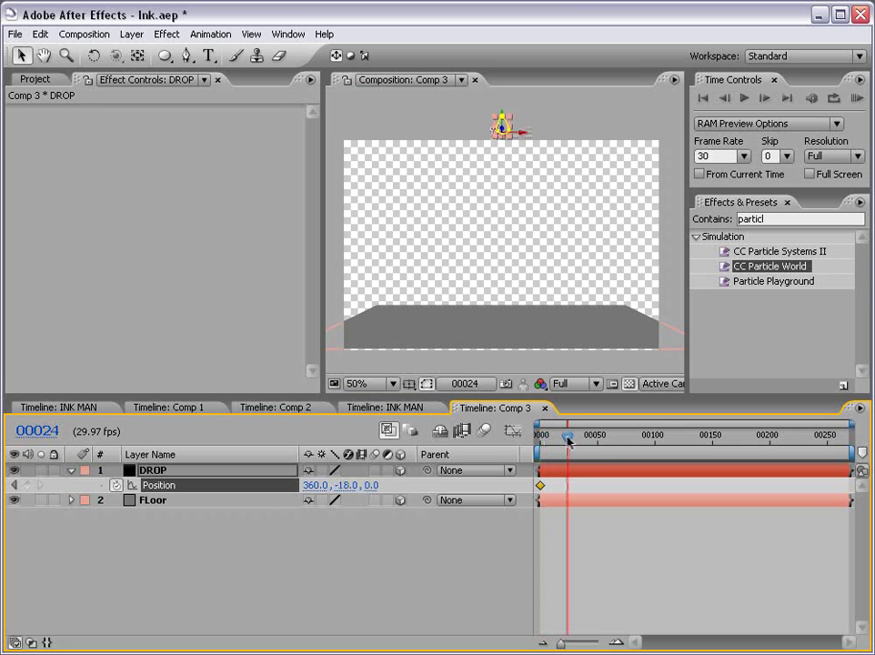
{"action": "left_click_drag", "start_coordinate": [501, 123], "coordinate": [470, 330]}
{"action": "left_click", "coordinate": [640, 568]}
{"action": "key", "text": "space"}
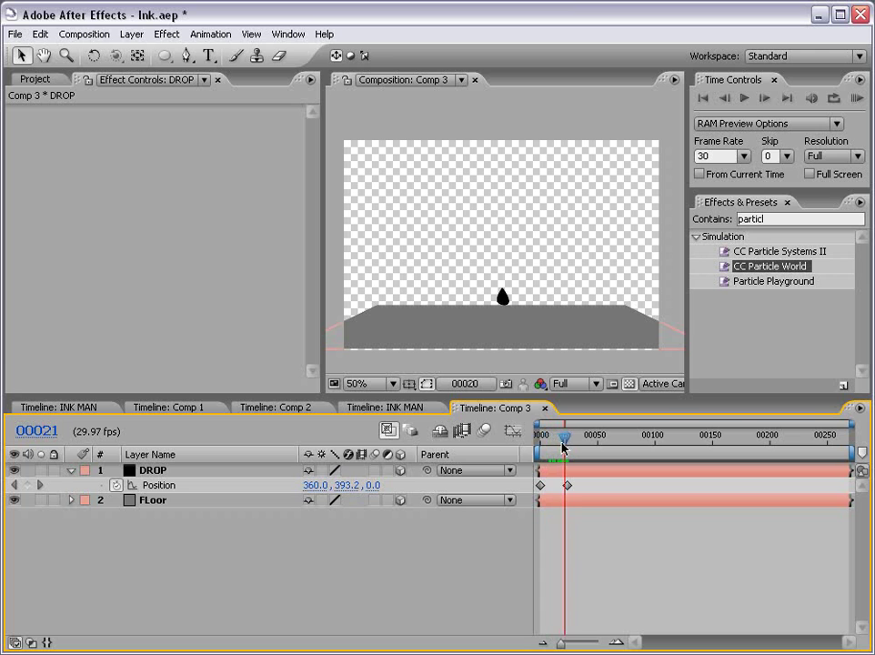
Step: Enable motion blur for the DROP layer and the composition, and preview the falling drop
{"action": "left_click", "coordinate": [376, 470]}
{"action": "left_click", "coordinate": [483, 431]}
{"action": "key", "text": "space"}
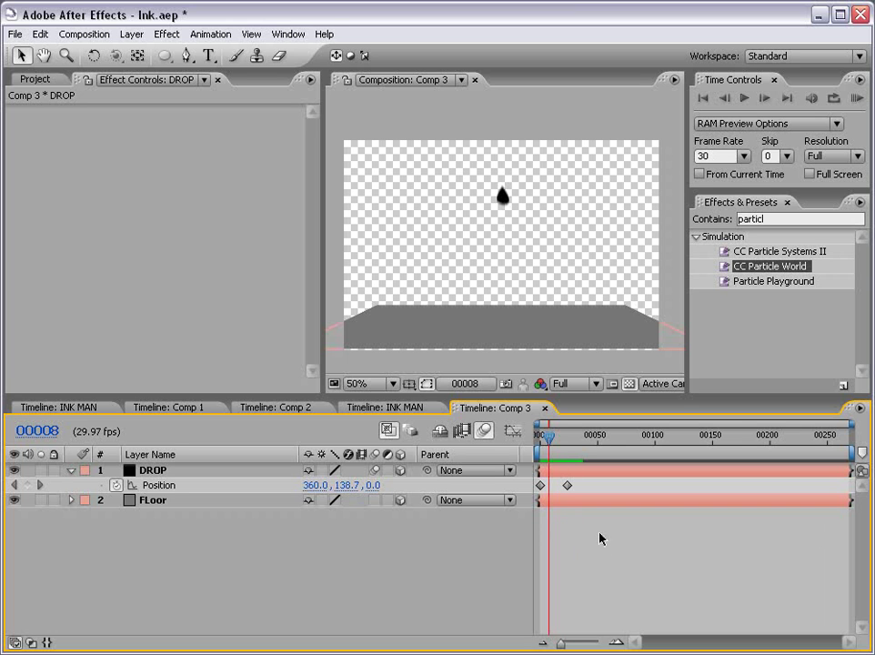
Step: Add the Ink (00128).psd splatter image to Comp 3 as the topmost layer
{"action": "left_click", "coordinate": [37, 79]}
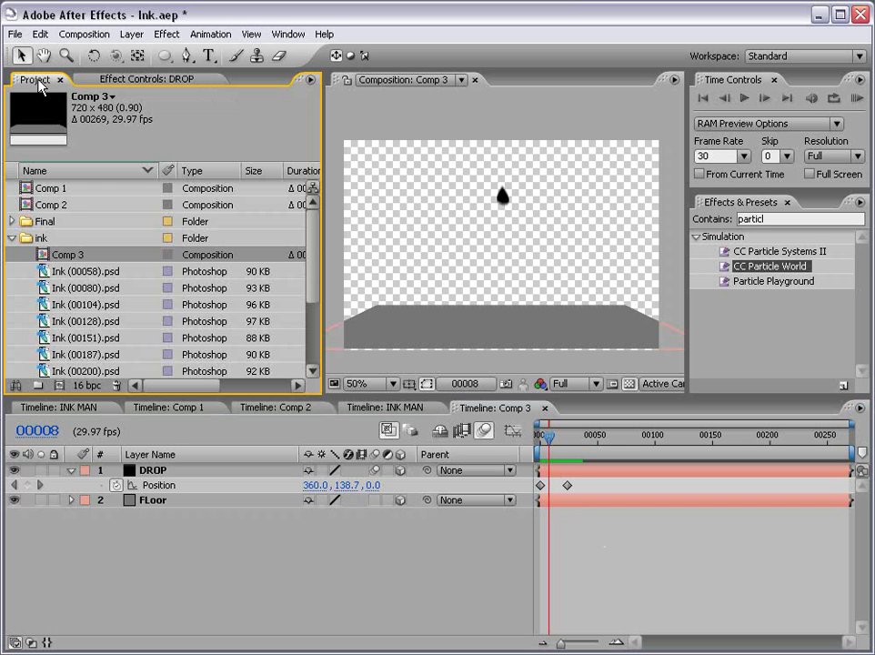
{"action": "left_click", "coordinate": [96, 321]}
{"action": "mouse_move", "coordinate": [85, 329]}
{"action": "left_mouse_down"}
{"action": "mouse_move", "coordinate": [69, 243]}
{"action": "mouse_move", "coordinate": [410, 282]}
{"action": "mouse_move", "coordinate": [504, 250]}
{"action": "mouse_move", "coordinate": [508, 277]}
{"action": "left_mouse_up"}
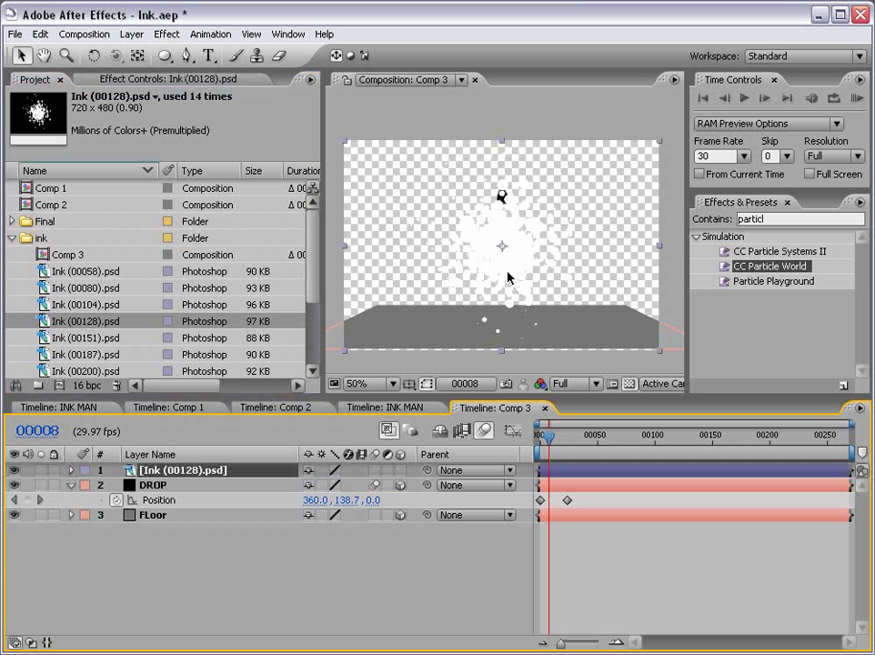
Step: Apply Hue/Saturation to the splatter layer with Colorize on and Colorize Lightness at -100 to turn the ink black
{"action": "left_click", "coordinate": [163, 35]}
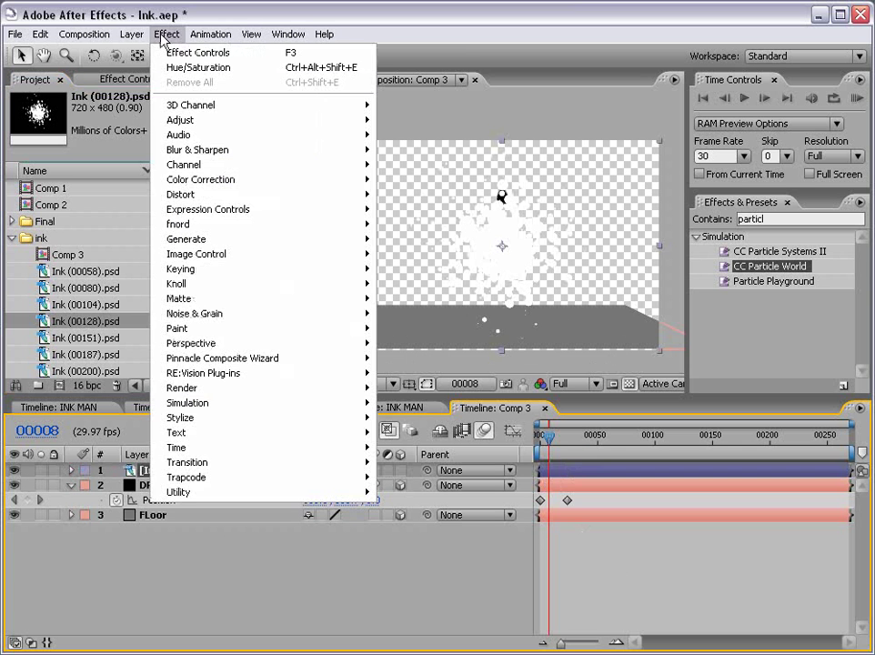
{"action": "mouse_move", "coordinate": [195, 179]}
{"action": "left_click", "coordinate": [442, 434]}
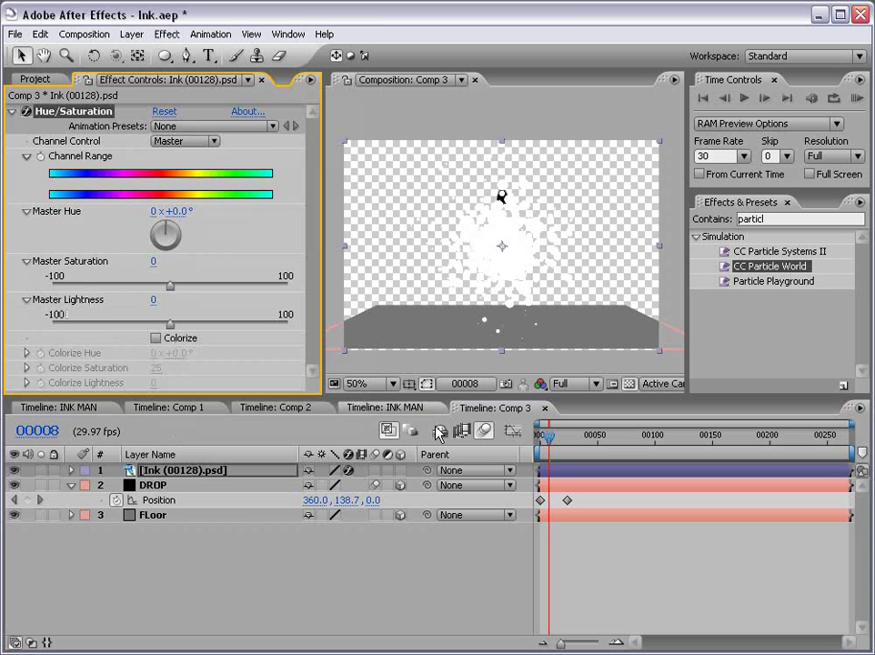
{"action": "left_click", "coordinate": [155, 338]}
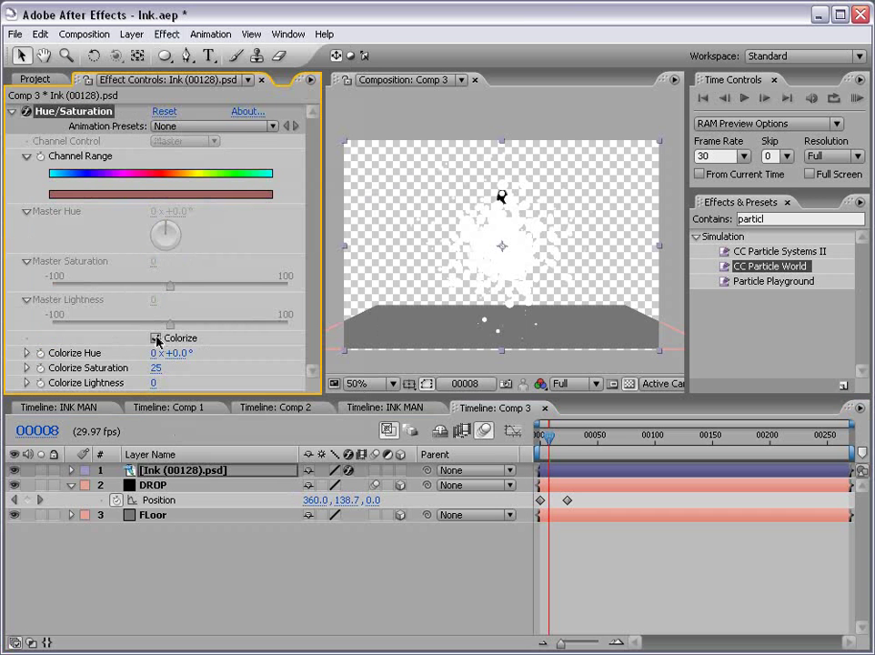
{"action": "left_click_drag", "start_coordinate": [153, 382], "coordinate": [55, 382]}
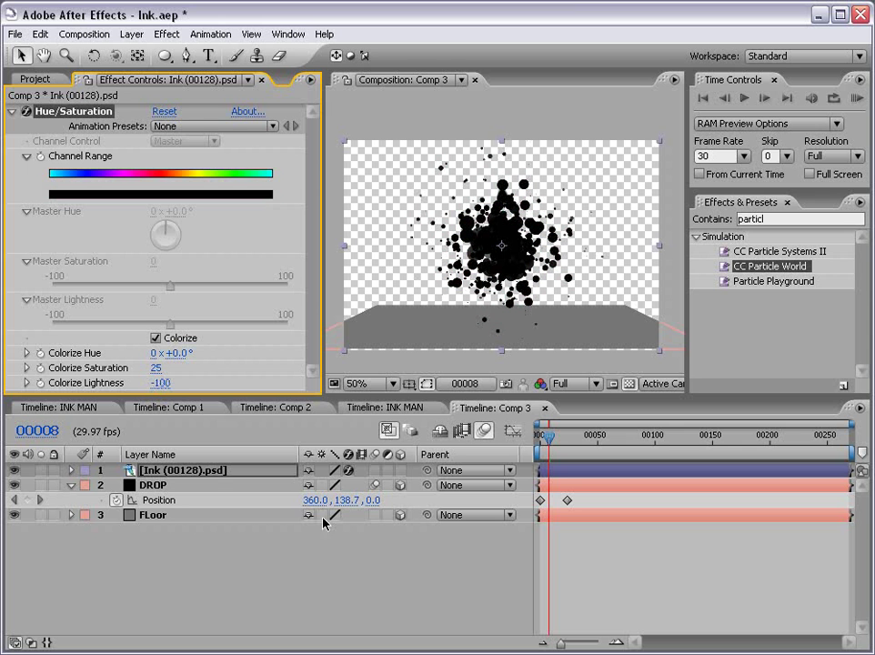
{"action": "left_click", "coordinate": [584, 578]}
Step: Make the splatter a 3D layer, rotate it flat about its X axis, and lower it onto the floor
{"action": "left_click", "coordinate": [573, 470]}
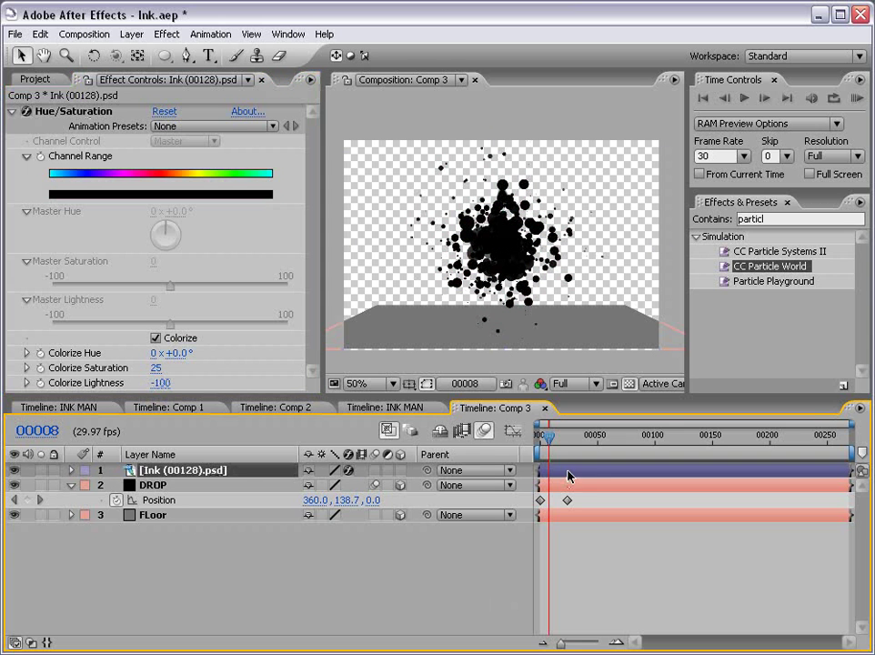
{"action": "left_click", "coordinate": [400, 470]}
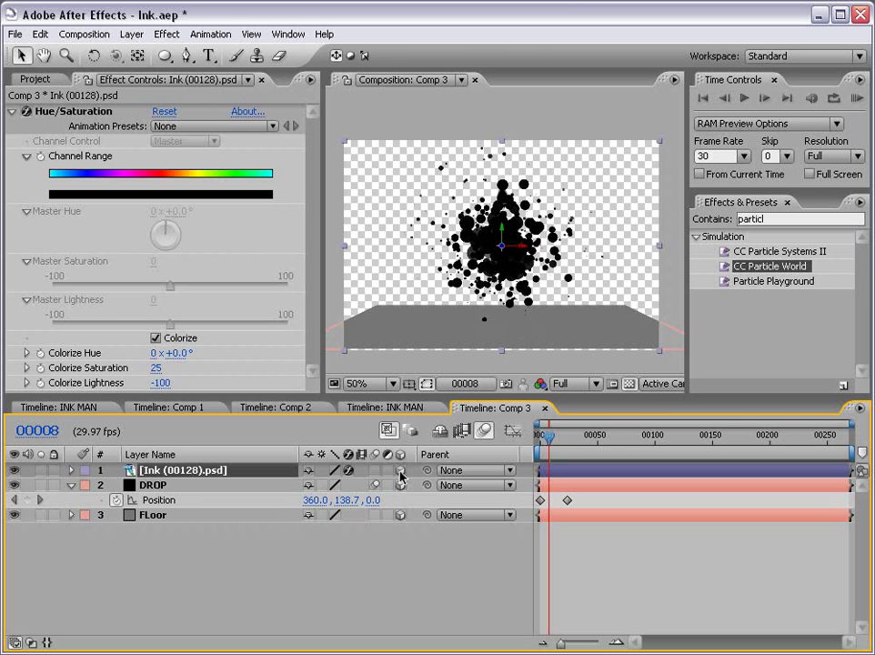
{"action": "left_click", "coordinate": [93, 55]}
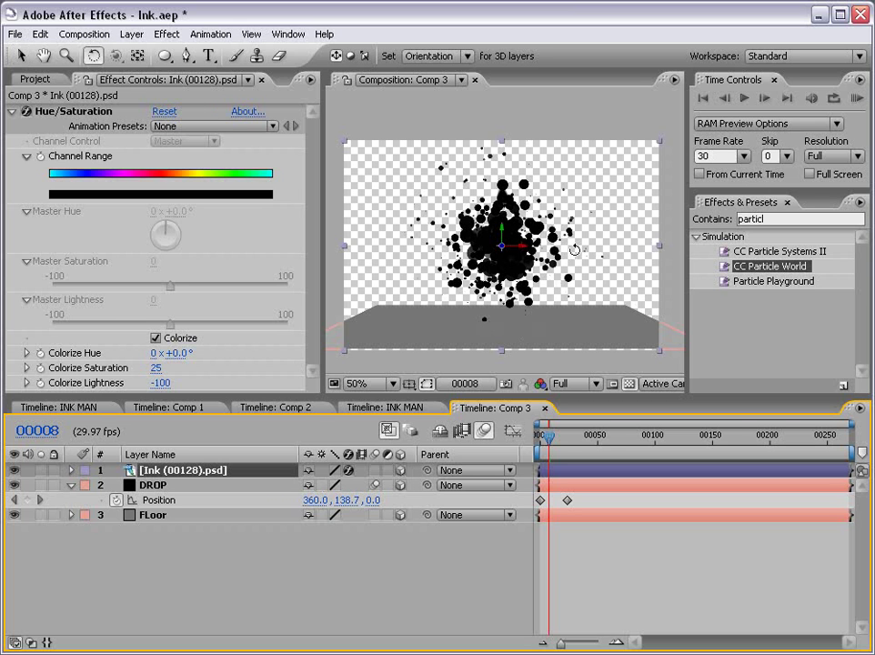
{"action": "mouse_move", "coordinate": [513, 247]}
{"action": "left_mouse_down"}
{"action": "mouse_move", "coordinate": [522, 234]}
{"action": "mouse_move", "coordinate": [513, 215]}
{"action": "left_mouse_up"}
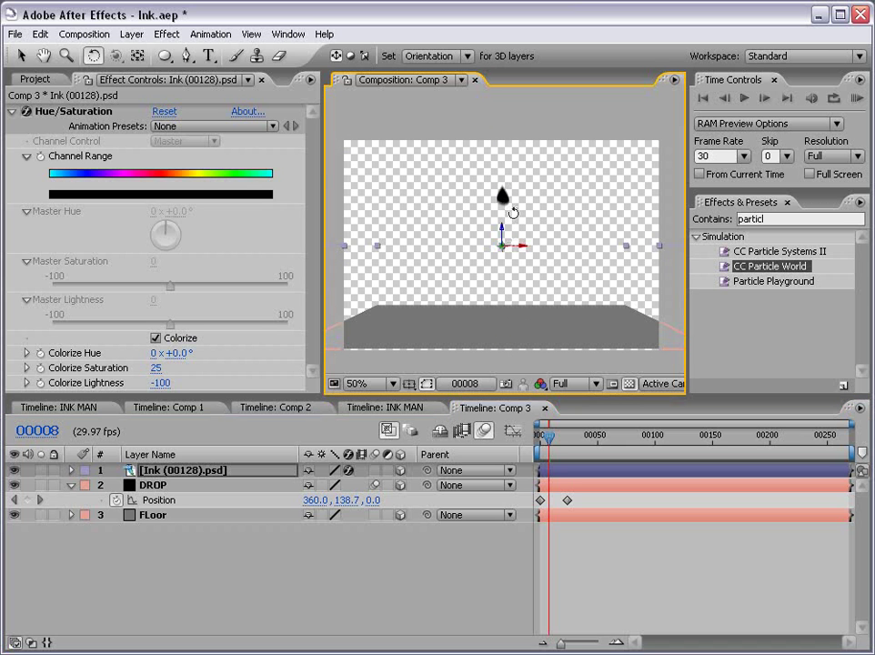
{"action": "key", "text": "v"}
{"action": "mouse_move", "coordinate": [501, 234]}
{"action": "left_mouse_down"}
{"action": "mouse_move", "coordinate": [502, 295]}
{"action": "mouse_move", "coordinate": [490, 315]}
{"action": "mouse_move", "coordinate": [491, 307]}
{"action": "left_mouse_up"}
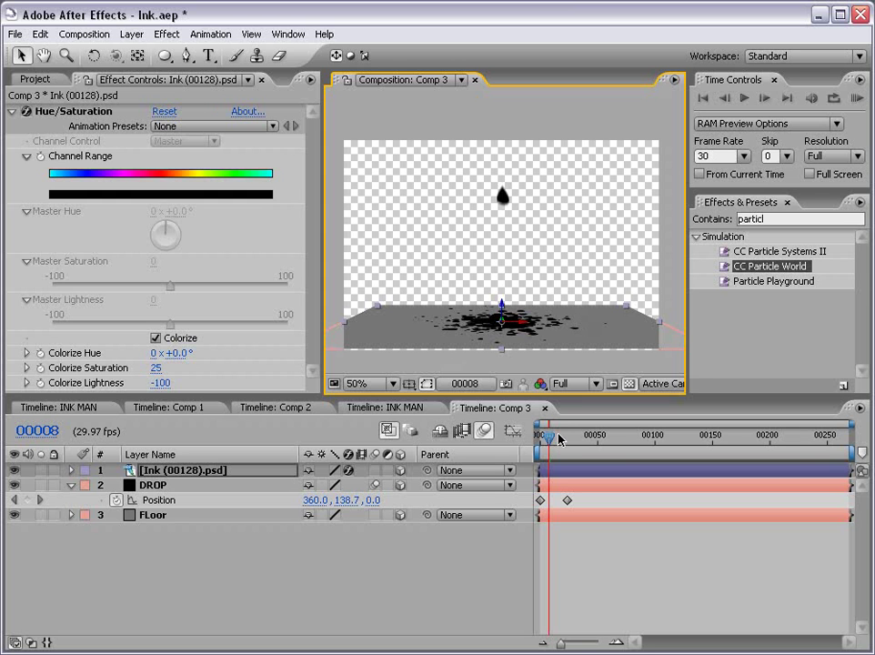
Step: Shift the splatter layer in time so it starts just before frame 23, as the drop reaches the floor
{"action": "left_click_drag", "start_coordinate": [549, 440], "coordinate": [568, 445]}
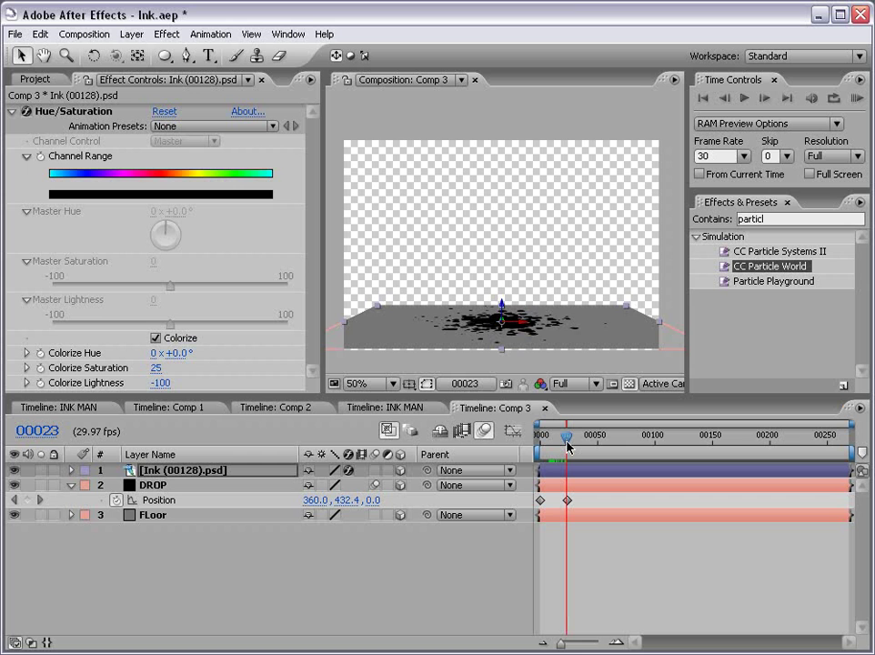
{"action": "key", "text": "h"}
{"action": "key", "text": "period"}
{"action": "left_click_drag", "start_coordinate": [505, 331], "coordinate": [507, 218]}
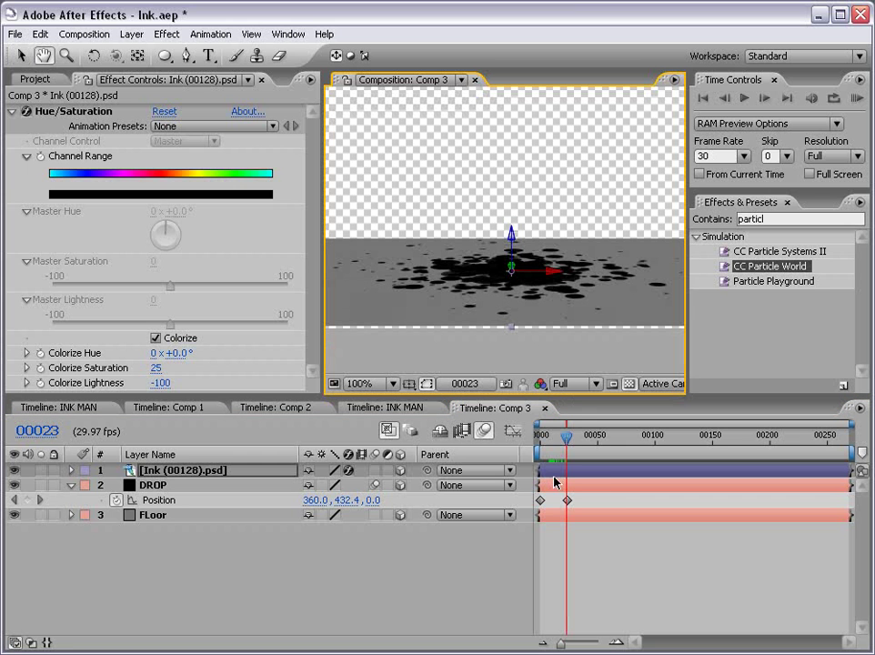
{"action": "left_click_drag", "start_coordinate": [555, 475], "coordinate": [581, 476]}
{"action": "key", "text": "v"}
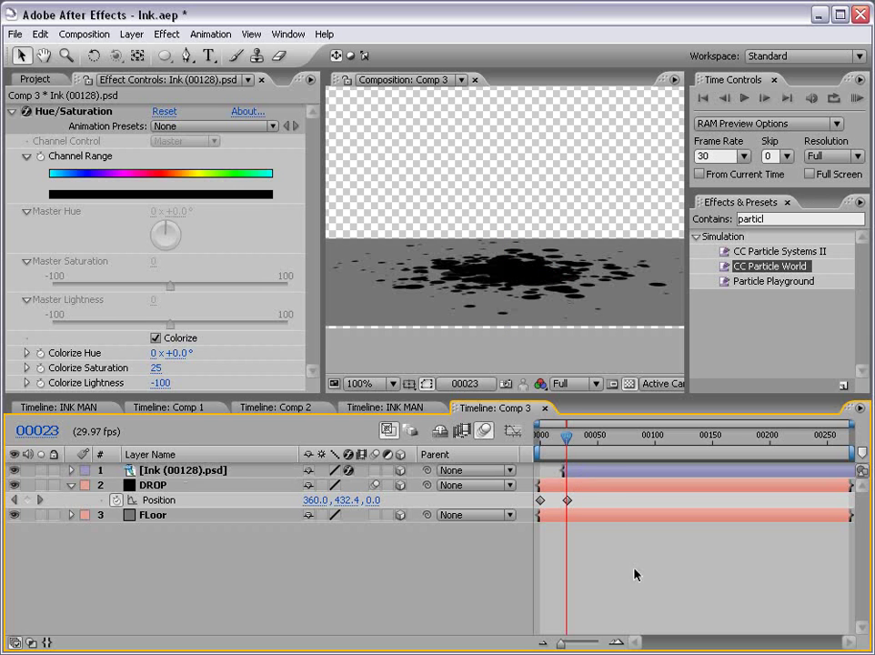
Step: Scale the Ink (00128).psd splatter layer down to 55%
{"action": "key", "text": "s"}
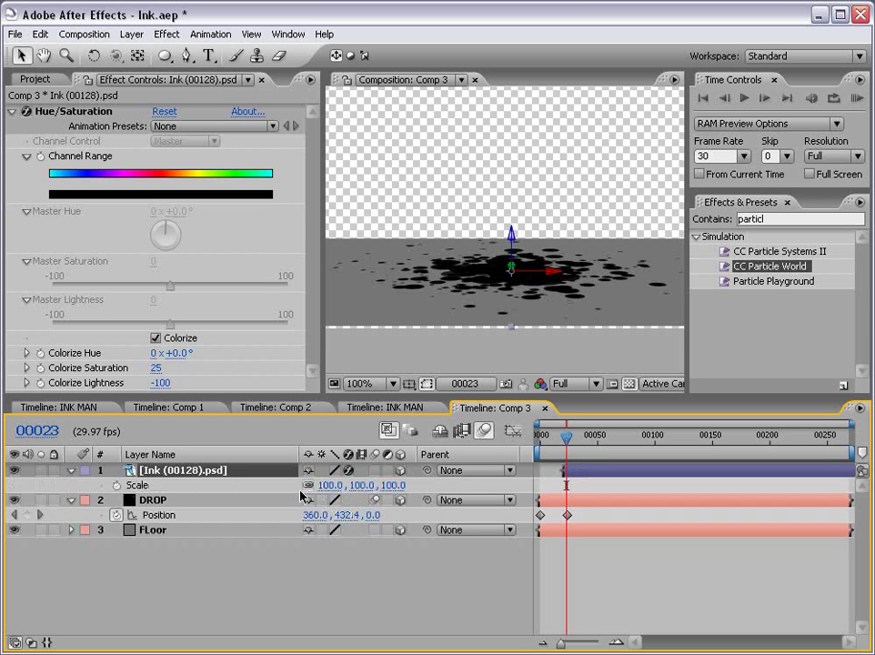
{"action": "left_click_drag", "start_coordinate": [332, 484], "coordinate": [289, 484]}
{"action": "left_click", "coordinate": [575, 565]}
{"action": "left_click_drag", "start_coordinate": [507, 238], "coordinate": [514, 250]}
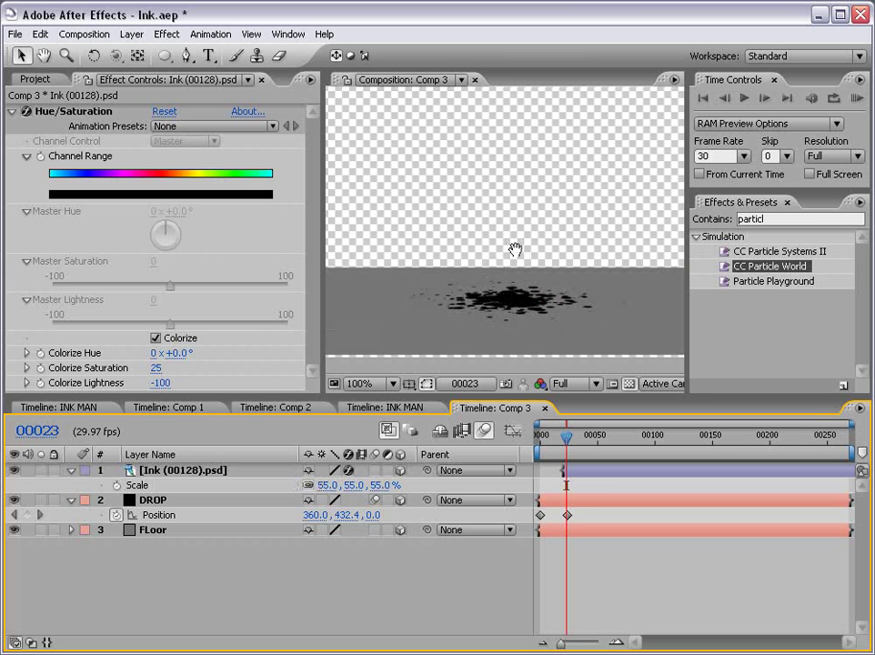
Step: Turn off 3D for the splatter layer and draw an elliptical mask around the dense centre of the ink
{"action": "left_click", "coordinate": [578, 473]}
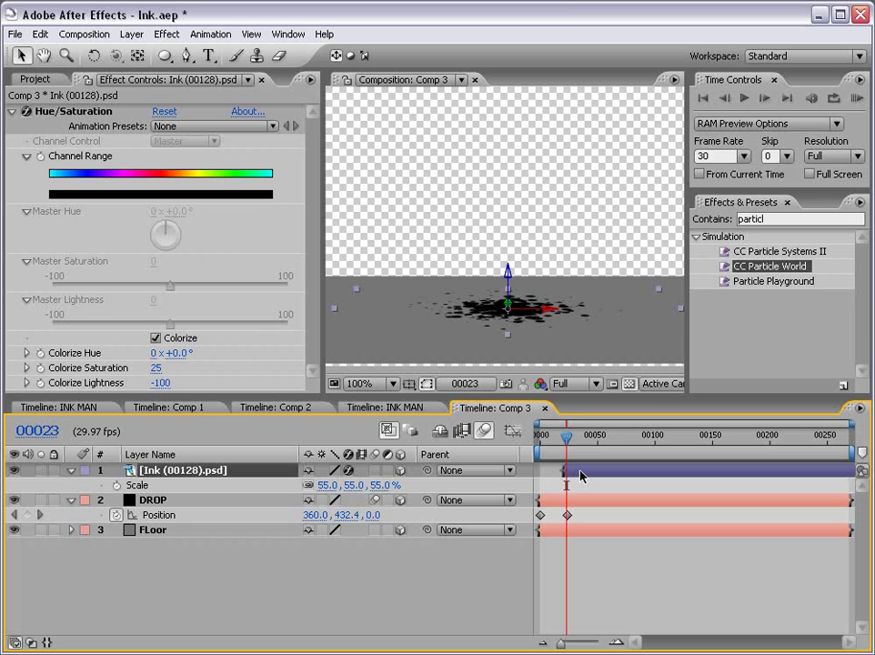
{"action": "left_click_drag", "start_coordinate": [166, 56], "coordinate": [187, 73]}
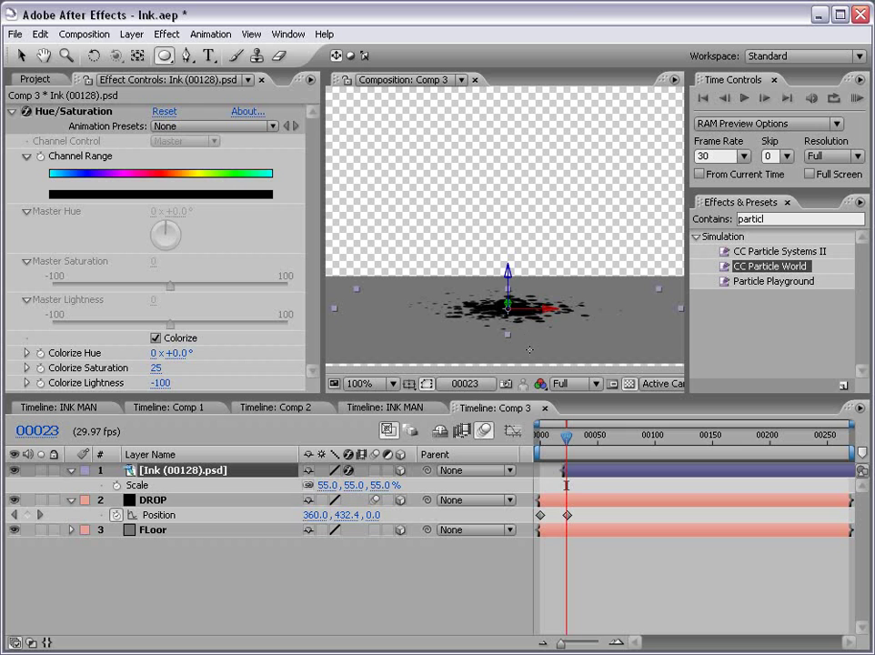
{"action": "left_click", "coordinate": [400, 470]}
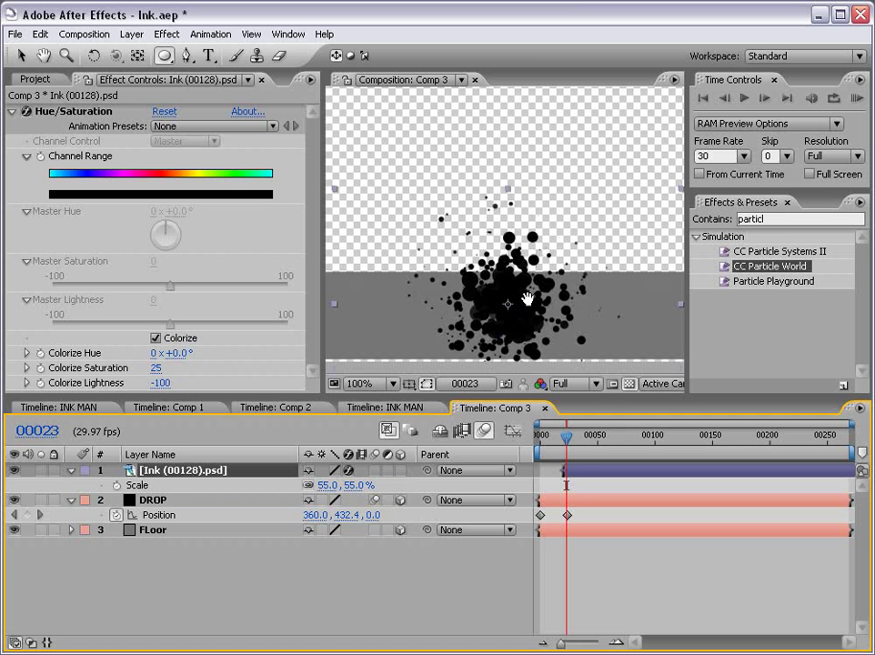
{"action": "scroll", "coordinate": [505, 183], "scroll_direction": "up", "scroll_amount": 1}
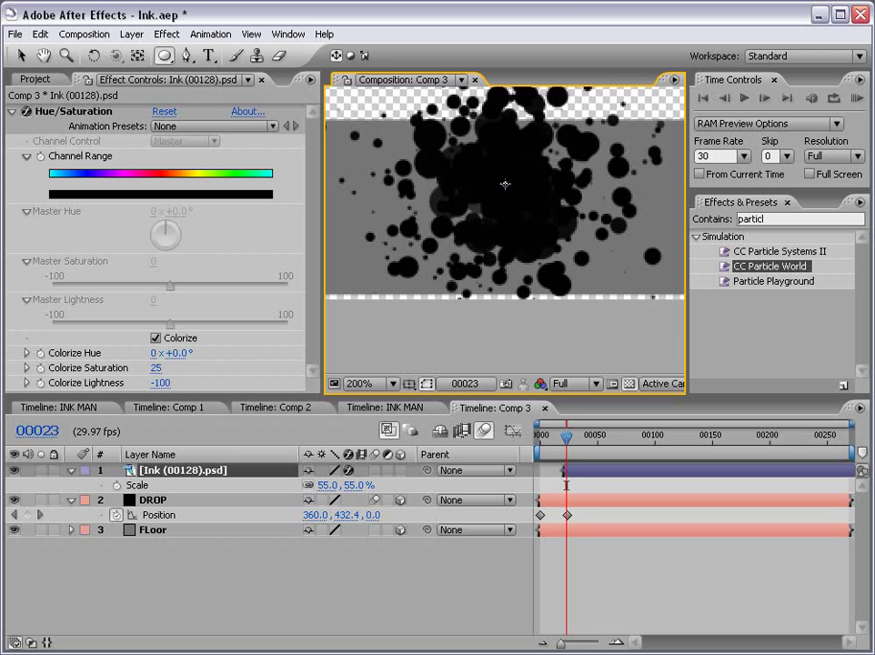
{"action": "mouse_move", "coordinate": [505, 183]}
{"action": "left_mouse_down"}
{"action": "mouse_move", "coordinate": [598, 297]}
{"action": "mouse_move", "coordinate": [570, 278]}
{"action": "left_mouse_up"}
Step: Add points to the elliptical mask with the Pen tool and pull its edges inward to form an irregular splat outline
{"action": "left_click_drag", "start_coordinate": [187, 55], "coordinate": [223, 58]}
{"action": "left_click", "coordinate": [537, 235]}
{"action": "left_click_drag", "start_coordinate": [536, 240], "coordinate": [517, 219]}
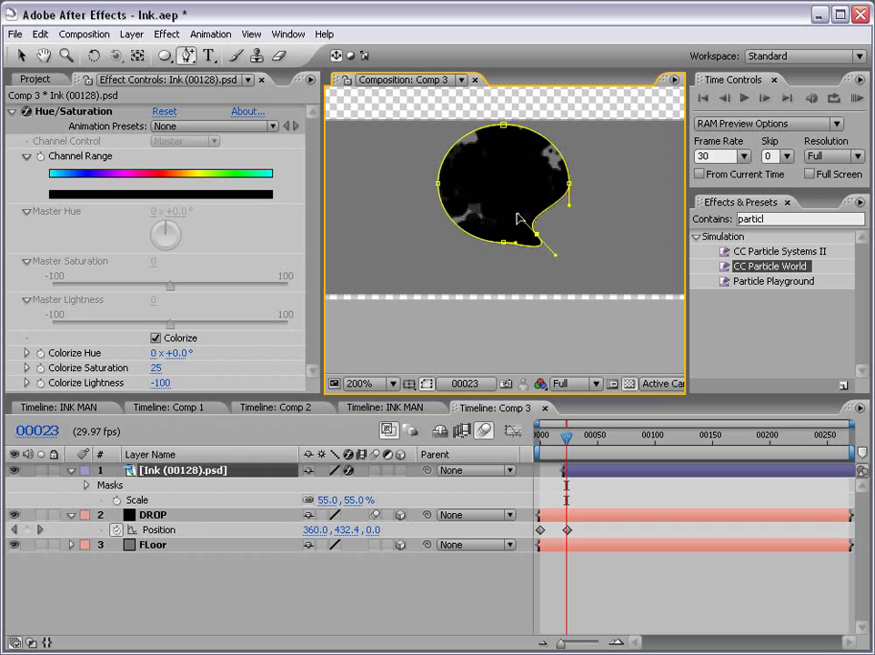
{"action": "left_click_drag", "start_coordinate": [461, 139], "coordinate": [480, 184]}
{"action": "left_click_drag", "start_coordinate": [548, 139], "coordinate": [511, 169]}
{"action": "left_click", "coordinate": [632, 595]}
Step: Reduce the splatter layer's Mask Expansion to -43 pixels at frame 23 and set a keyframe for it
{"action": "key", "text": "comma"}
{"action": "key", "text": "h"}
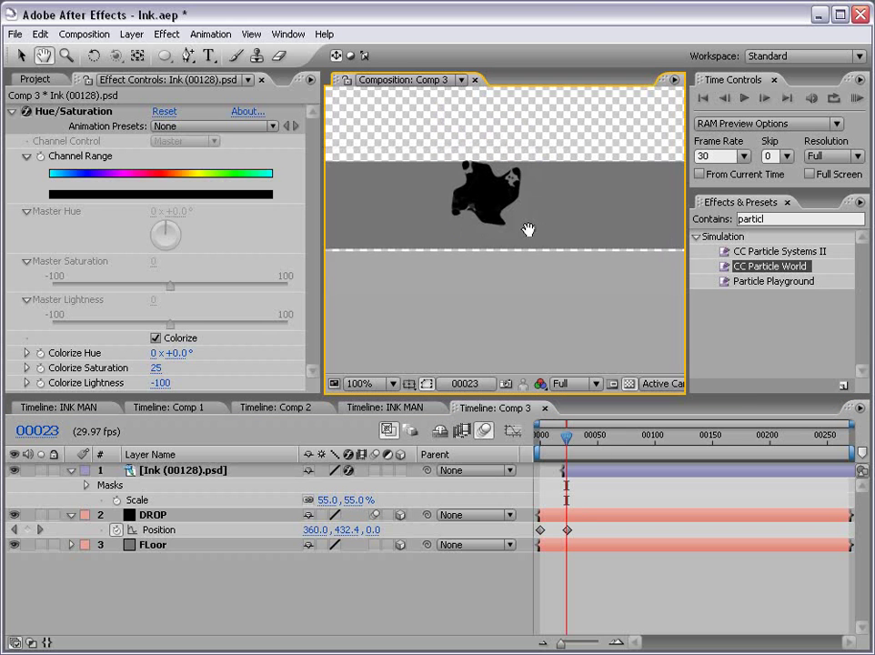
{"action": "left_click_drag", "start_coordinate": [527, 229], "coordinate": [470, 248]}
{"action": "key", "text": "period"}
{"action": "key", "text": "comma"}
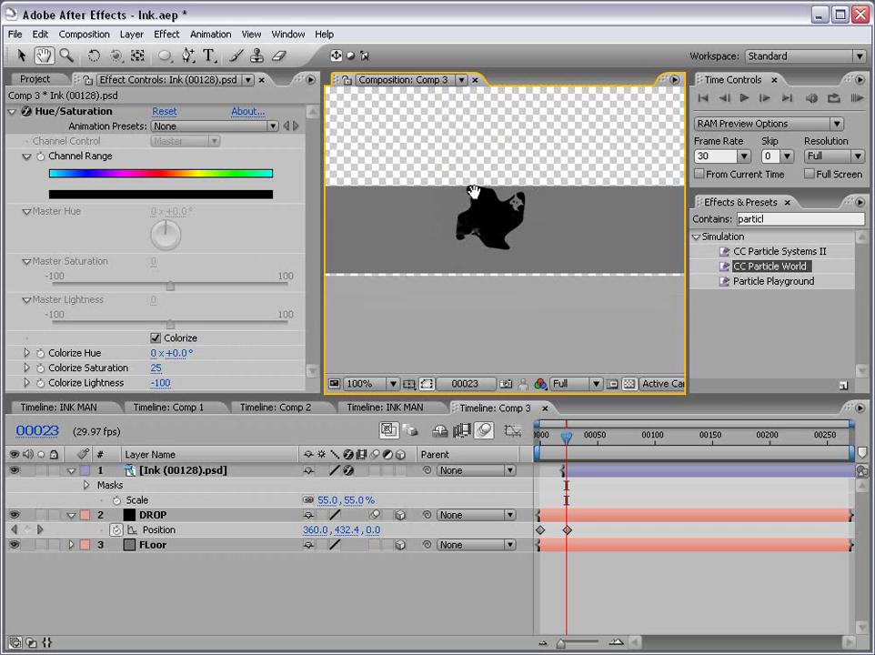
{"action": "left_click", "coordinate": [593, 472]}
{"action": "key", "text": "g"}
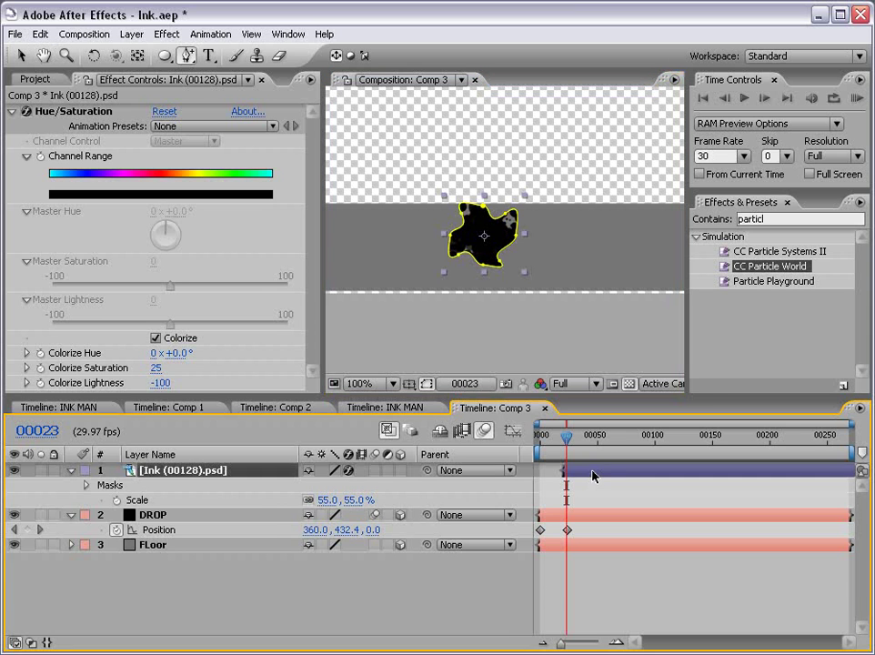
{"action": "key", "text": "m"}
{"action": "key", "text": "m"}
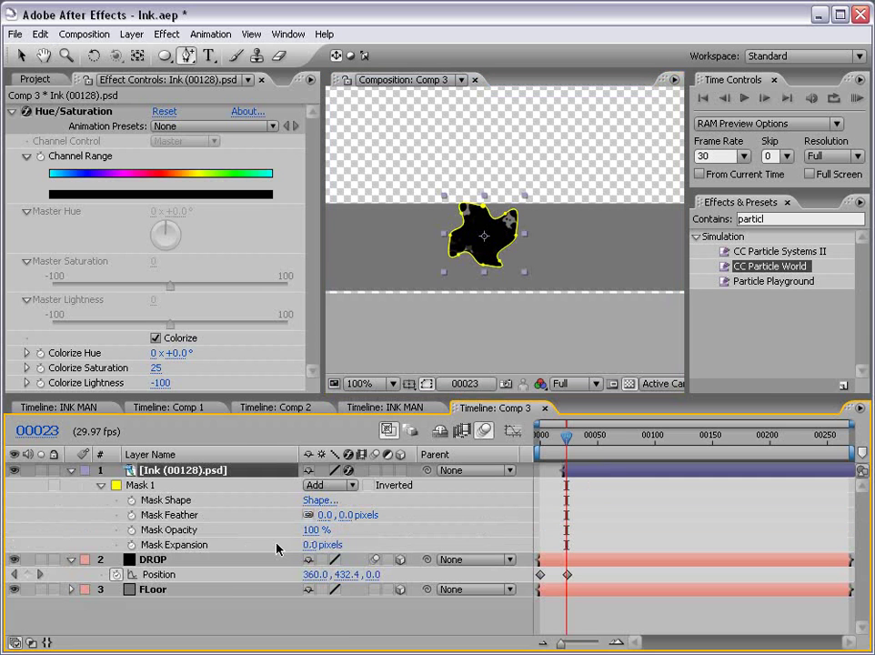
{"action": "left_click_drag", "start_coordinate": [317, 544], "coordinate": [274, 546]}
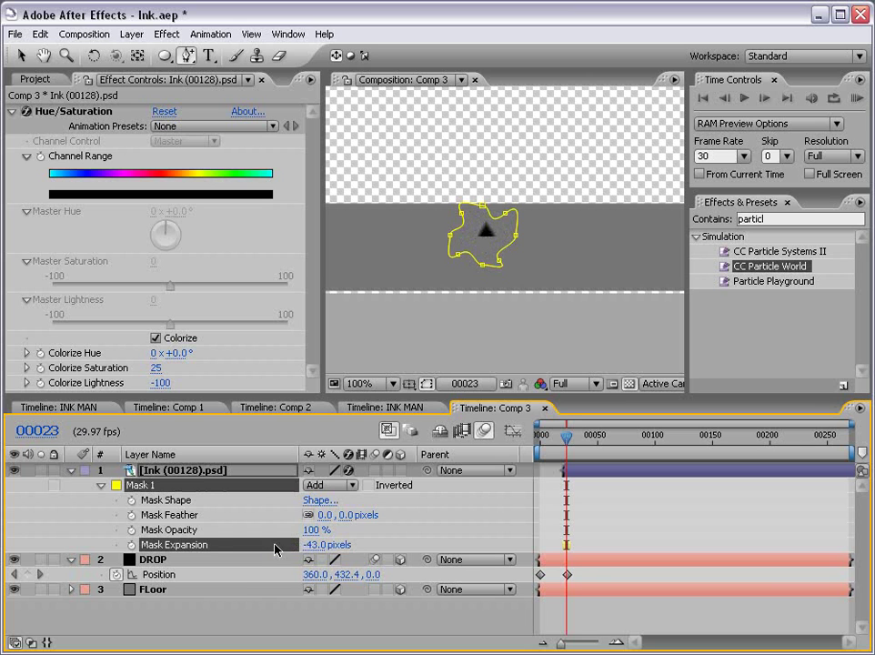
{"action": "left_click", "coordinate": [131, 544]}
Step: Expand the splatter mask to 175 pixels at frame 30 so the ink bursts outward from its centre
{"action": "key", "text": "Page_Down"}
{"action": "key", "text": "Page_Down"}
{"action": "key", "text": "Page_Down"}
{"action": "key", "text": "Page_Down"}
{"action": "key", "text": "Page_Down"}
{"action": "key", "text": "Page_Down"}
{"action": "key", "text": "Page_Down"}
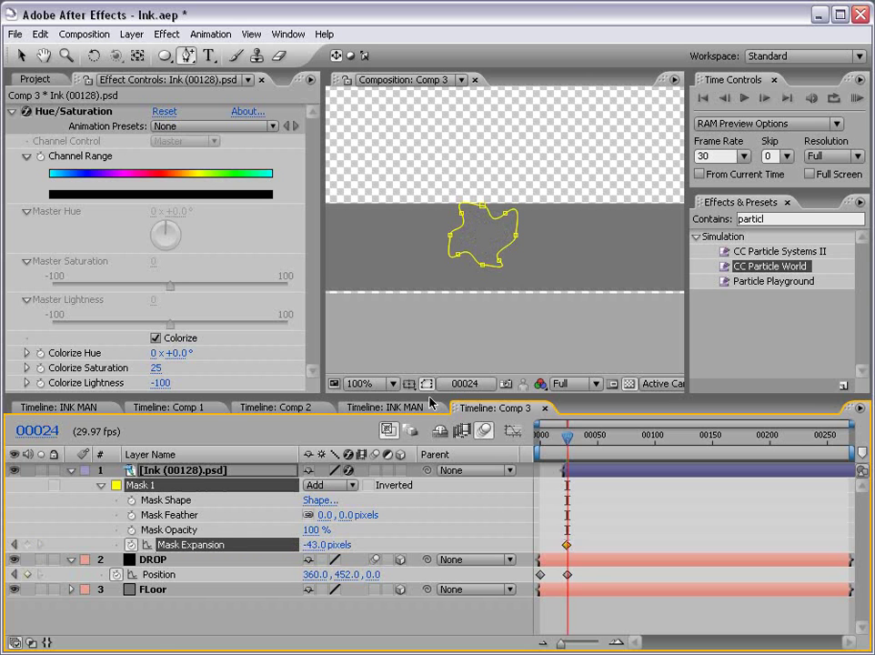
{"action": "left_click_drag", "start_coordinate": [309, 543], "coordinate": [458, 524]}
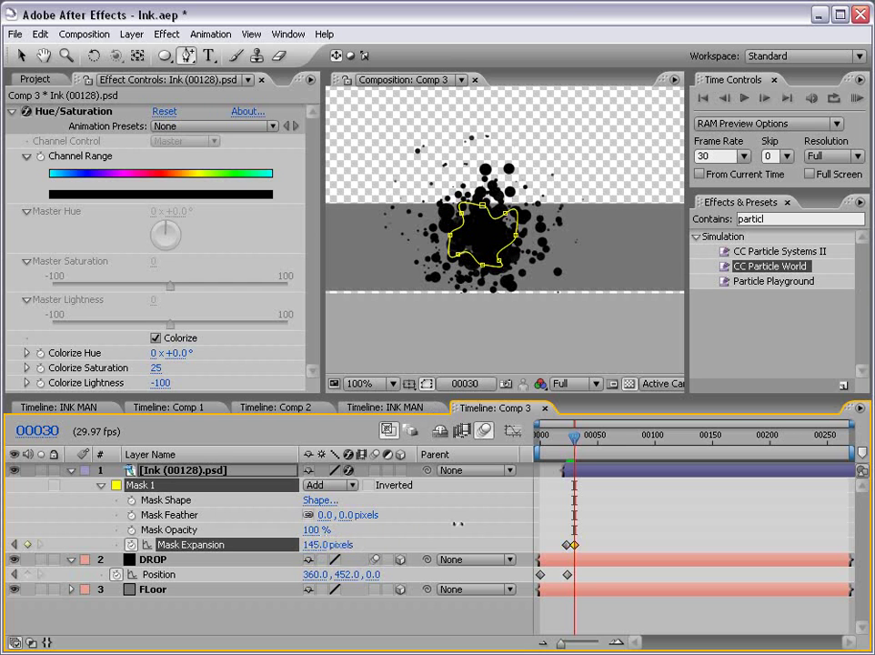
{"action": "mouse_move", "coordinate": [574, 441]}
{"action": "left_mouse_down"}
{"action": "mouse_move", "coordinate": [561, 441]}
{"action": "mouse_move", "coordinate": [571, 439]}
{"action": "left_mouse_up"}
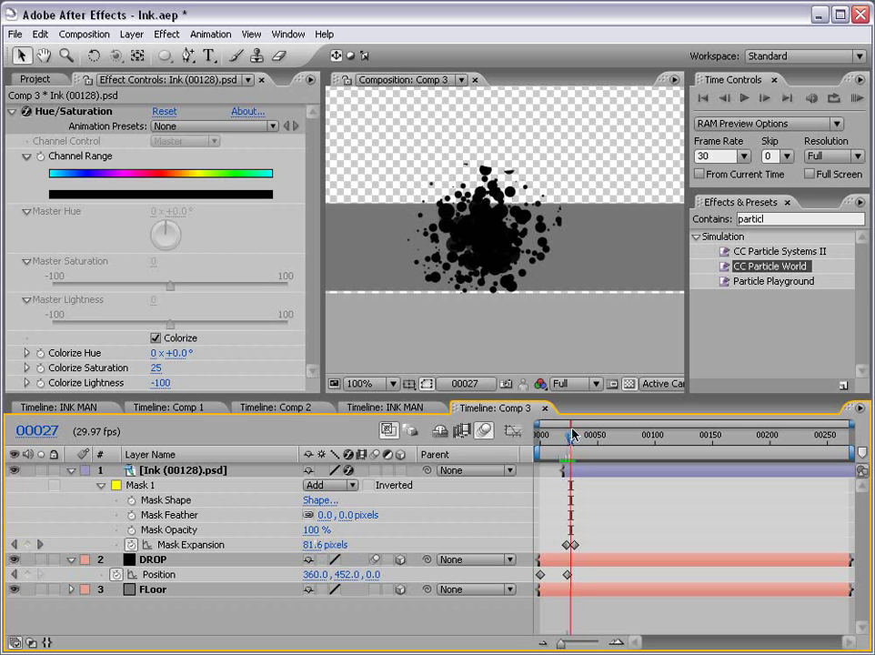
Step: Make the splatter layer 3D again and rotate it about its X axis to lie flat on the floor
{"action": "left_click", "coordinate": [400, 470]}
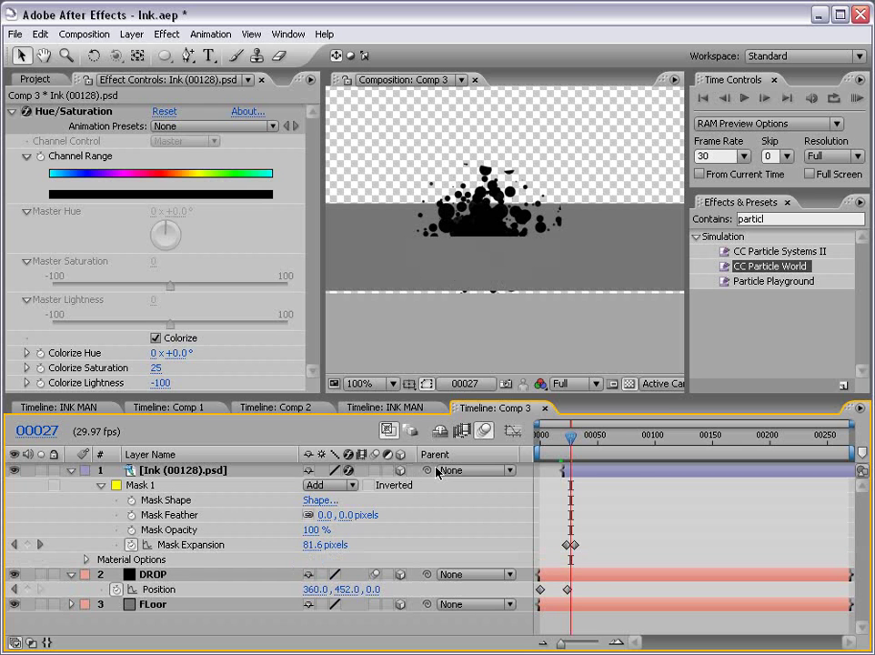
{"action": "left_click", "coordinate": [576, 471]}
{"action": "key", "text": "w"}
{"action": "left_click_drag", "start_coordinate": [505, 236], "coordinate": [502, 202]}
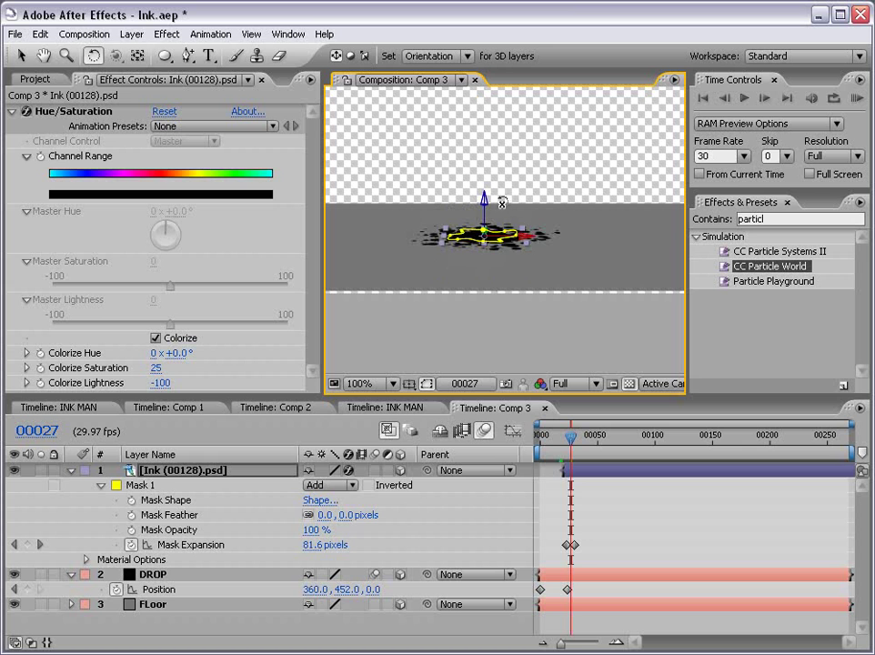
{"action": "left_click", "coordinate": [601, 508]}
Step: Shift the splatter layer two frames earlier so the burst is already spreading at frame 23
{"action": "mouse_move", "coordinate": [571, 441]}
{"action": "left_mouse_down"}
{"action": "mouse_move", "coordinate": [559, 441]}
{"action": "mouse_move", "coordinate": [567, 451]}
{"action": "left_mouse_up"}
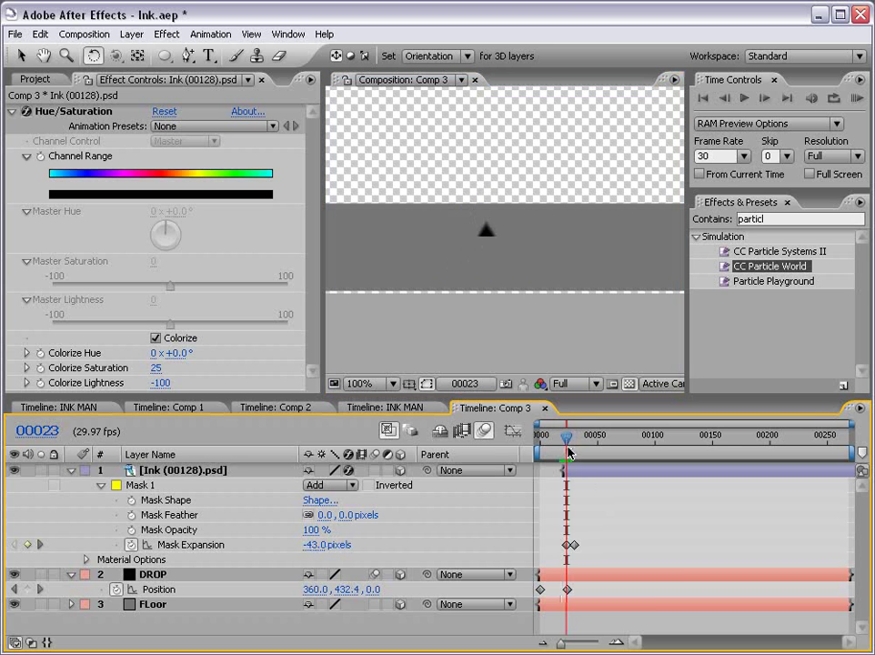
{"action": "key", "text": "equal"}
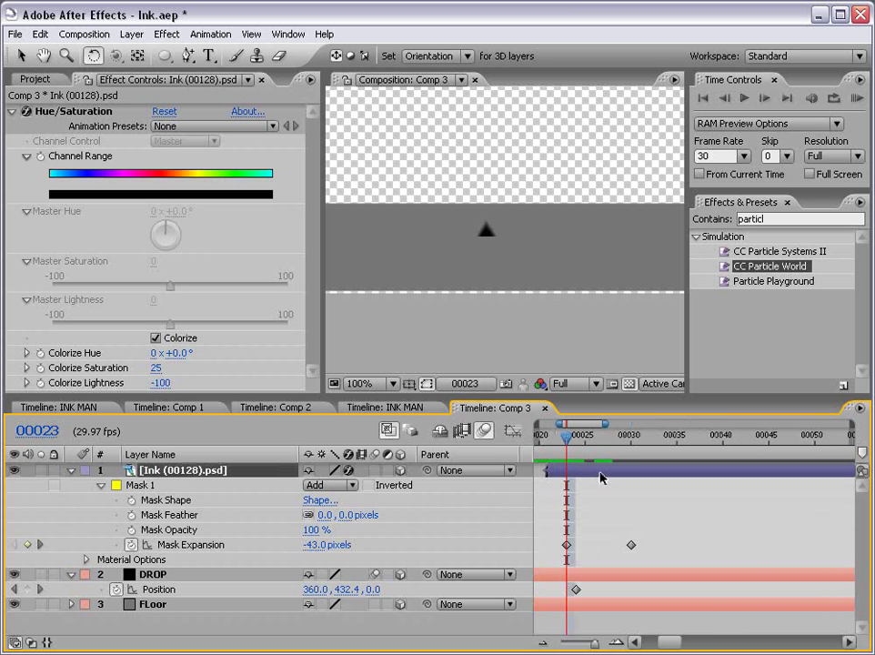
{"action": "left_click", "coordinate": [595, 476]}
{"action": "left_click_drag", "start_coordinate": [596, 477], "coordinate": [586, 476]}
{"action": "left_click", "coordinate": [586, 505]}
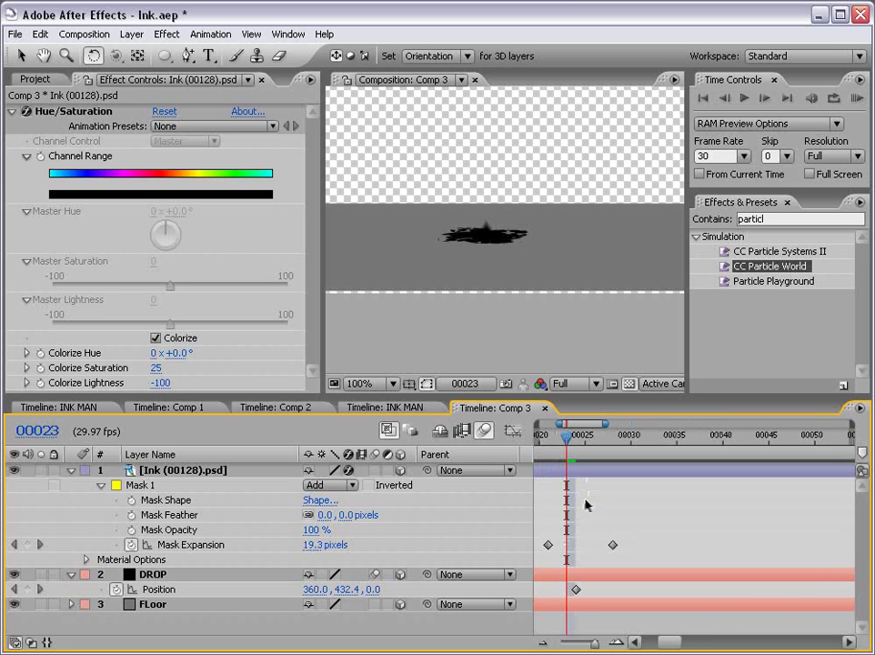
Step: Step through the impact frames and play the animation in an enlarged composition view to check the splash timing
{"action": "key", "text": "Page_Up"}
{"action": "key", "text": "Page_Down"}
{"action": "key", "text": "Page_Down"}
{"action": "key", "text": "grave"}
{"action": "scroll", "coordinate": [489, 226], "scroll_direction": "up", "scroll_amount": 2}
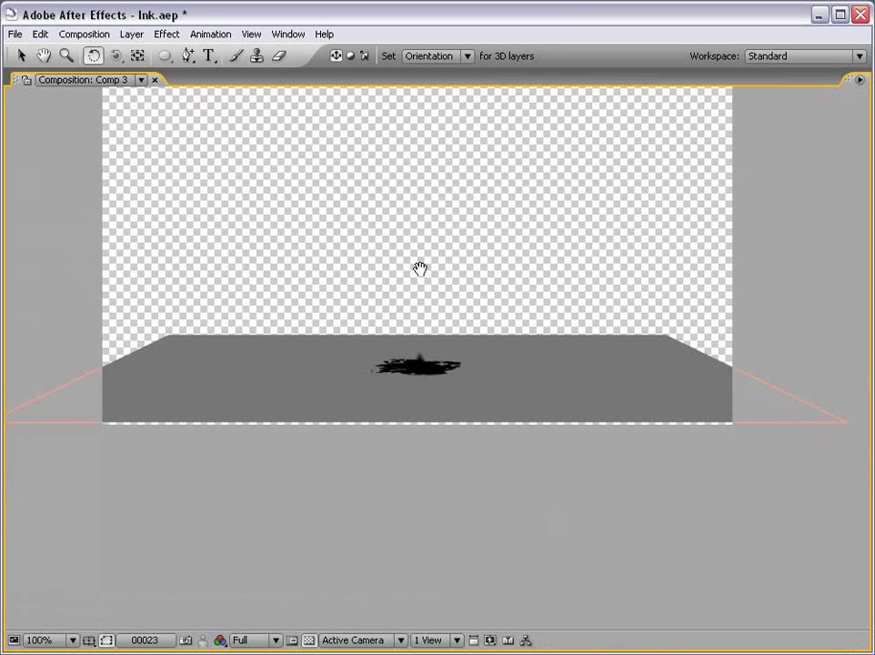
{"action": "left_click_drag", "start_coordinate": [420, 267], "coordinate": [418, 298]}
{"action": "key", "text": "space"}
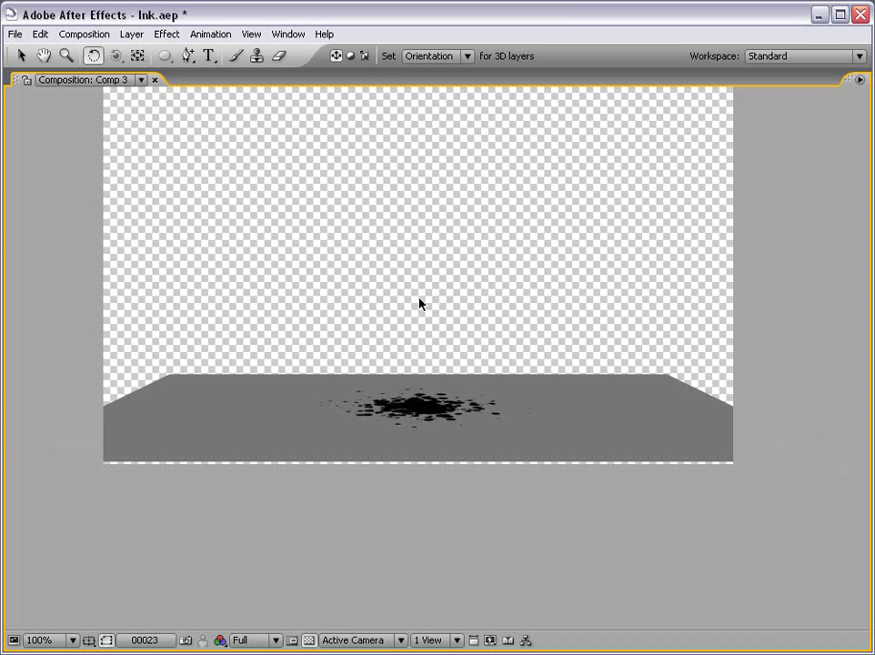
{"action": "key", "text": "space"}
{"action": "key", "text": "grave"}
Step: Add a camera layer with the 35mm preset to the composition
{"action": "left_click", "coordinate": [130, 35]}
{"action": "mouse_move", "coordinate": [333, 53]}
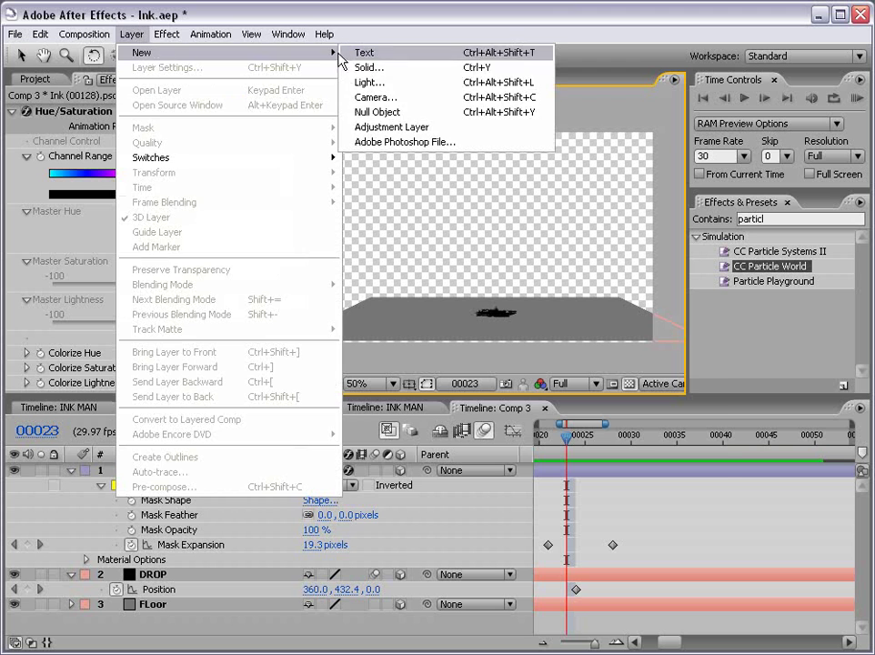
{"action": "left_click", "coordinate": [375, 97]}
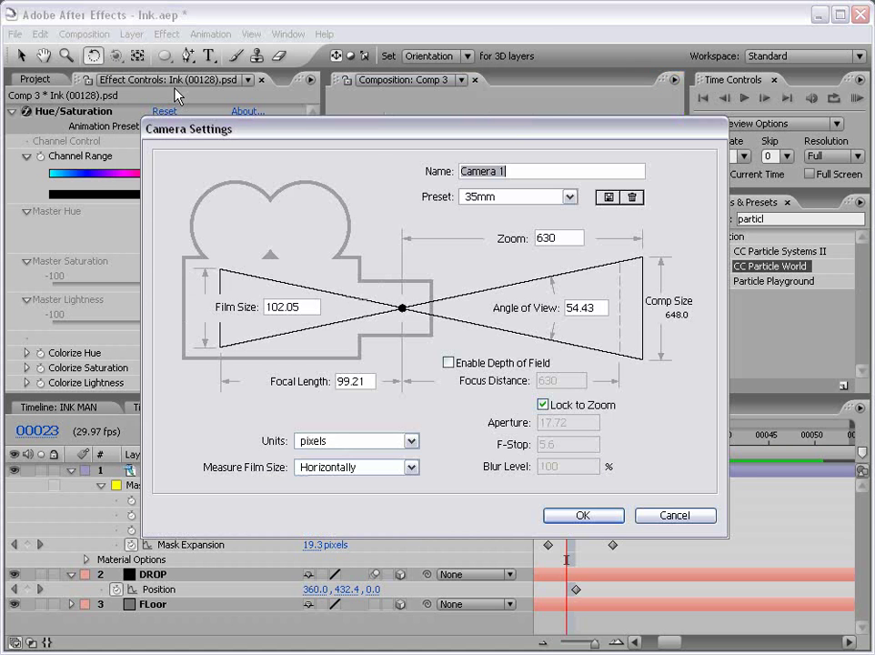
{"action": "left_click", "coordinate": [556, 513]}
Step: Orbit the camera to an angled view of the floor at frame 0 and keyframe its Position
{"action": "left_click", "coordinate": [116, 56]}
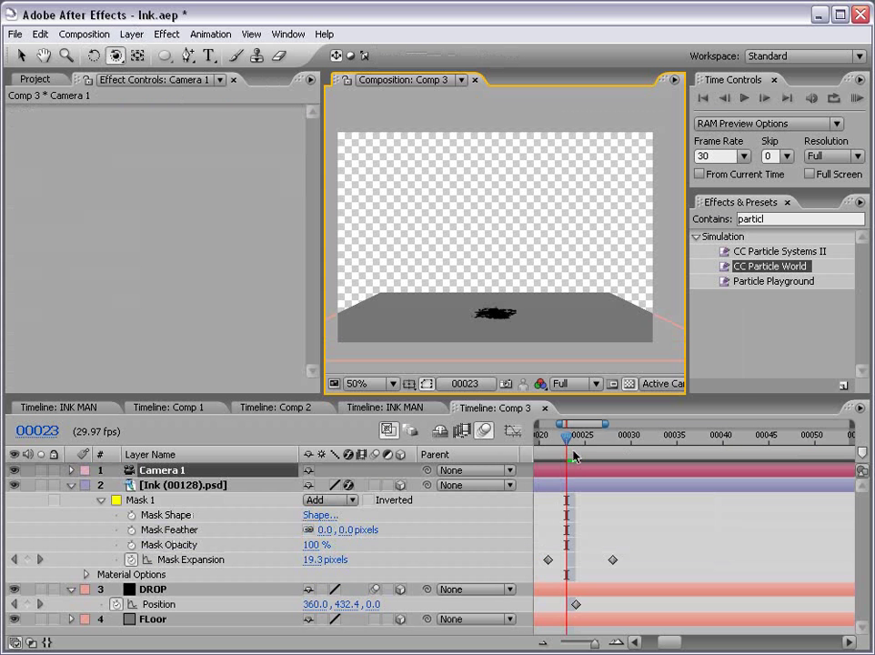
{"action": "key", "text": "minus"}
{"action": "key", "text": "Page_Up"}
{"action": "key", "text": "Home"}
{"action": "key", "text": "minus"}
{"action": "key", "text": "minus"}
{"action": "key", "text": "minus"}
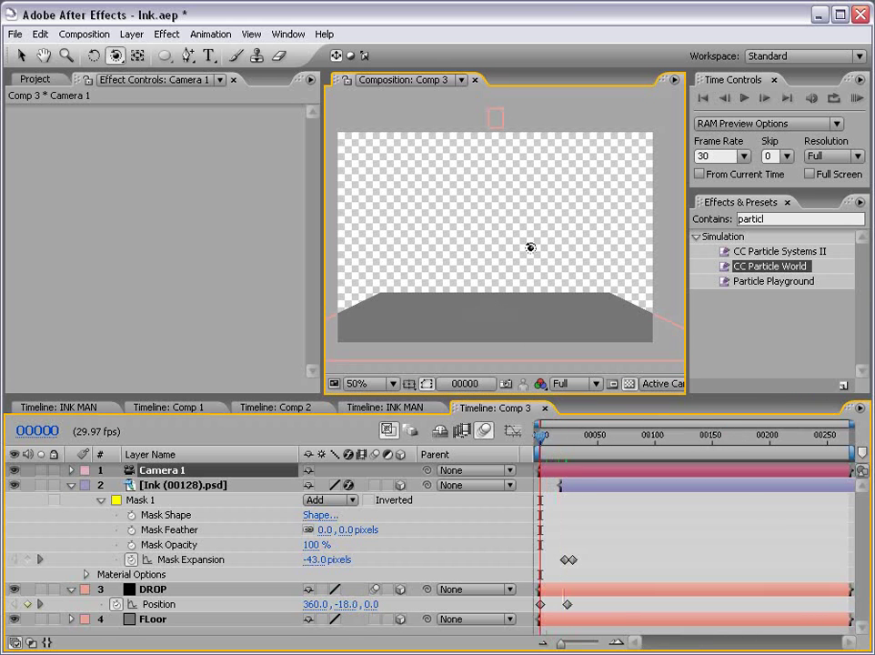
{"action": "left_click_drag", "start_coordinate": [529, 246], "coordinate": [475, 259]}
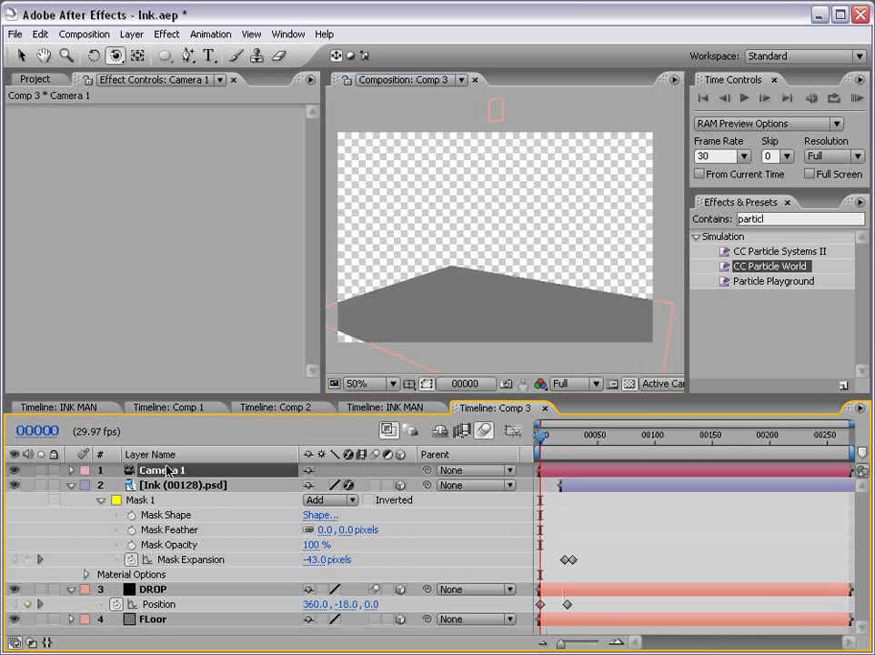
{"action": "key", "text": "p"}
{"action": "left_click", "coordinate": [116, 485]}
Step: Orbit and track the camera at about frame 43 to frame the splatter from the opposite side, at about 210, 217, -621
{"action": "left_click_drag", "start_coordinate": [540, 436], "coordinate": [589, 440]}
{"action": "left_click_drag", "start_coordinate": [582, 318], "coordinate": [532, 299]}
{"action": "left_click_drag", "start_coordinate": [115, 55], "coordinate": [164, 73]}
{"action": "left_click_drag", "start_coordinate": [423, 232], "coordinate": [569, 271]}
Step: End the work area at frame 58 and apply Easy Ease to the camera's Position keyframes
{"action": "mouse_move", "coordinate": [591, 449]}
{"action": "left_mouse_down"}
{"action": "mouse_move", "coordinate": [534, 450]}
{"action": "mouse_move", "coordinate": [606, 440]}
{"action": "left_mouse_up"}
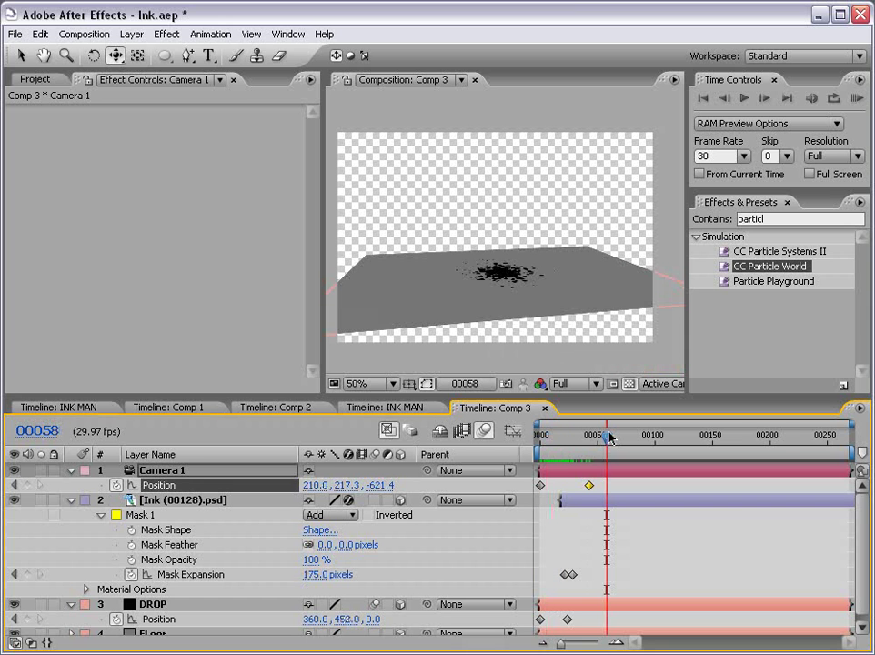
{"action": "key", "text": "n"}
{"action": "left_click", "coordinate": [171, 485]}
{"action": "key", "text": "F9"}
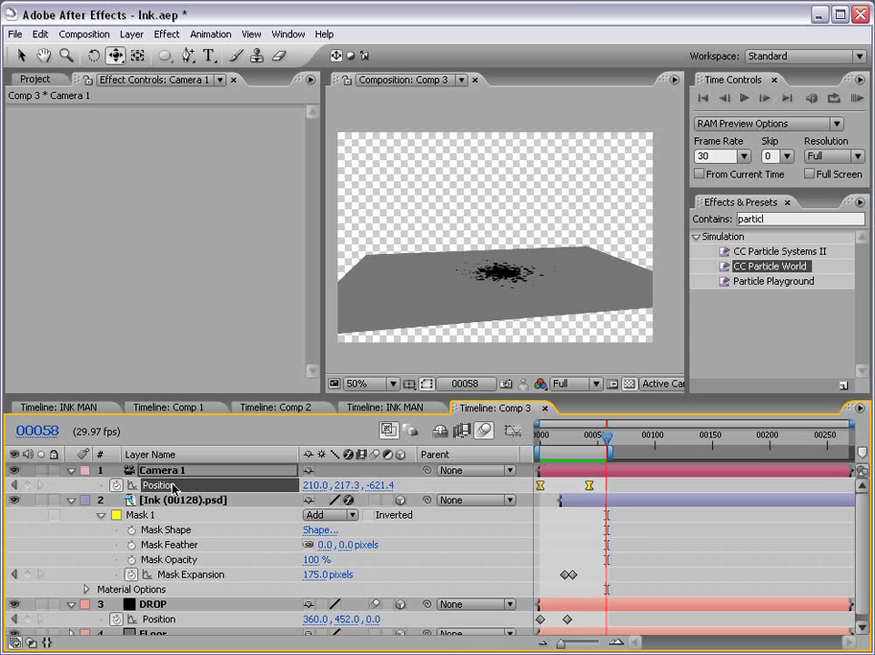
{"action": "left_click", "coordinate": [173, 488]}
{"action": "key", "text": "v"}
{"action": "left_click", "coordinate": [516, 231]}
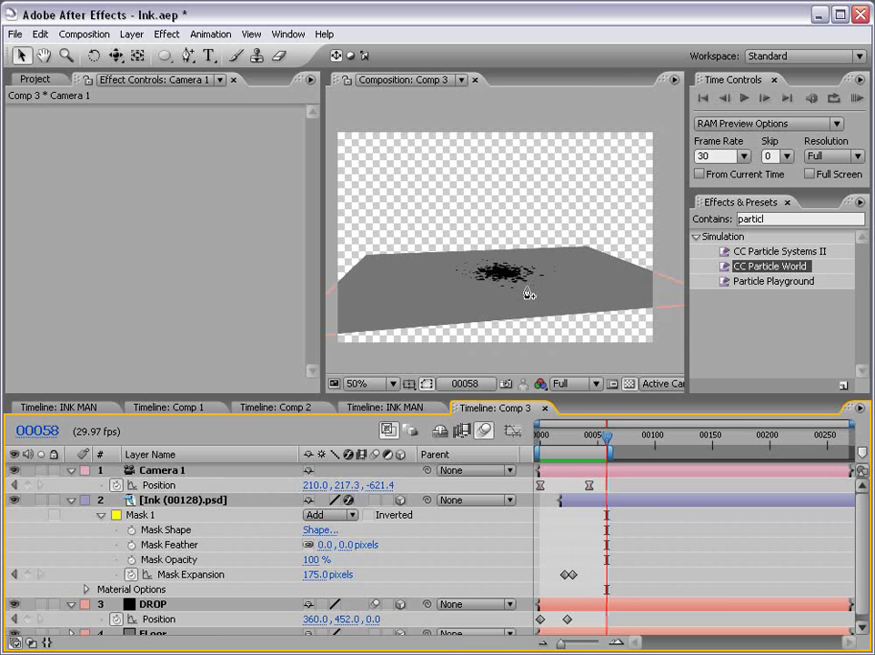
{"action": "left_click", "coordinate": [594, 347]}
{"action": "left_click", "coordinate": [628, 383]}
Step: Open the Comp 1 timeline and preview its lit red version of the ink drop animation
{"action": "left_click", "coordinate": [196, 411]}
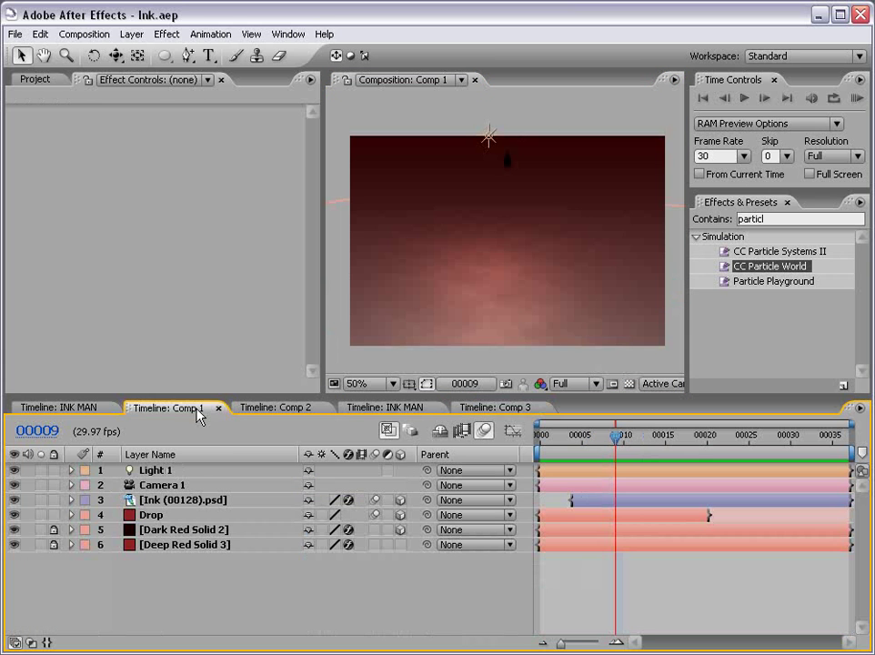
{"action": "key", "text": "space"}
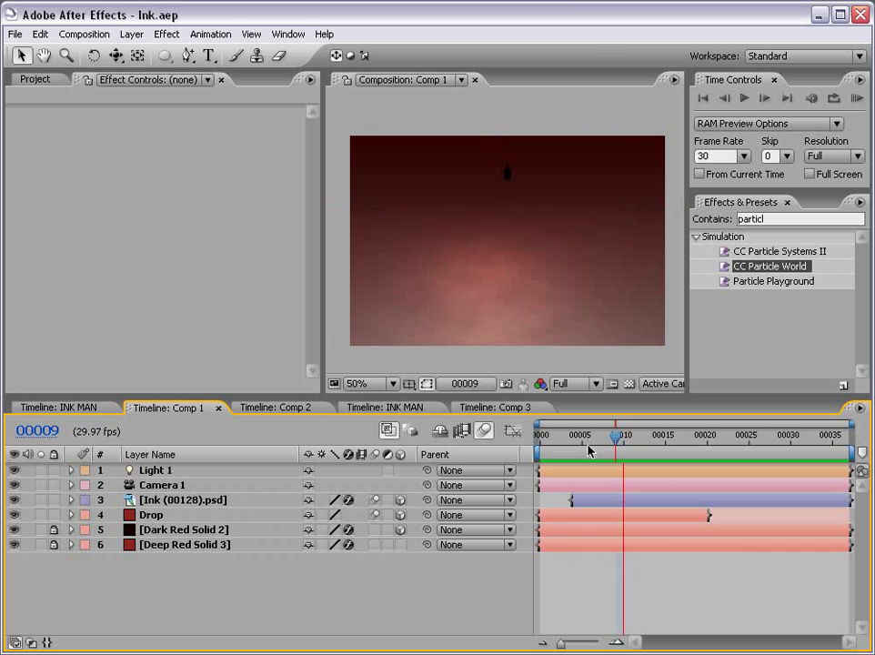